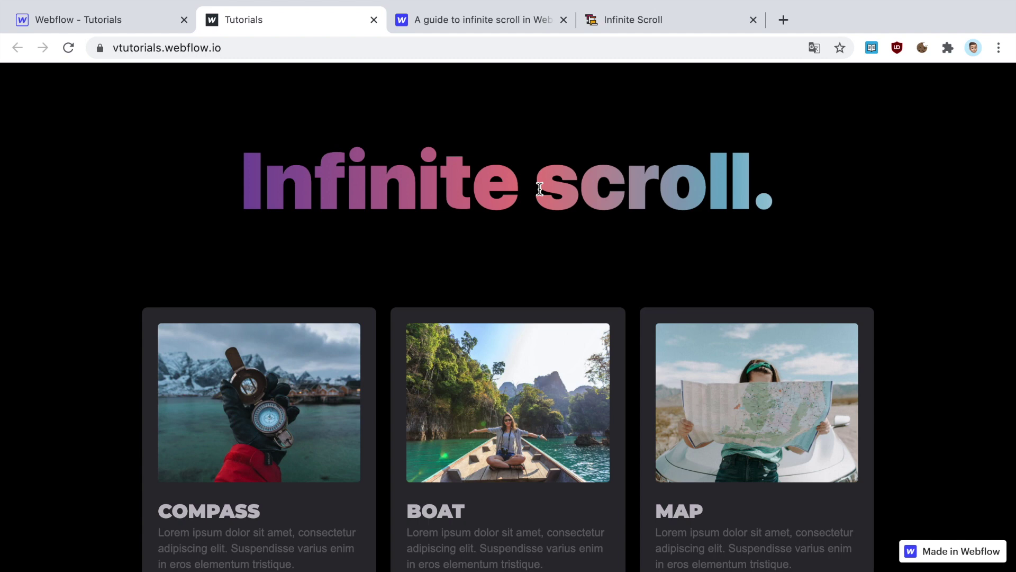
# Step: Scroll through the Tutorials demo page to review the infinite scroll example
pyautogui.scroll(-2, 540, 189)
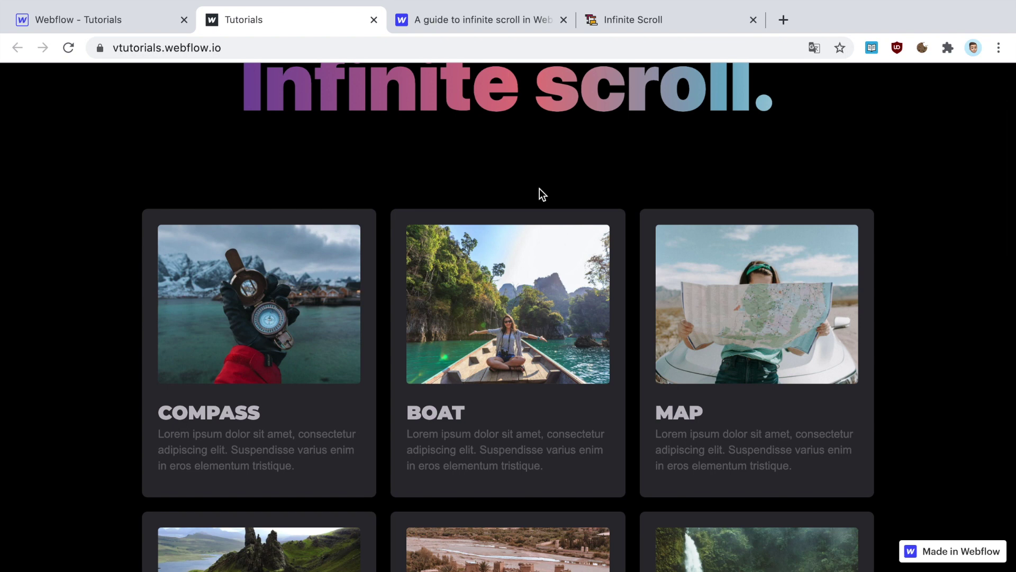
pyautogui.scroll(2, 539, 188)
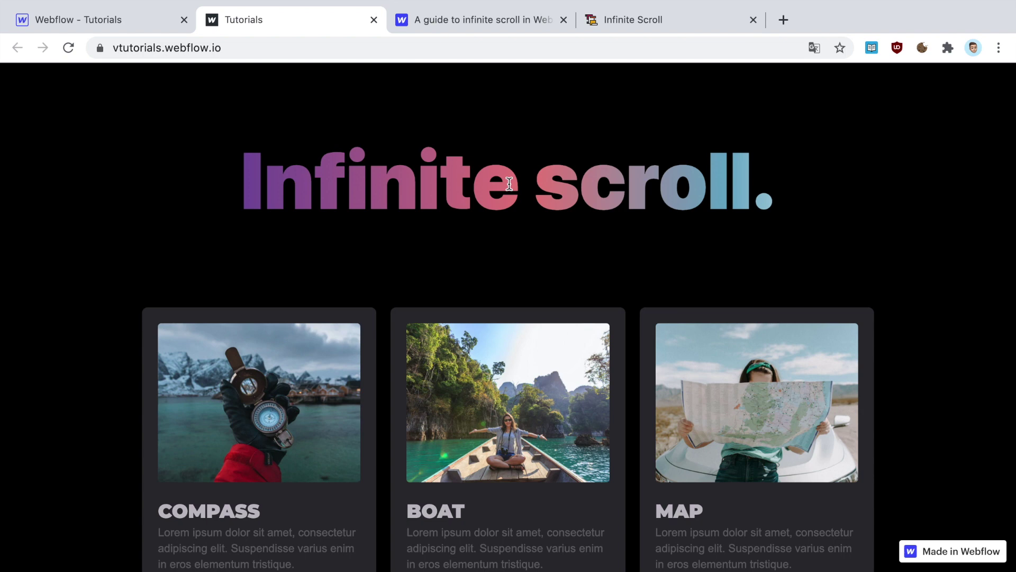
pyautogui.scroll(-15, 509, 184)
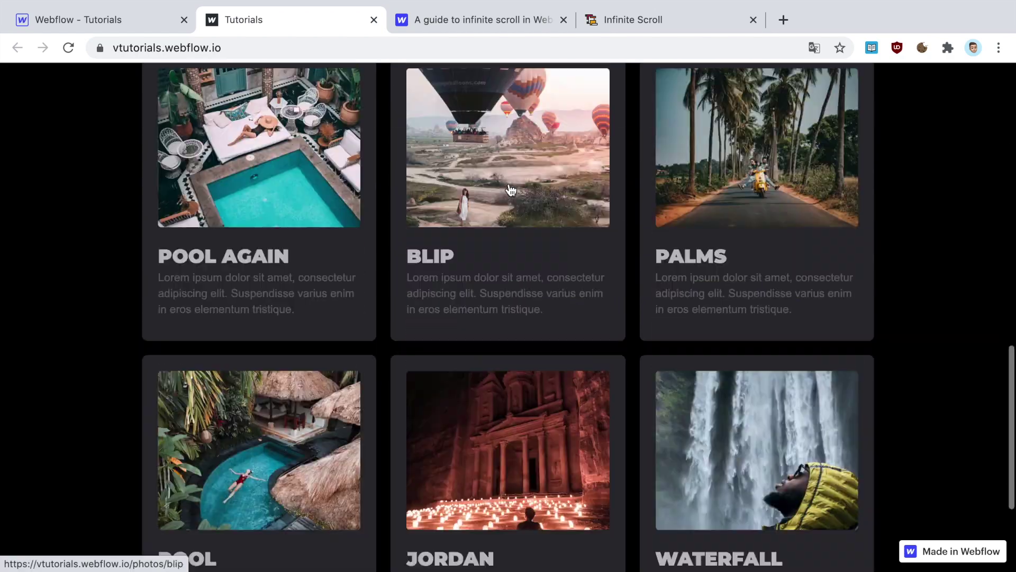
pyautogui.scroll(-12, 511, 189)
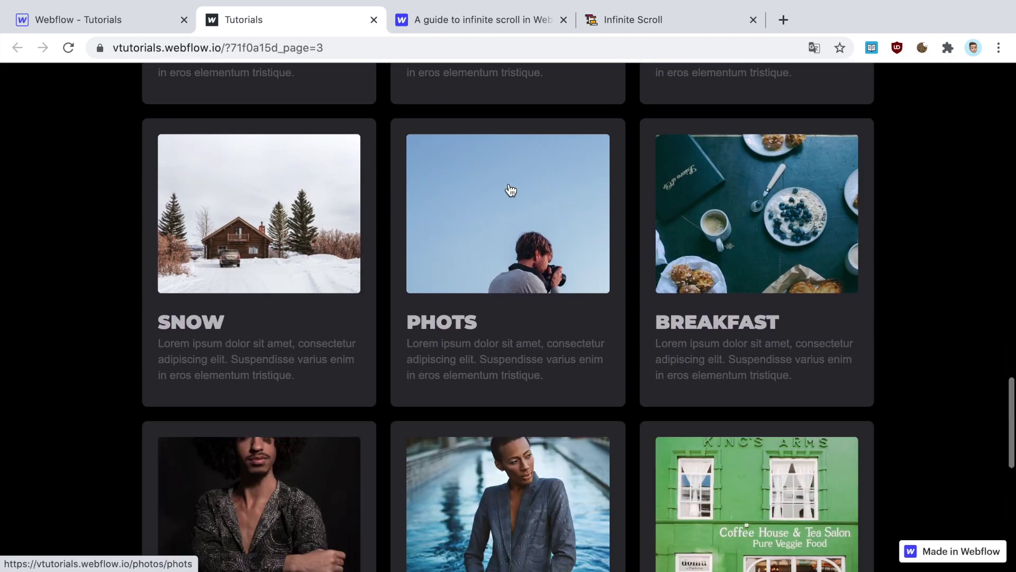
pyautogui.scroll(-15, 511, 189)
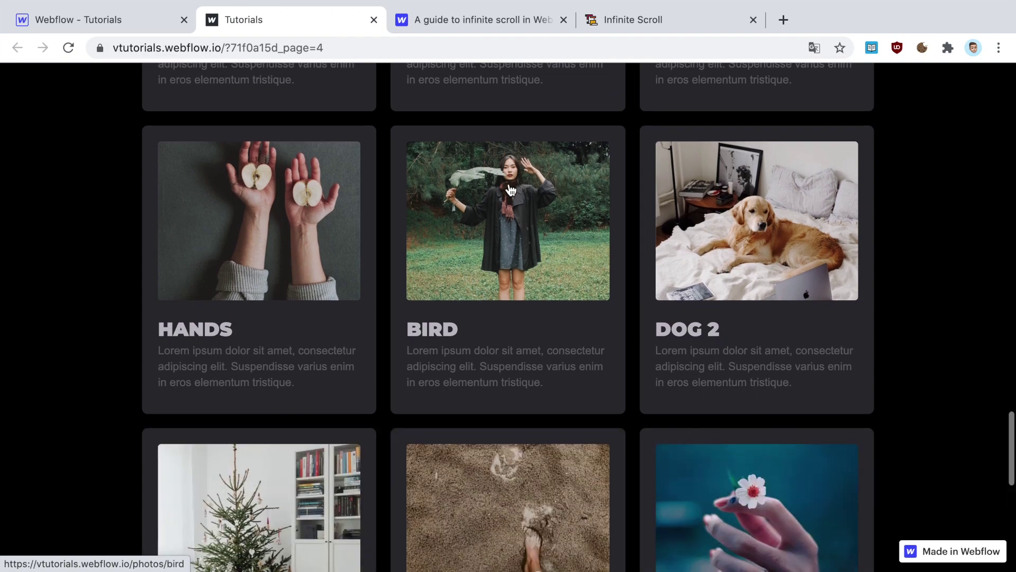
pyautogui.scroll(-15, 510, 189)
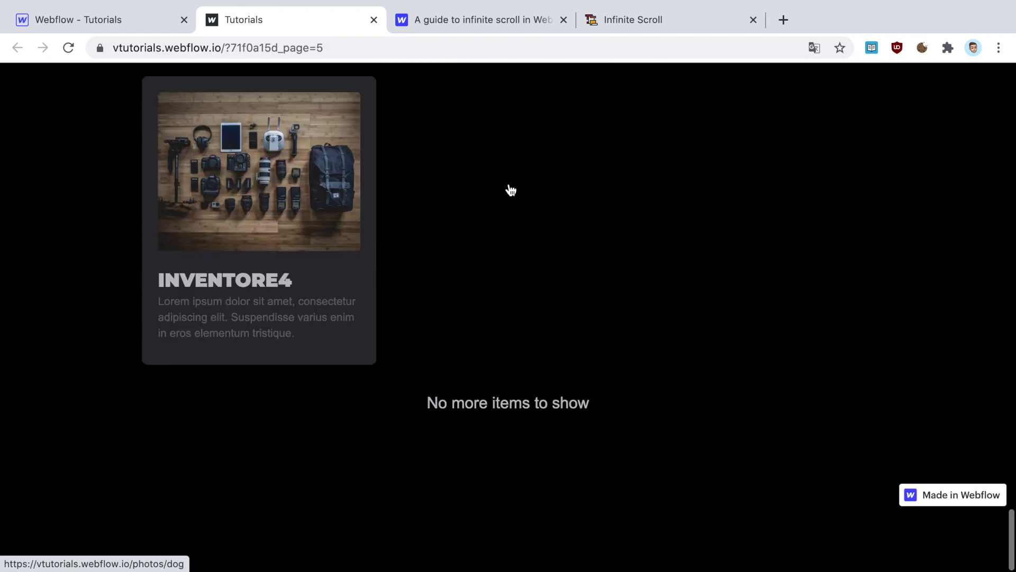
pyautogui.scroll(3, 511, 189)
pyautogui.scroll(-3, 509, 188)
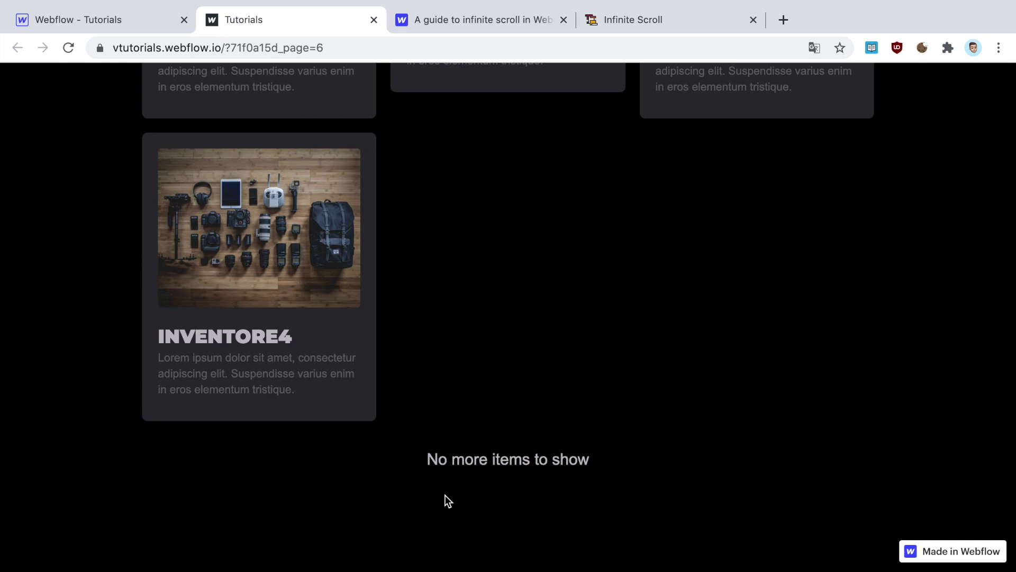
pyautogui.scroll(5, 499, 459)
pyautogui.scroll(-2, 499, 459)
pyautogui.scroll(10, 501, 456)
pyautogui.scroll(12, 501, 457)
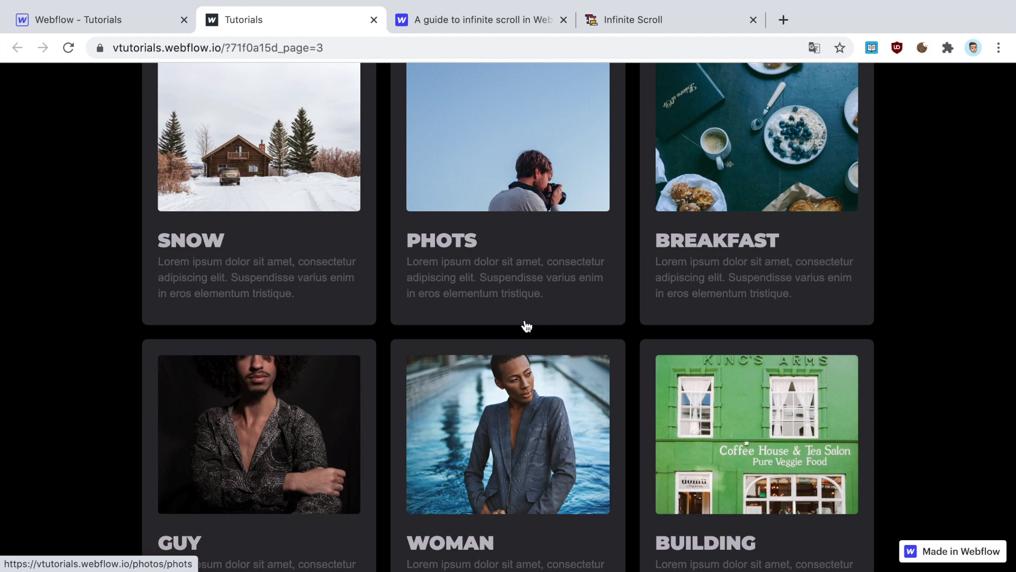
pyautogui.scroll(4, 505, 328)
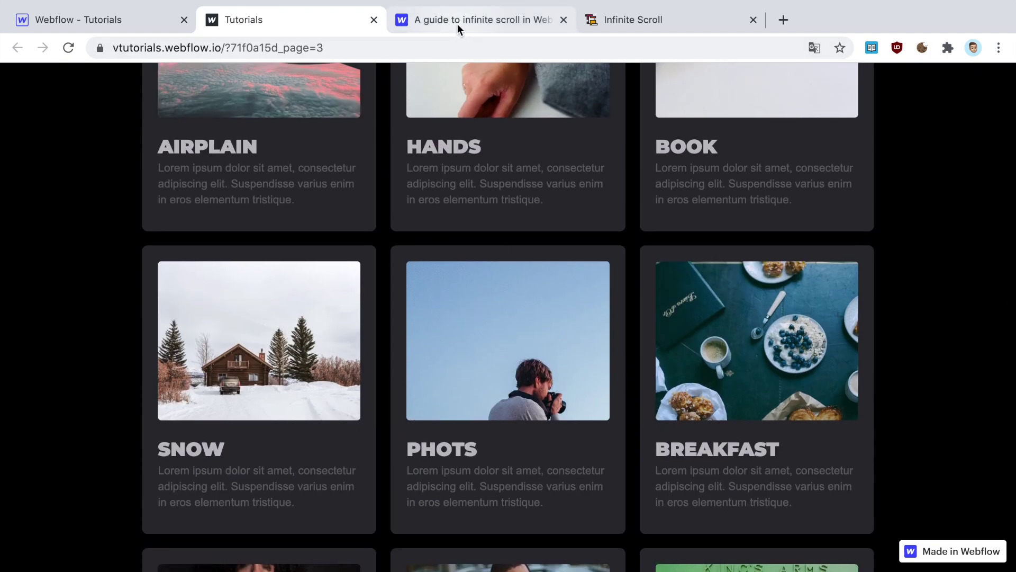
# Step: Open the 'A guide to infinite scroll' article and find its Start Infinite Scroll code snippet
pyautogui.click(458, 24)
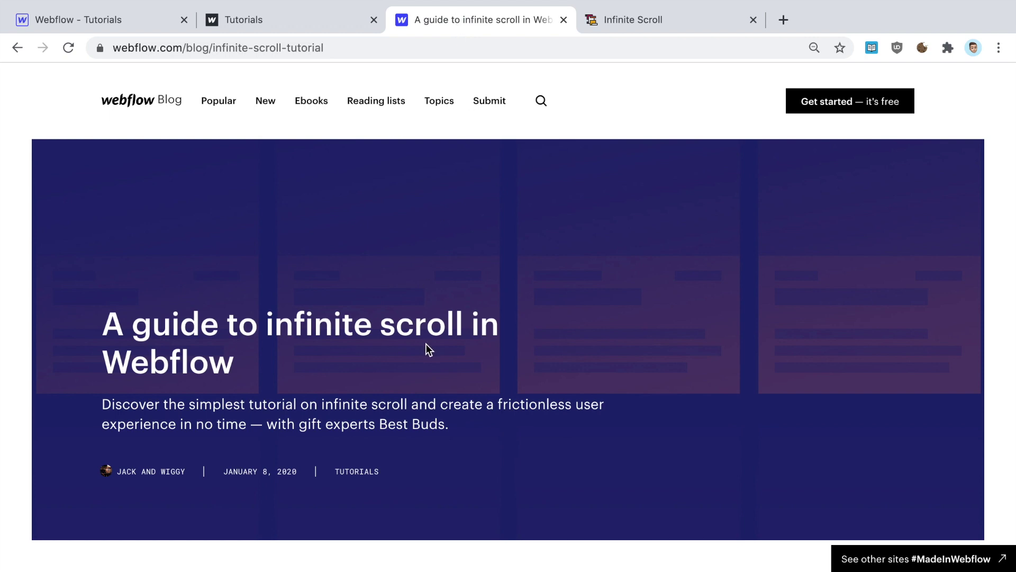
pyautogui.scroll(-5, 426, 347)
pyautogui.scroll(-20, 491, 351)
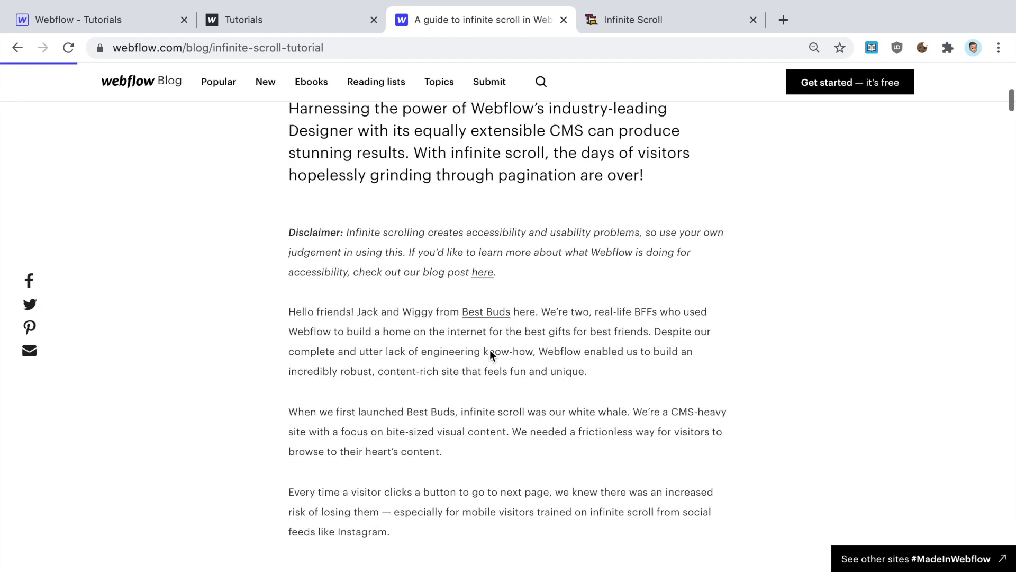
pyautogui.scroll(-10, 490, 350)
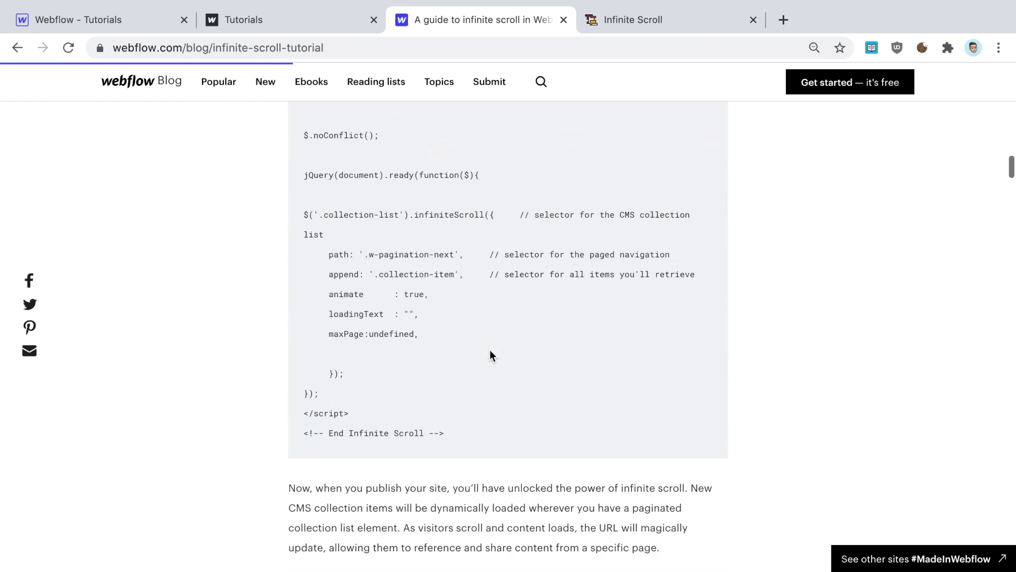
pyautogui.scroll(3, 490, 352)
pyautogui.scroll(-3, 458, 449)
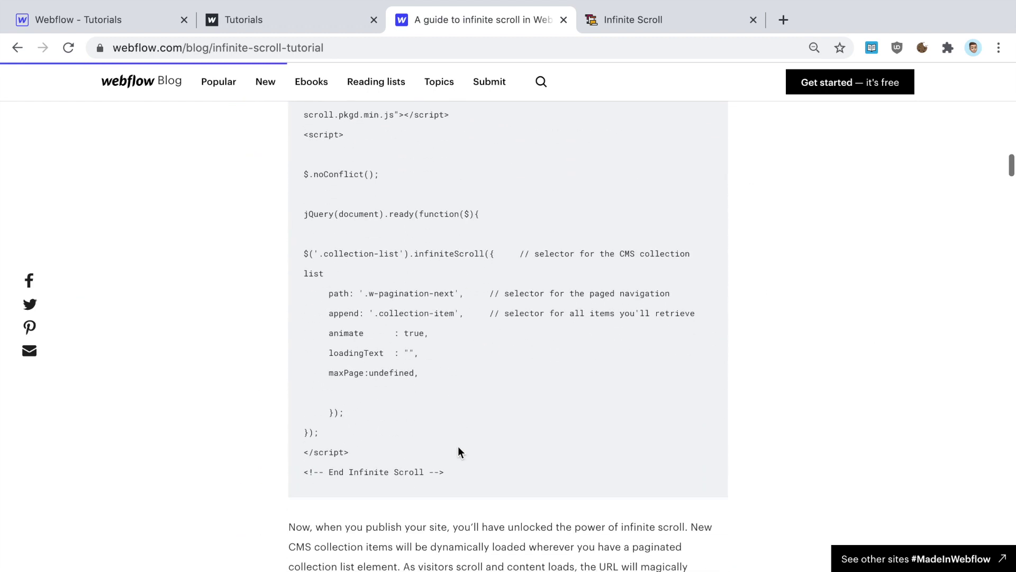
pyautogui.scroll(2, 459, 448)
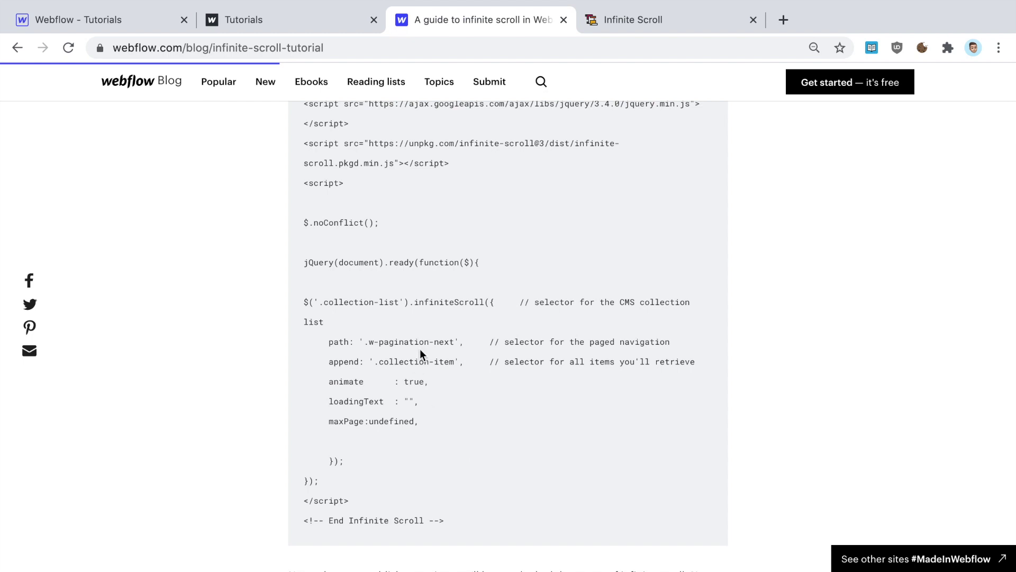
pyautogui.scroll(2, 420, 350)
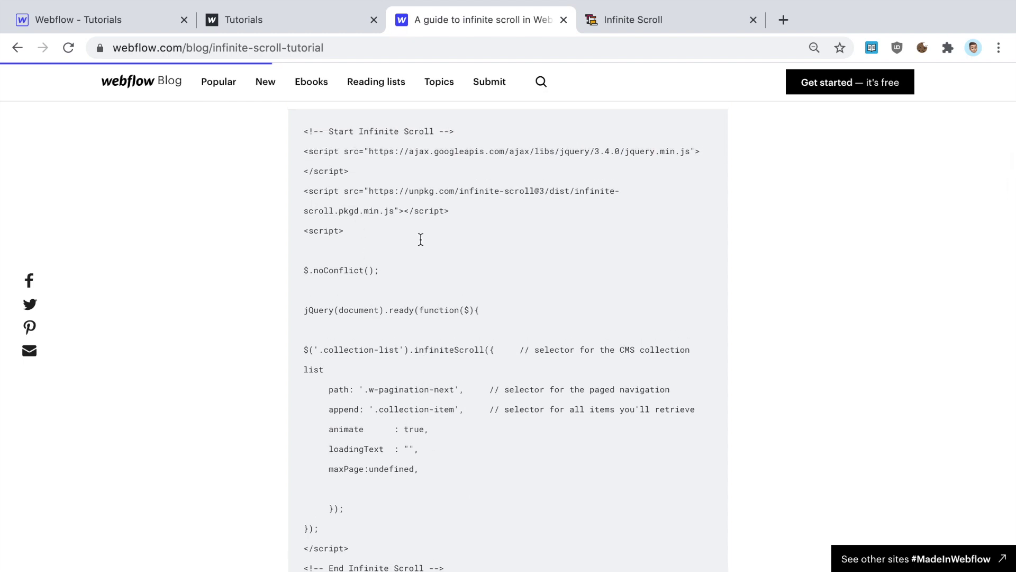
pyautogui.scroll(-2, 496, 449)
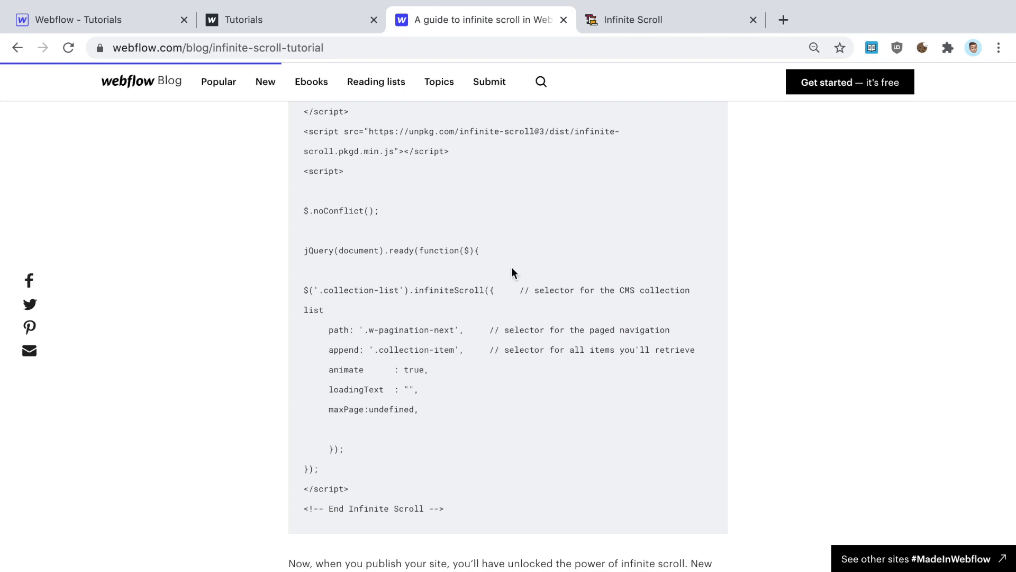
# Step: Check the Infinite Scroll plugin homepage, then return to the guide's code
pyautogui.click(621, 18)
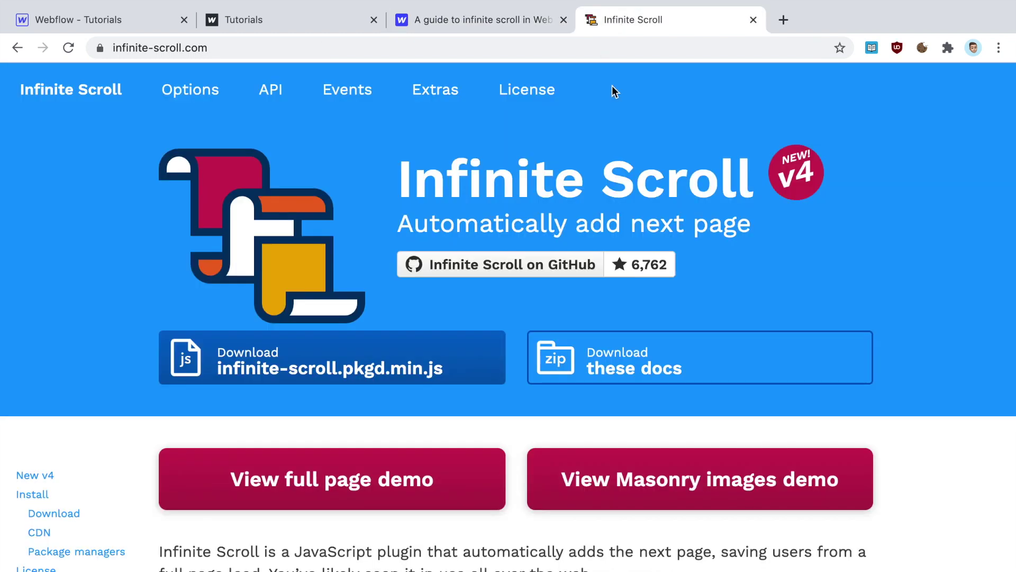
pyautogui.scroll(-2, 680, 219)
pyautogui.scroll(2, 710, 216)
pyautogui.click(480, 26)
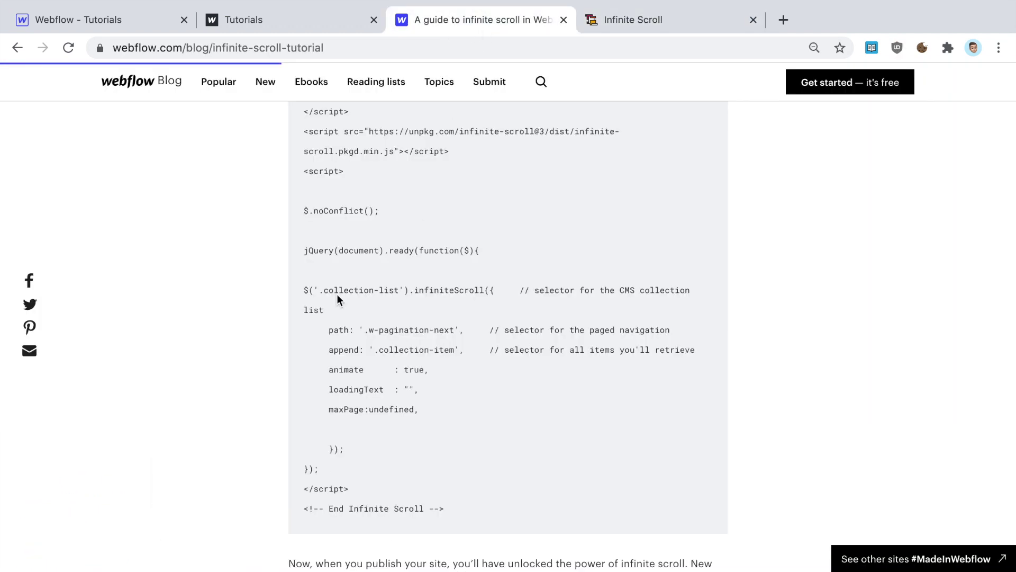
pyautogui.scroll(2, 452, 380)
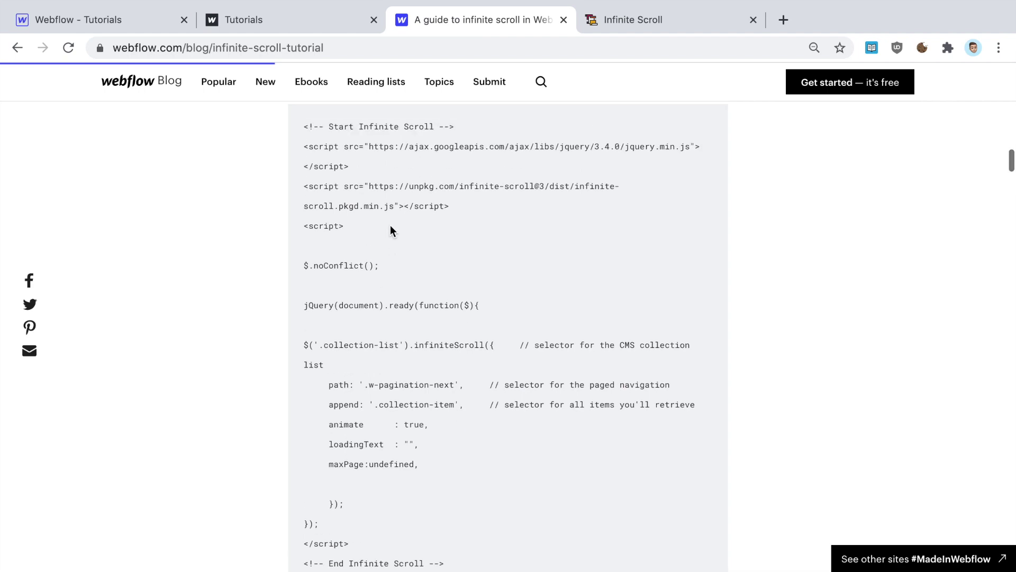
# Step: Go from the published tutorials site back to the project in Webflow Designer
pyautogui.click(283, 24)
pyautogui.scroll(5, 385, 354)
pyautogui.scroll(3, 386, 353)
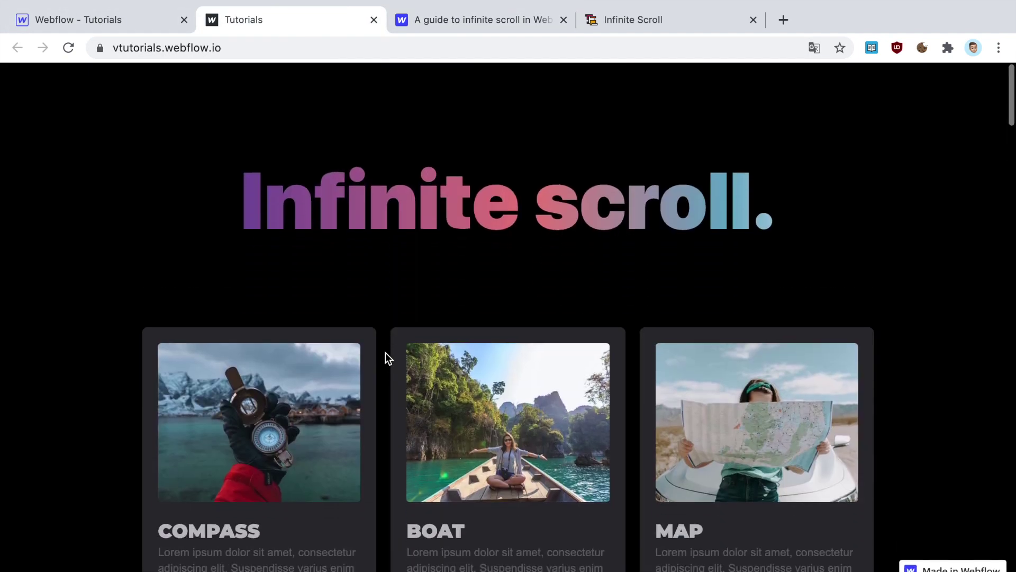
pyautogui.click(122, 18)
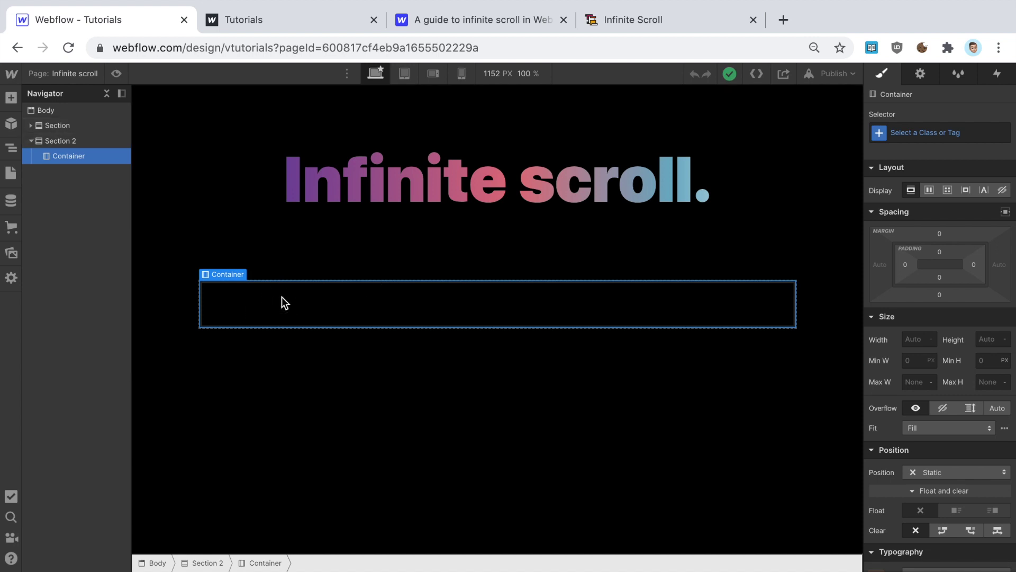
# Step: Insert a Collection List into the container and set its source to Photos
pyautogui.click(11, 97)
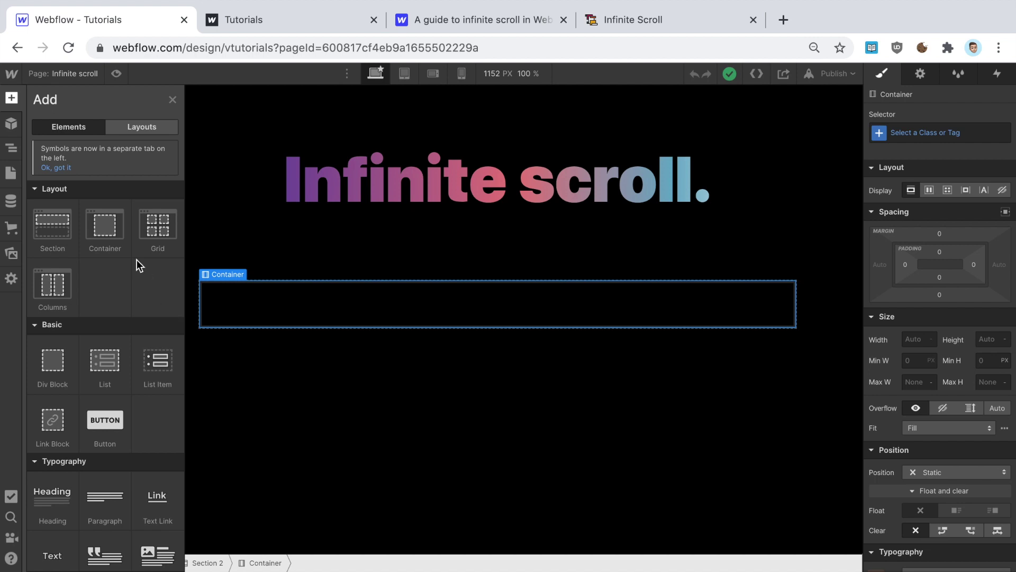
pyautogui.scroll(-6, 137, 260)
pyautogui.click(55, 287)
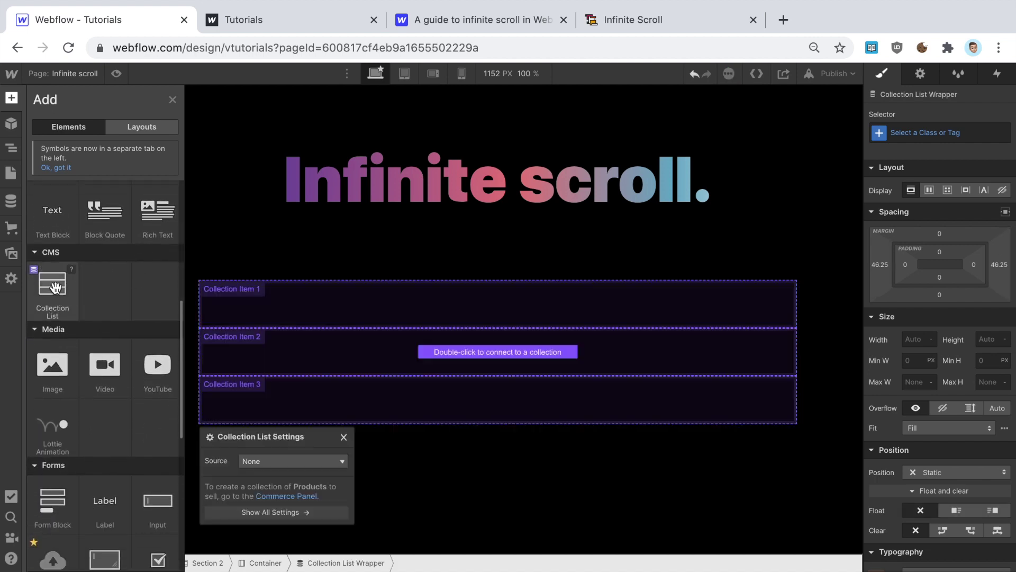
pyautogui.click(317, 464)
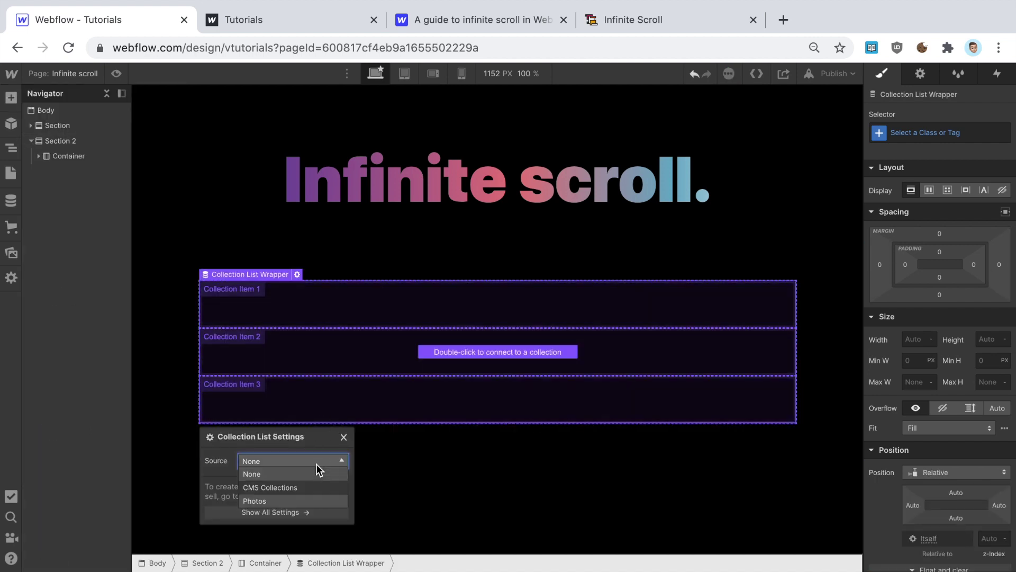
pyautogui.click(262, 501)
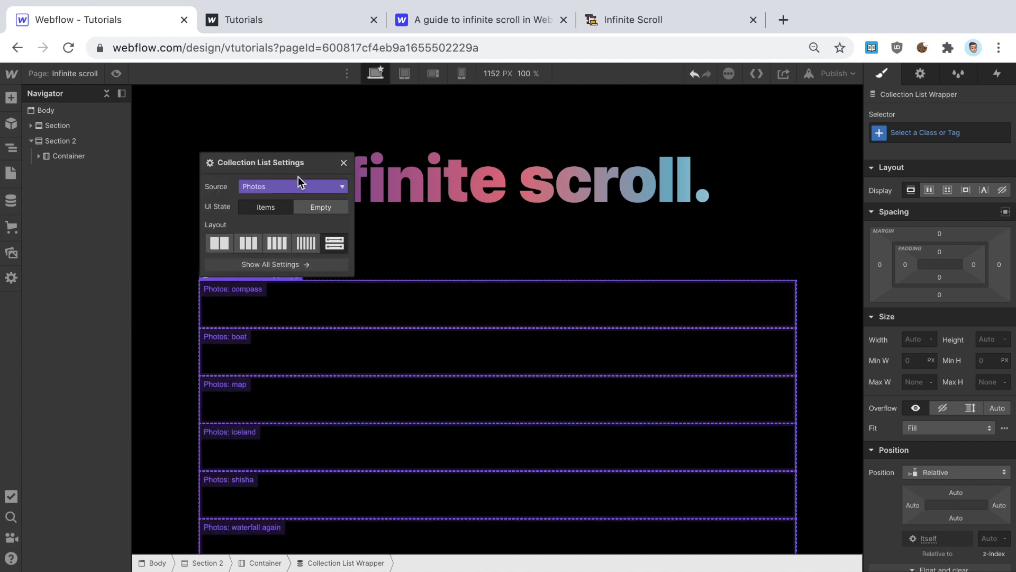
pyautogui.click(344, 163)
pyautogui.click(267, 304)
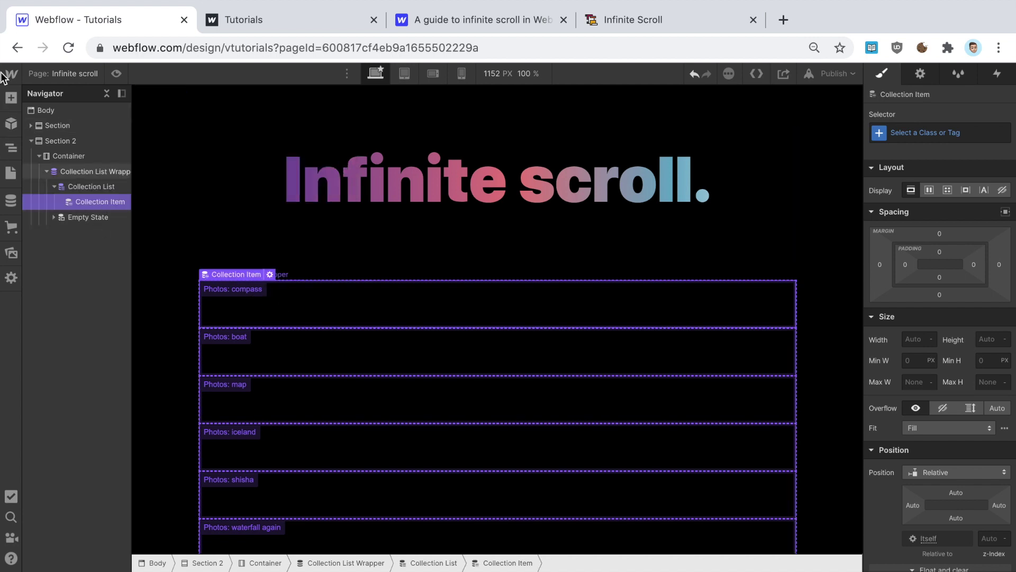
# Step: Add a Link Block inside the Collection Item
pyautogui.click(11, 98)
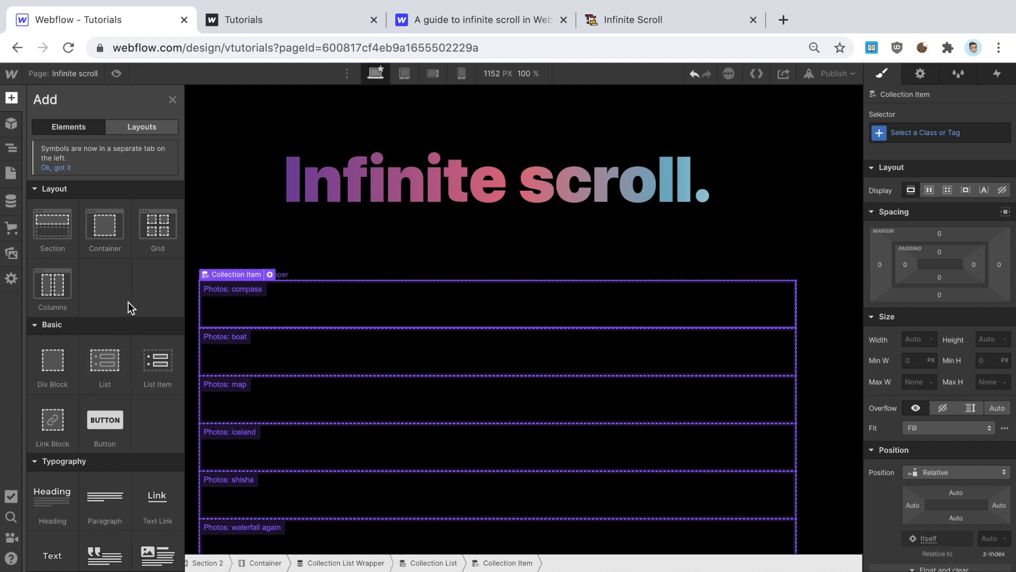
pyautogui.scroll(-5, 128, 303)
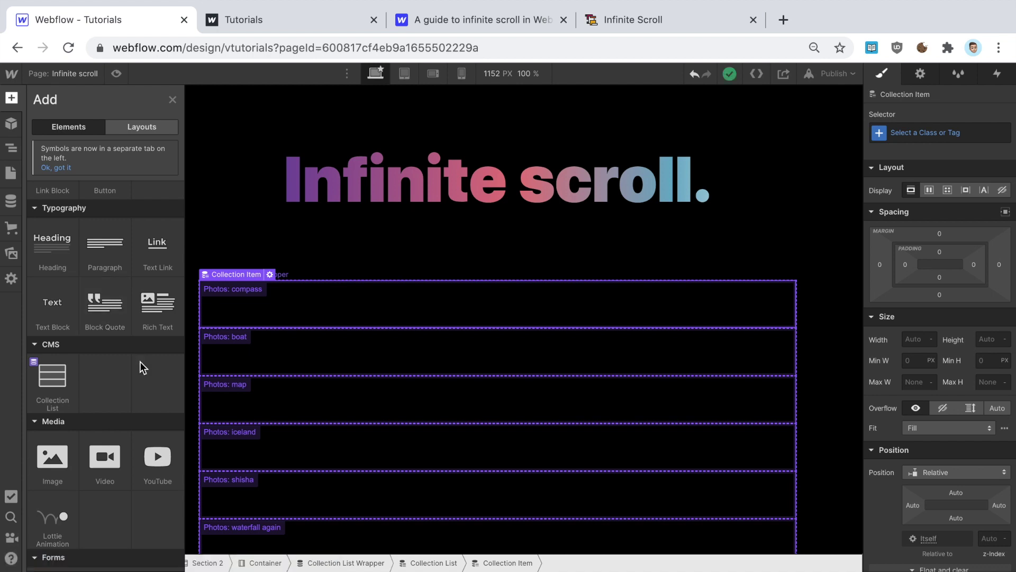
pyautogui.scroll(-1, 140, 361)
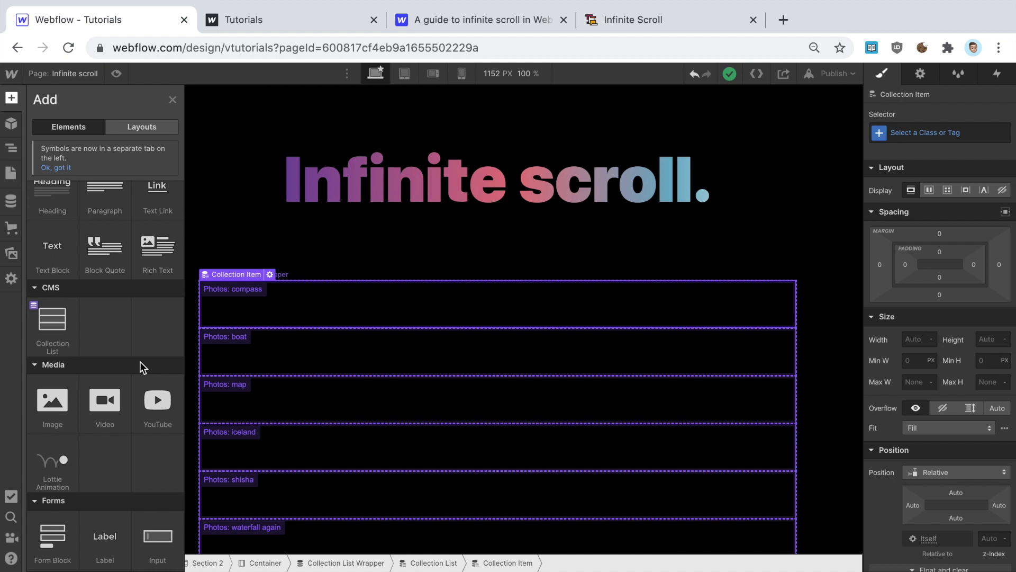
pyautogui.scroll(-1, 140, 361)
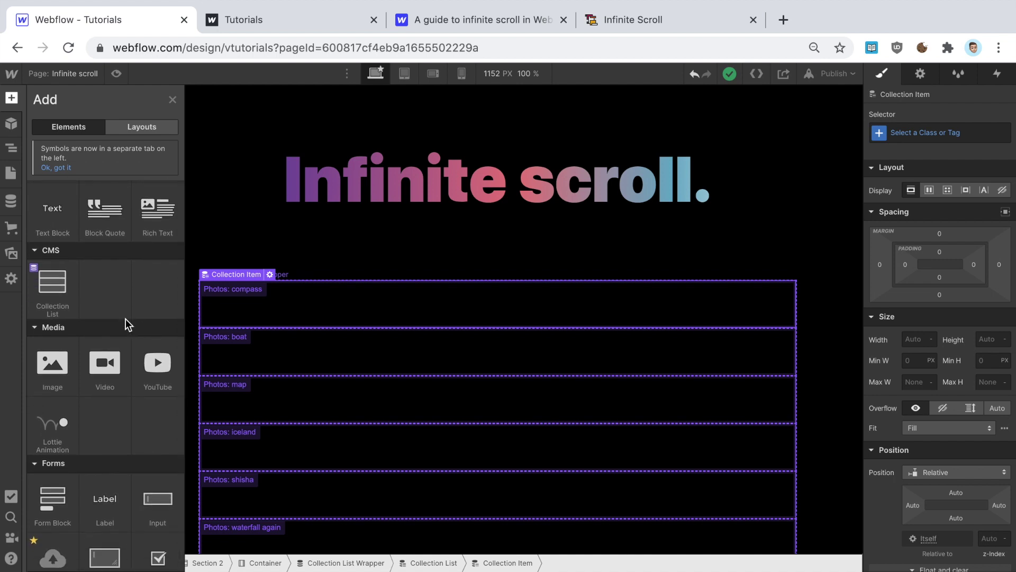
pyautogui.scroll(-4, 126, 319)
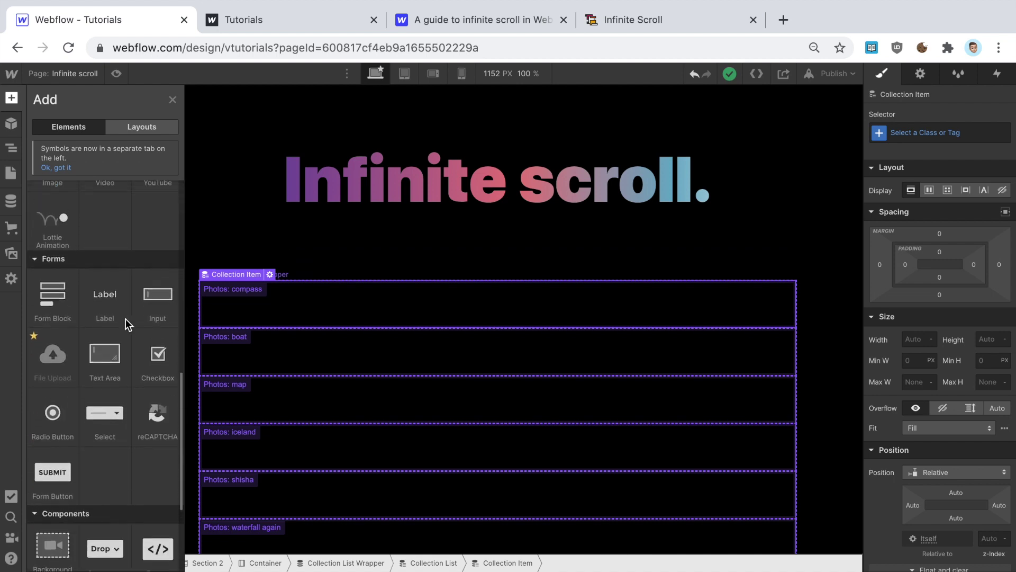
pyautogui.scroll(8, 125, 319)
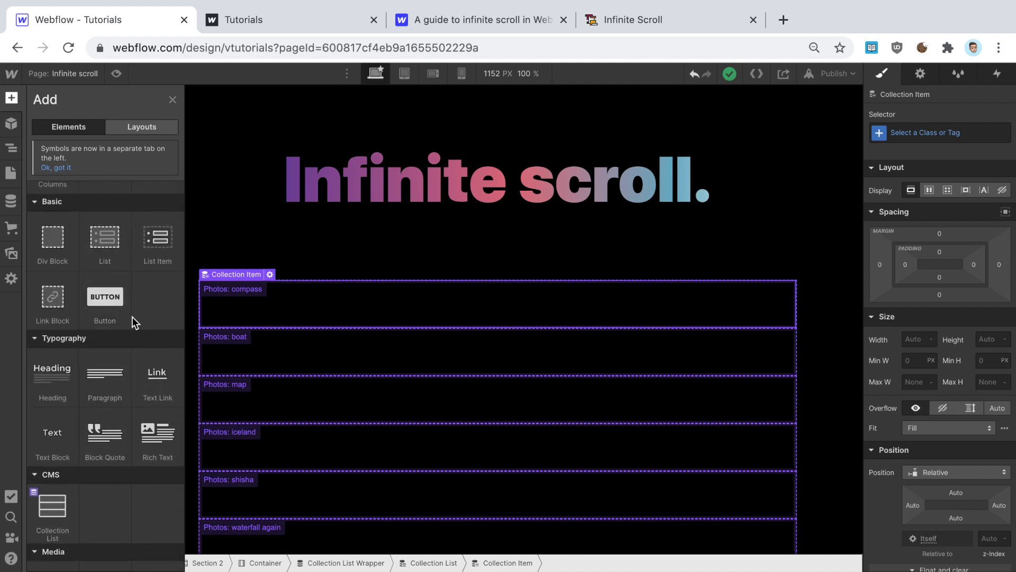
pyautogui.click(46, 297)
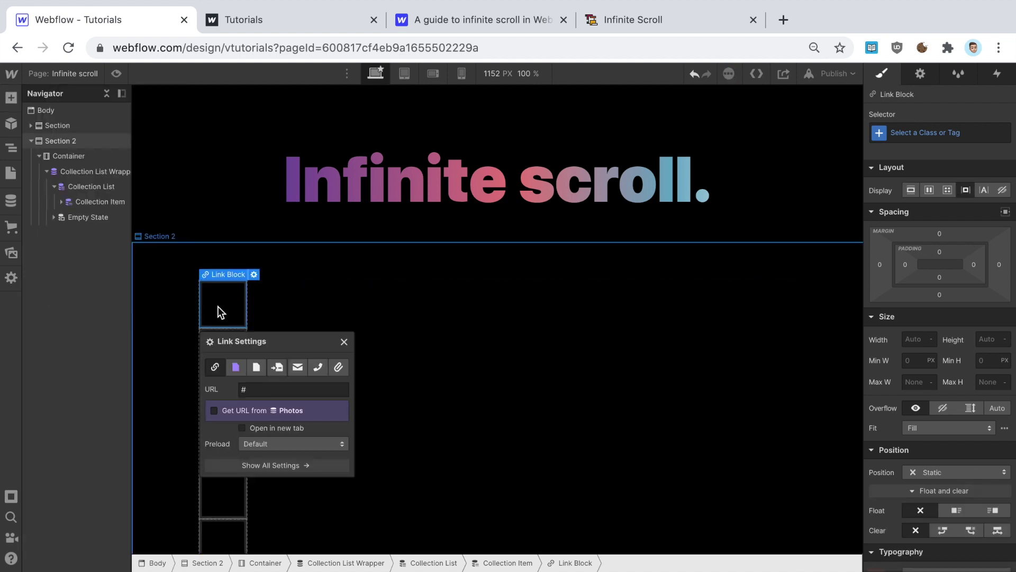
# Step: Point the link block to the Collection Page 'Current Photo'
pyautogui.click(239, 366)
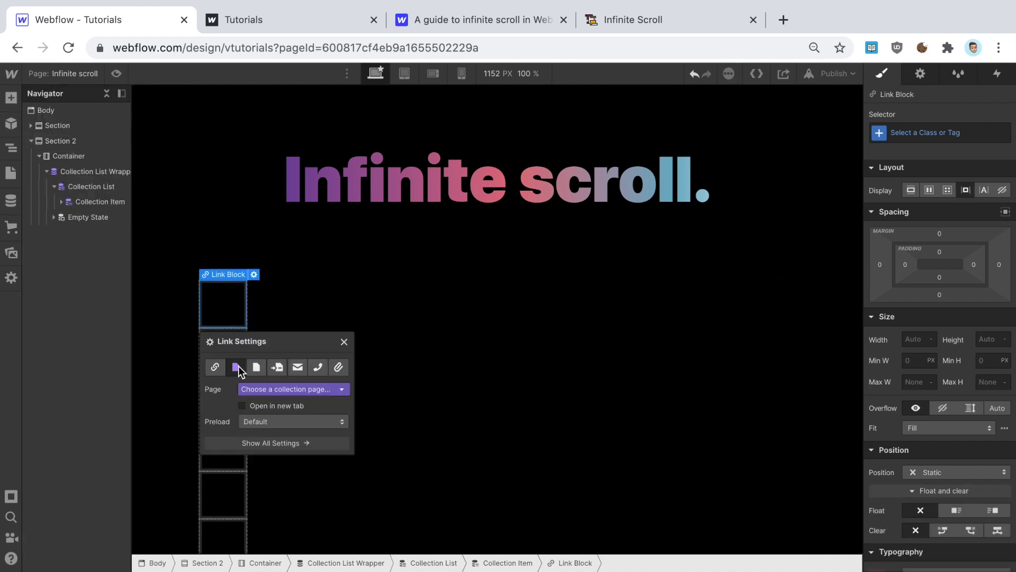
pyautogui.click(283, 388)
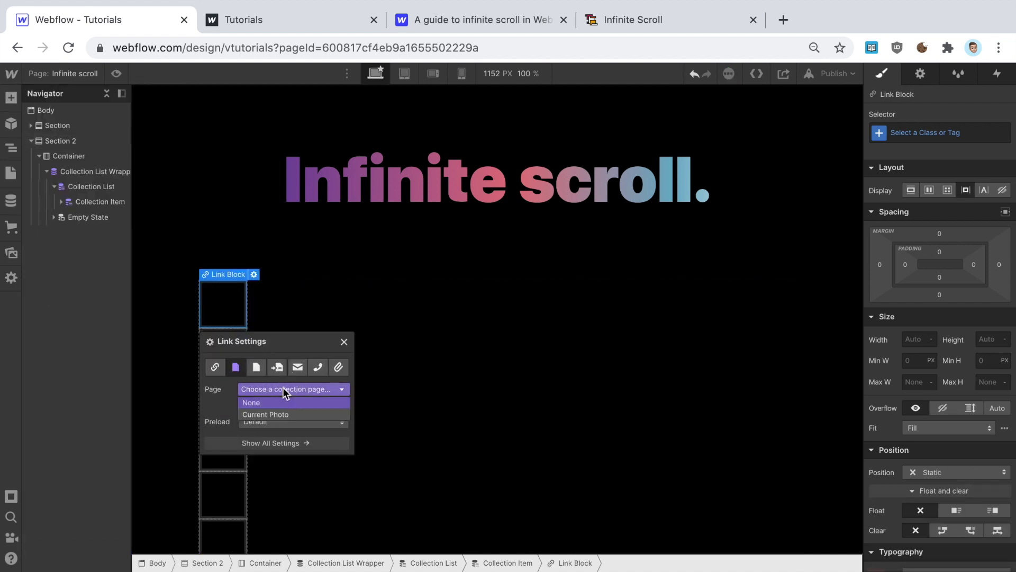
pyautogui.click(265, 415)
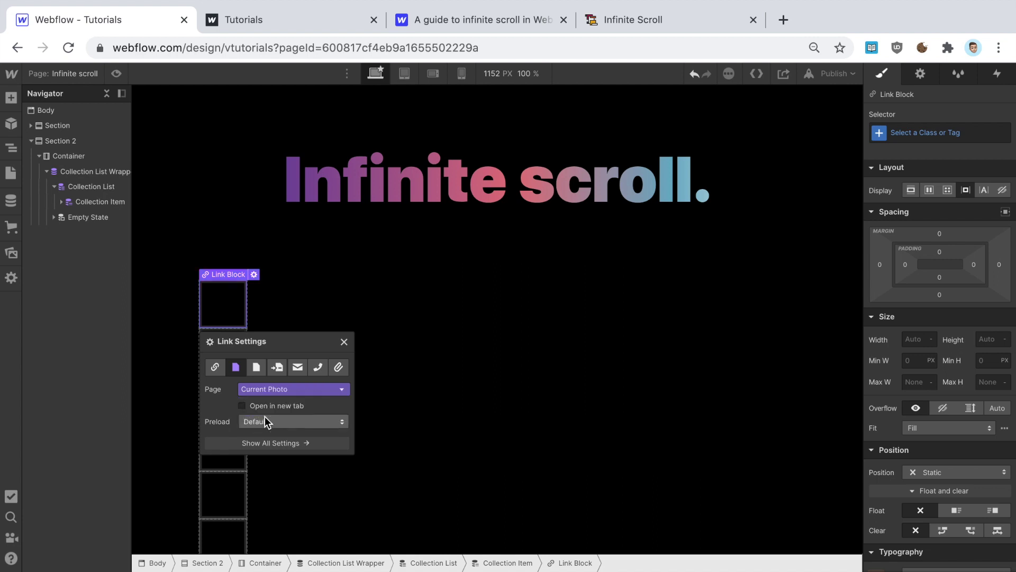
pyautogui.click(344, 342)
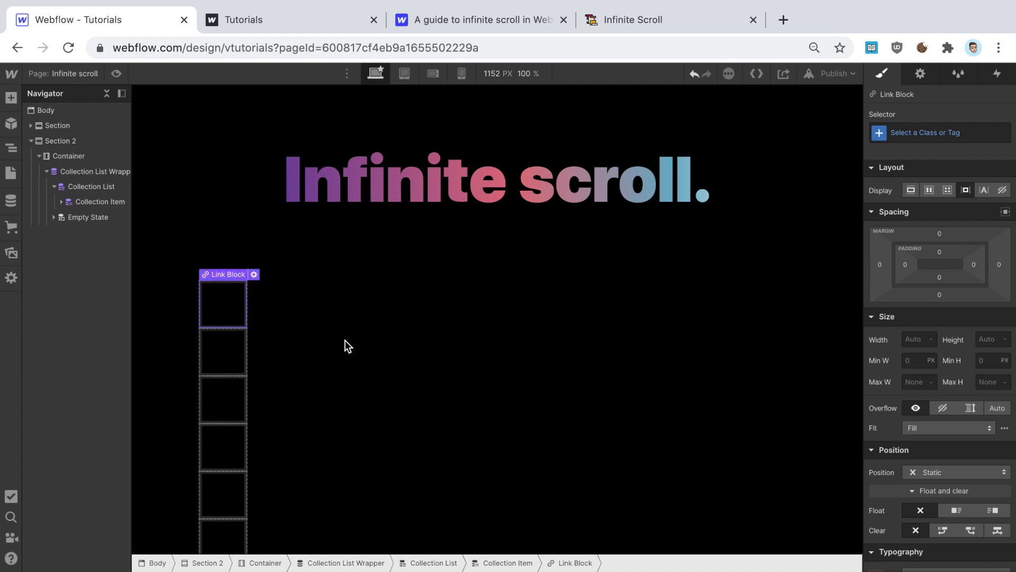
pyautogui.click(62, 202)
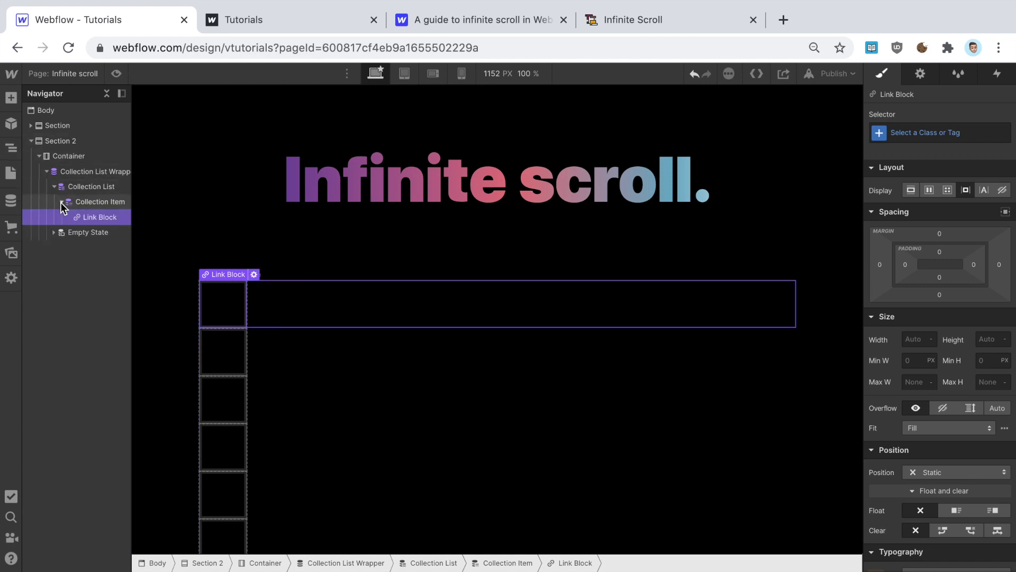
# Step: Insert an Image, then an H1 Heading, then a placeholder Paragraph inside the Link Block
pyautogui.click(11, 99)
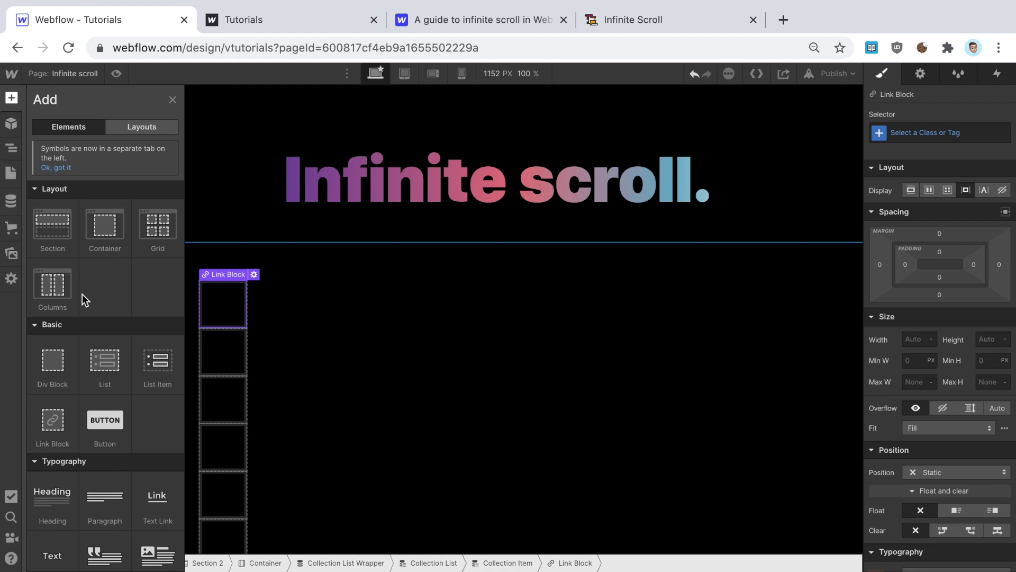
pyautogui.scroll(-5, 127, 393)
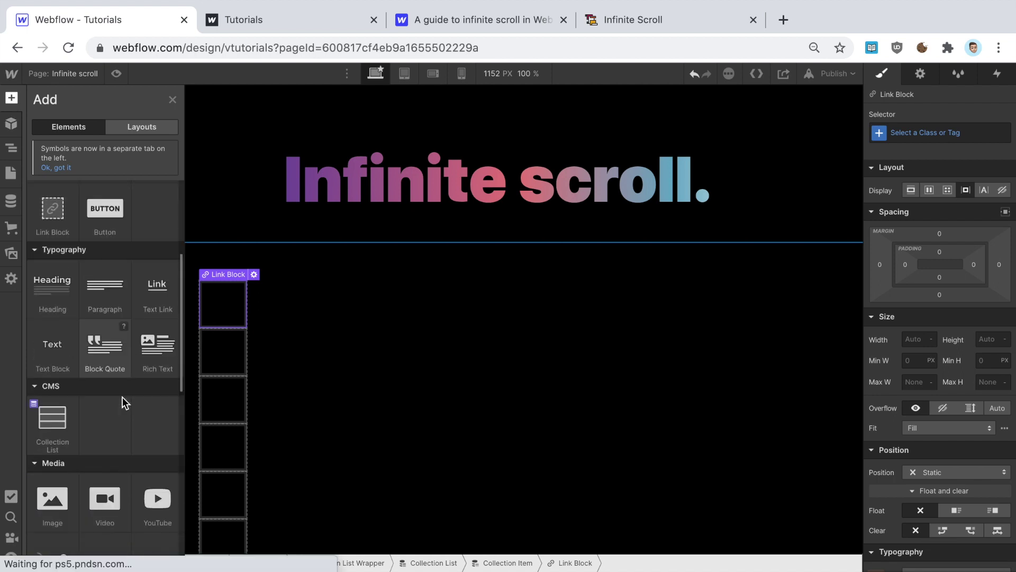
pyautogui.click(52, 451)
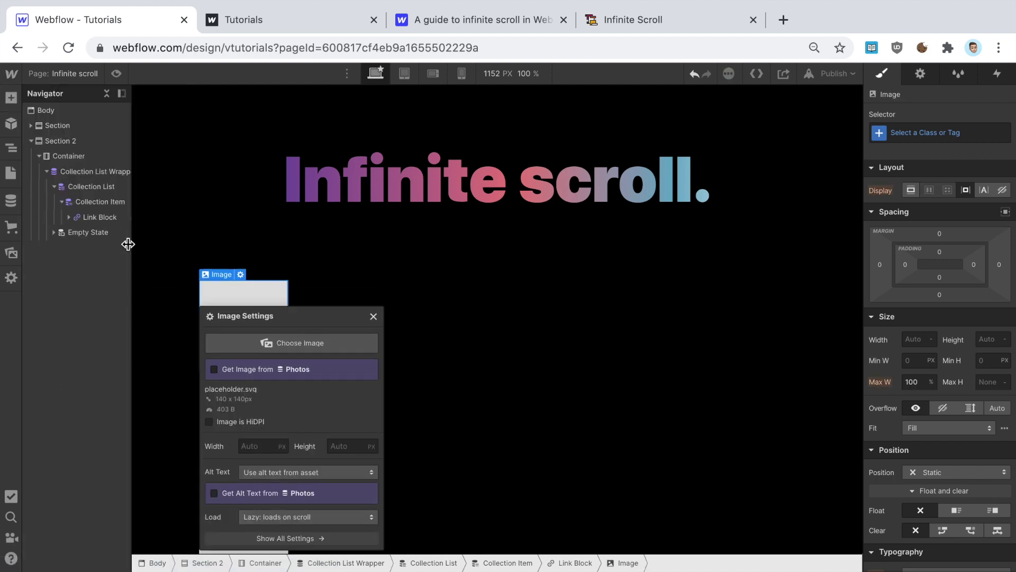
pyautogui.click(11, 98)
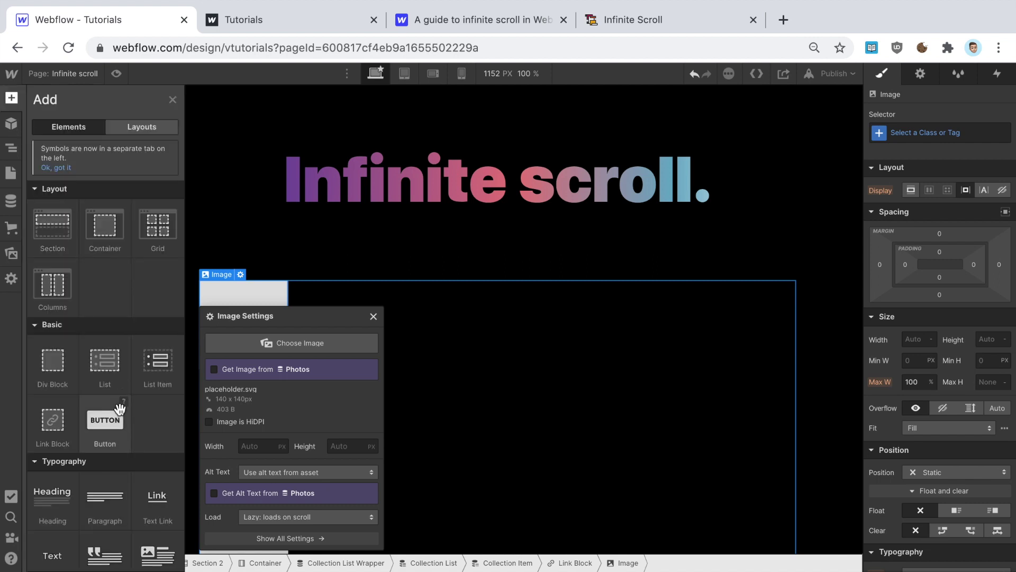
pyautogui.scroll(-2, 95, 418)
pyautogui.click(53, 406)
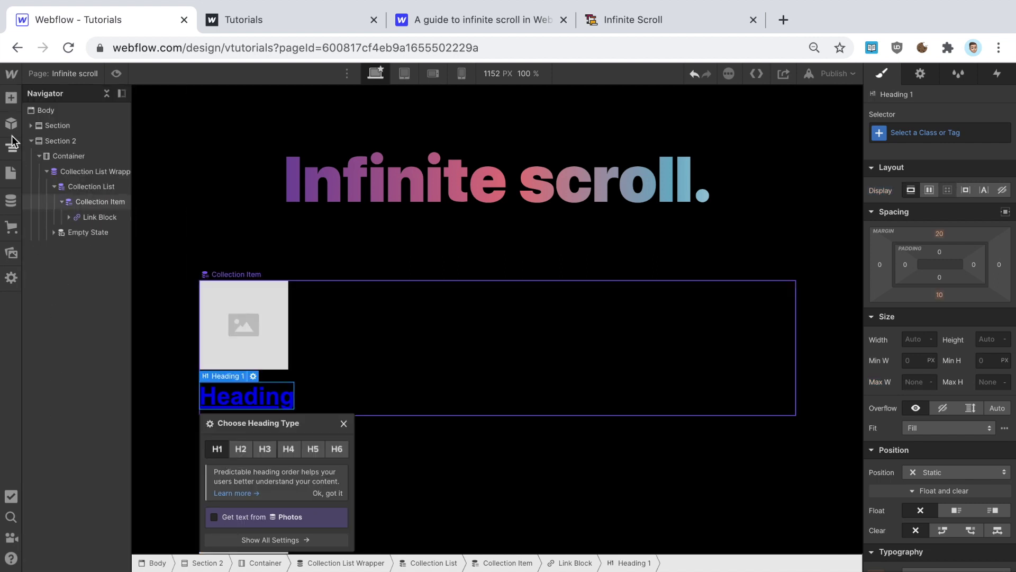
pyautogui.click(11, 98)
pyautogui.scroll(-2, 148, 408)
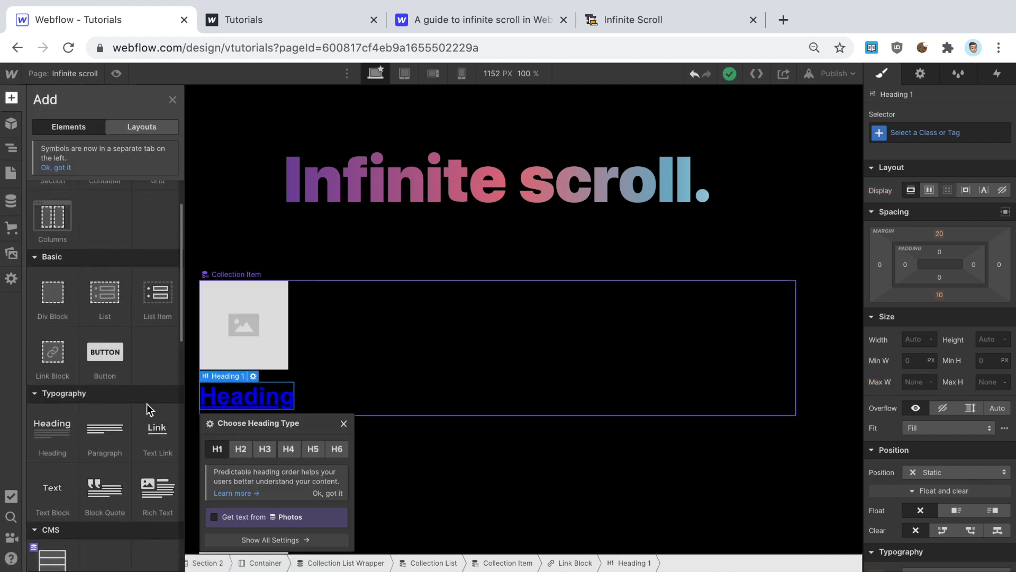
pyautogui.click(108, 411)
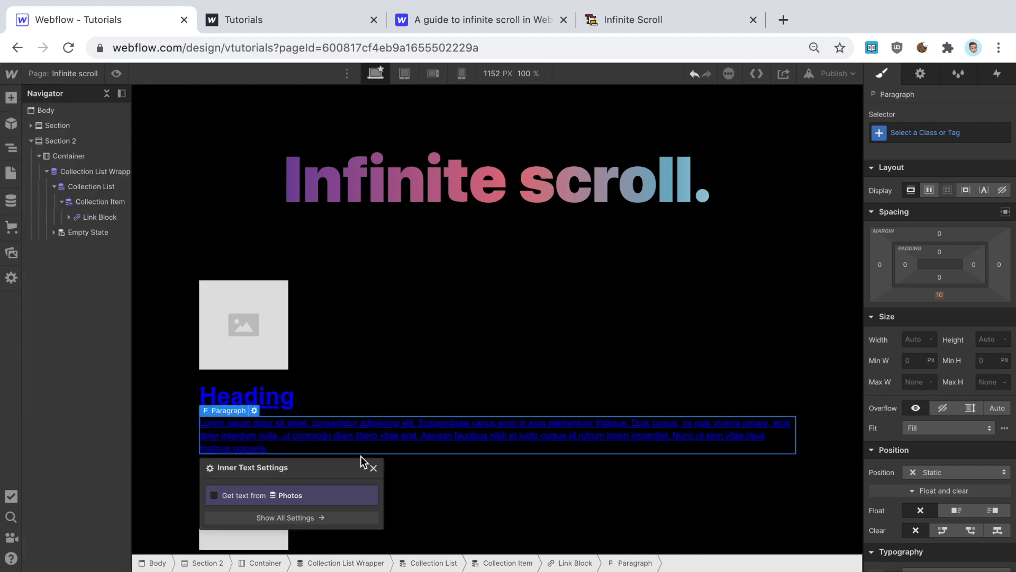
# Step: Bind the image to the Photos collection's thumbnail photo field
pyautogui.click(372, 466)
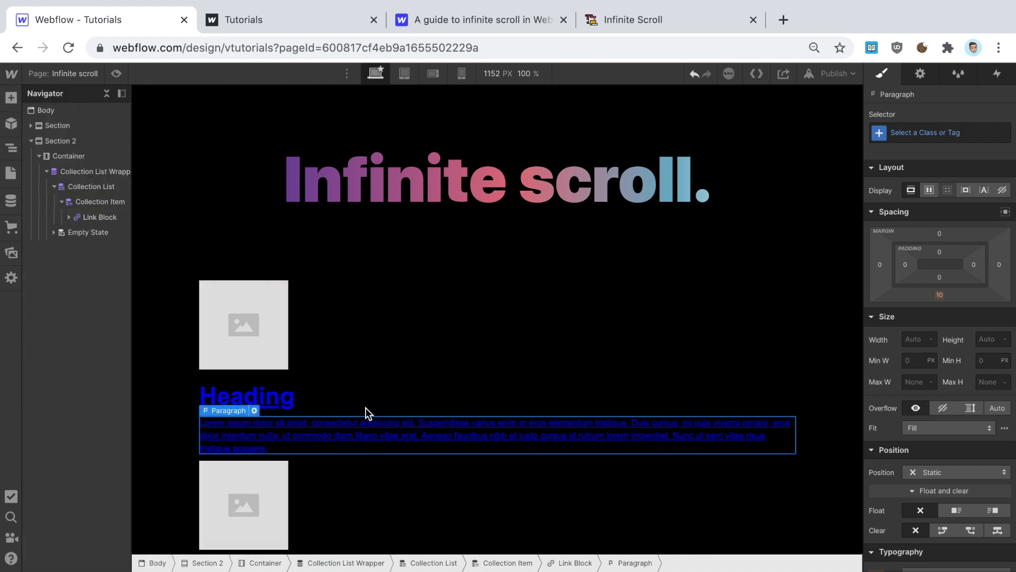
pyautogui.scroll(-10, 364, 408)
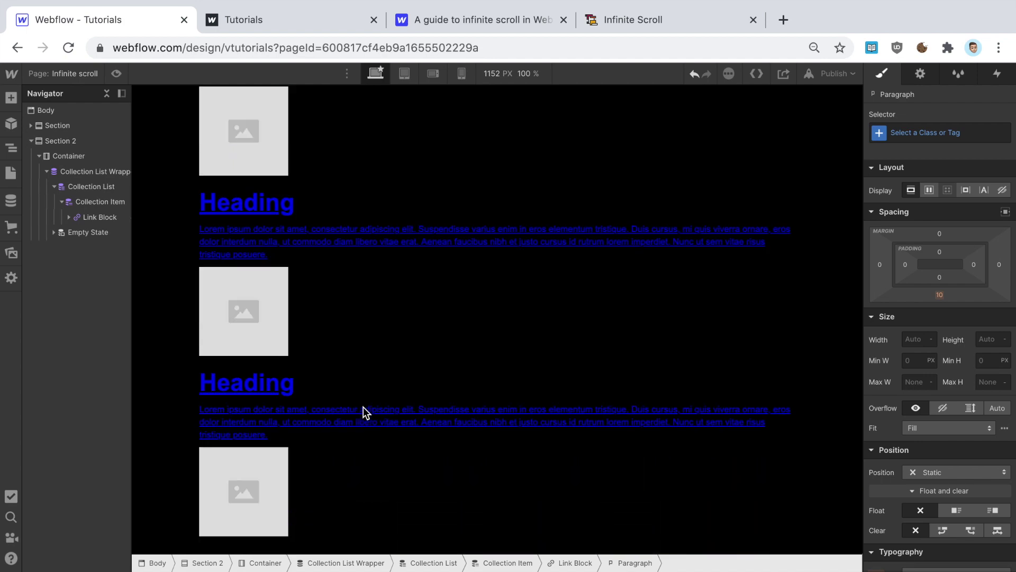
pyautogui.scroll(10, 363, 407)
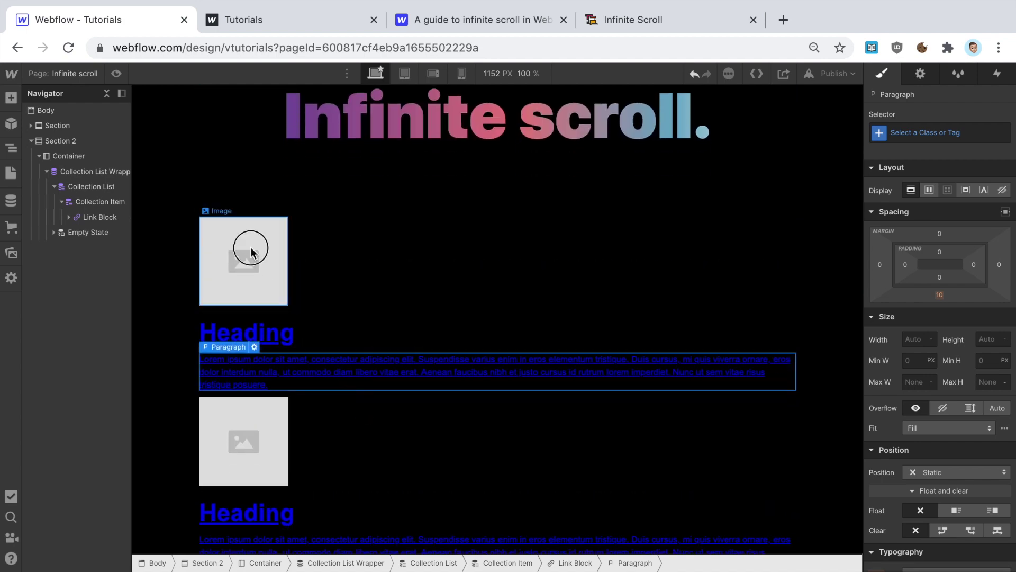
pyautogui.doubleClick(251, 248)
pyautogui.click(227, 303)
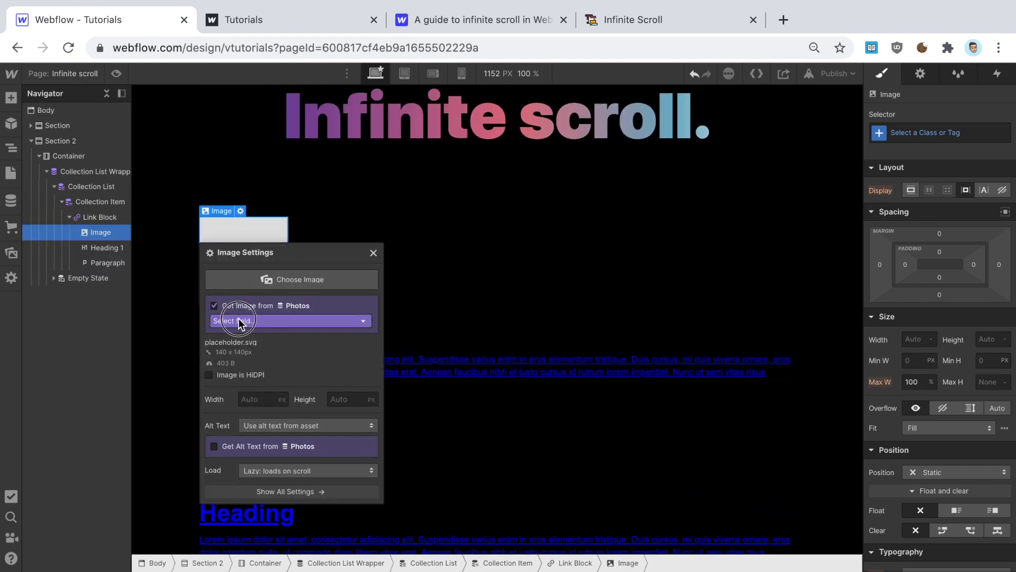
pyautogui.click(238, 321)
pyautogui.click(253, 345)
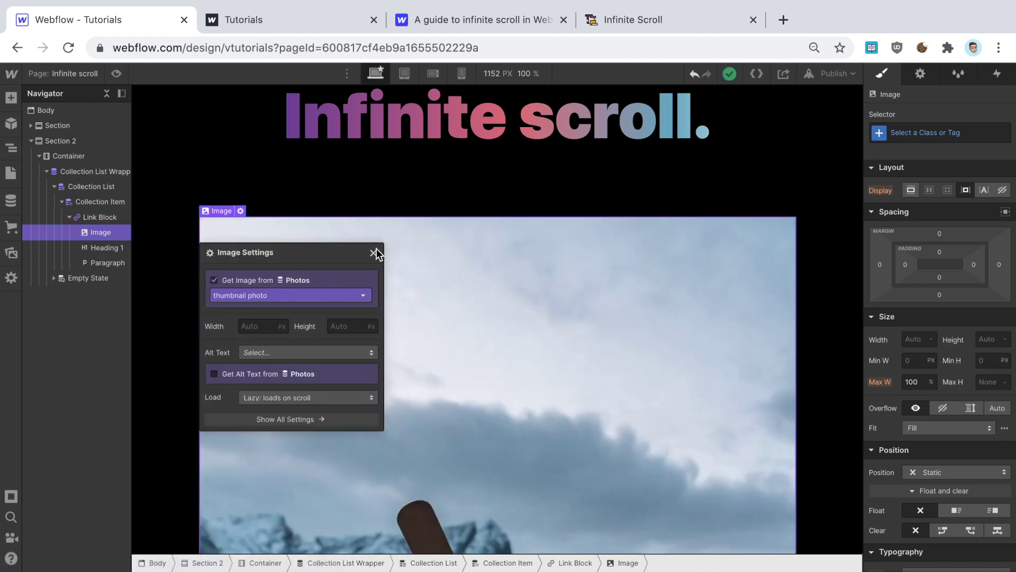
pyautogui.click(373, 253)
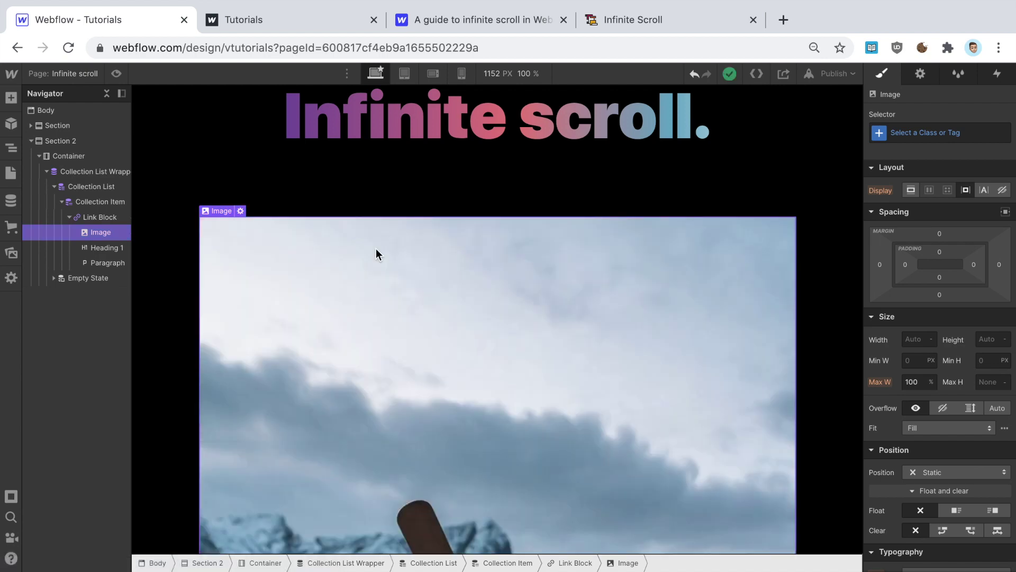
# Step: Set the heading text from the Photos Name field
pyautogui.scroll(-5, 376, 248)
pyautogui.scroll(-6, 376, 248)
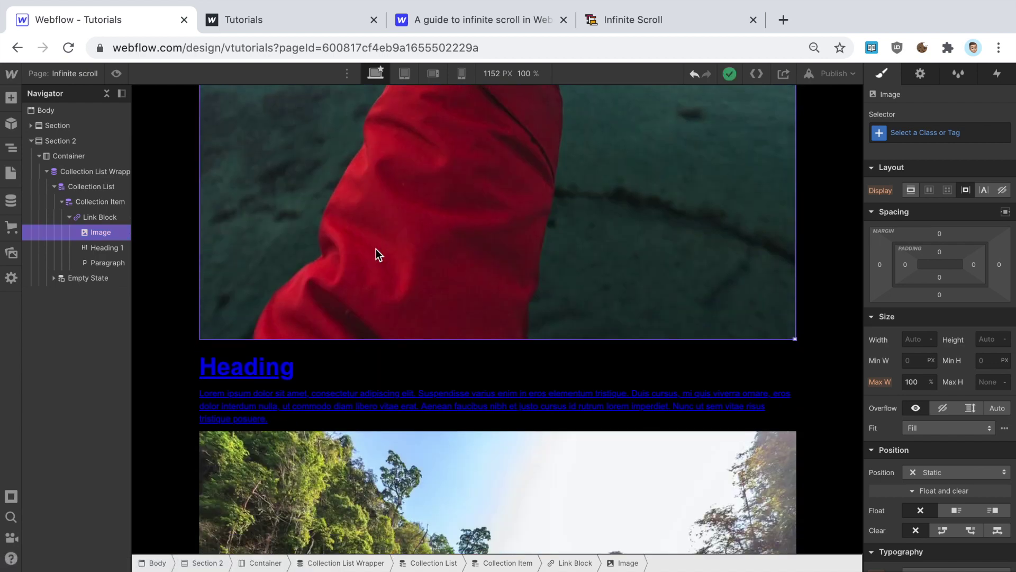
pyautogui.click(262, 364)
pyautogui.click(253, 347)
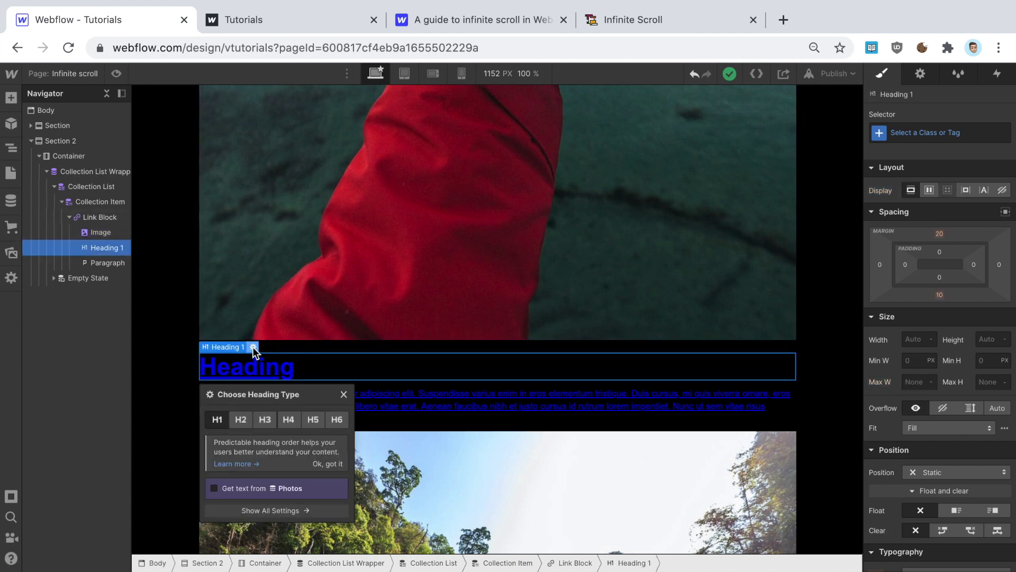
pyautogui.click(240, 487)
pyautogui.click(244, 503)
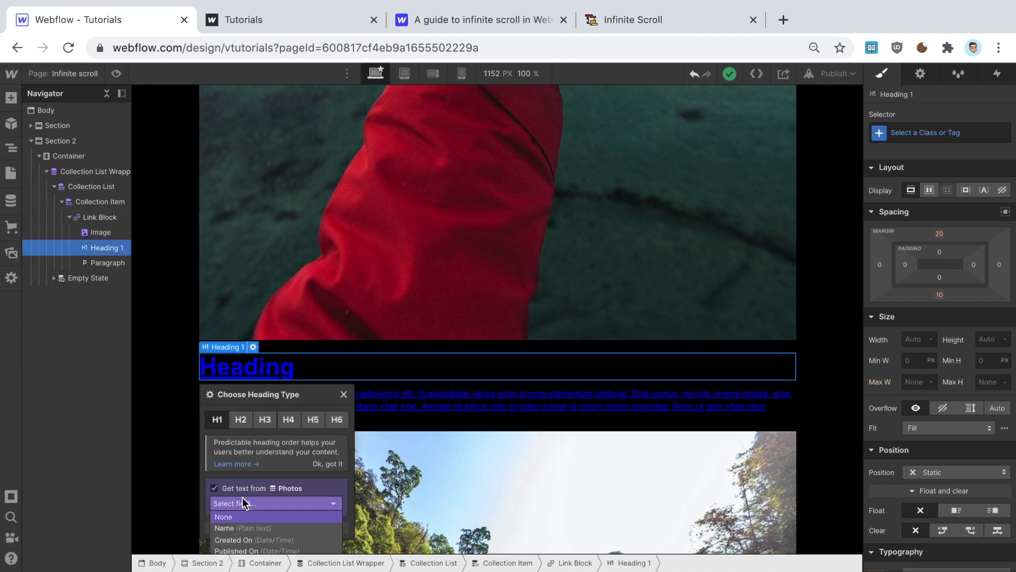
pyautogui.click(243, 528)
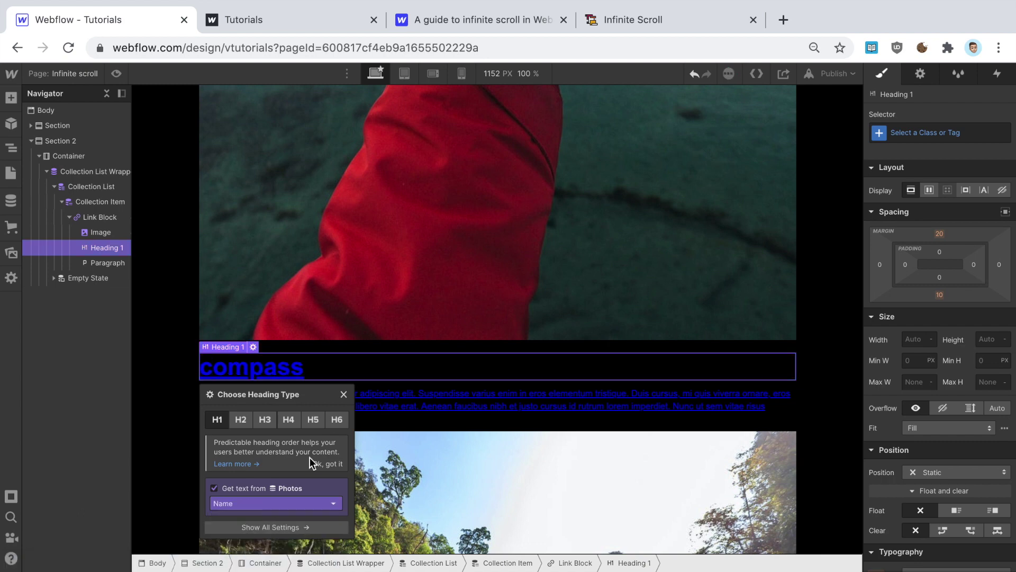
pyautogui.click(343, 394)
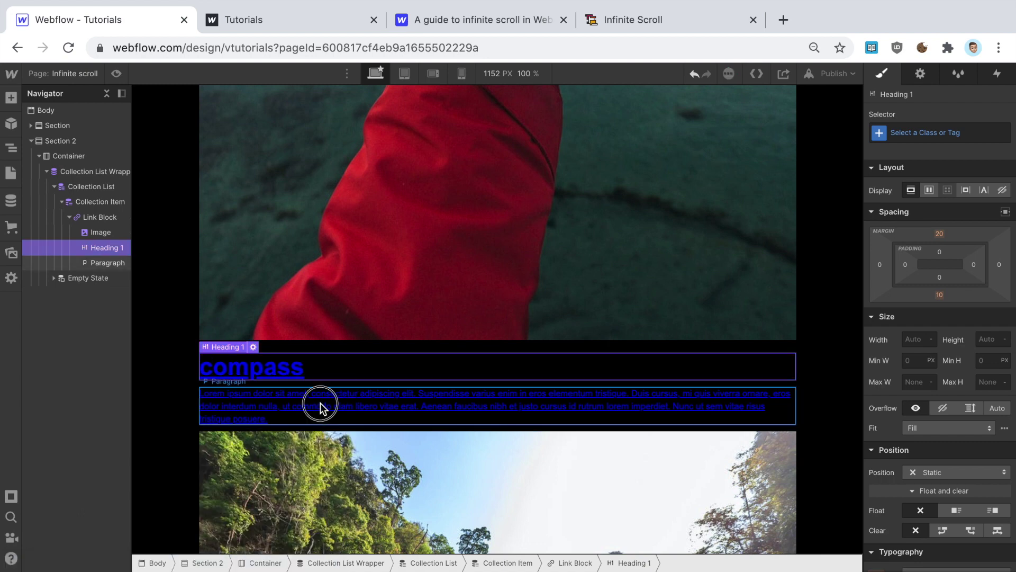
# Step: Delete the last sentence of the paragraph's placeholder text
pyautogui.click(320, 407)
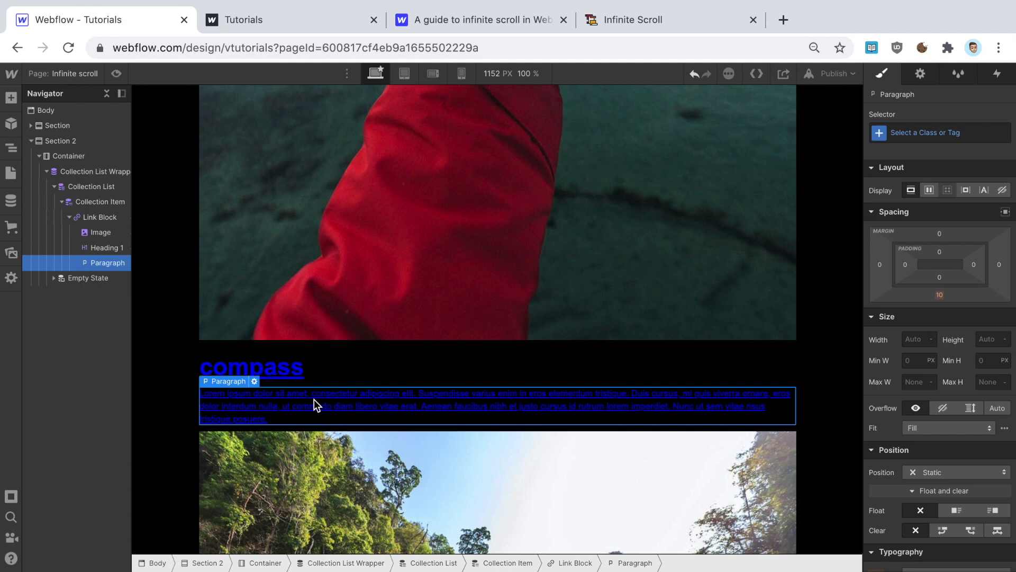
pyautogui.doubleClick(314, 399)
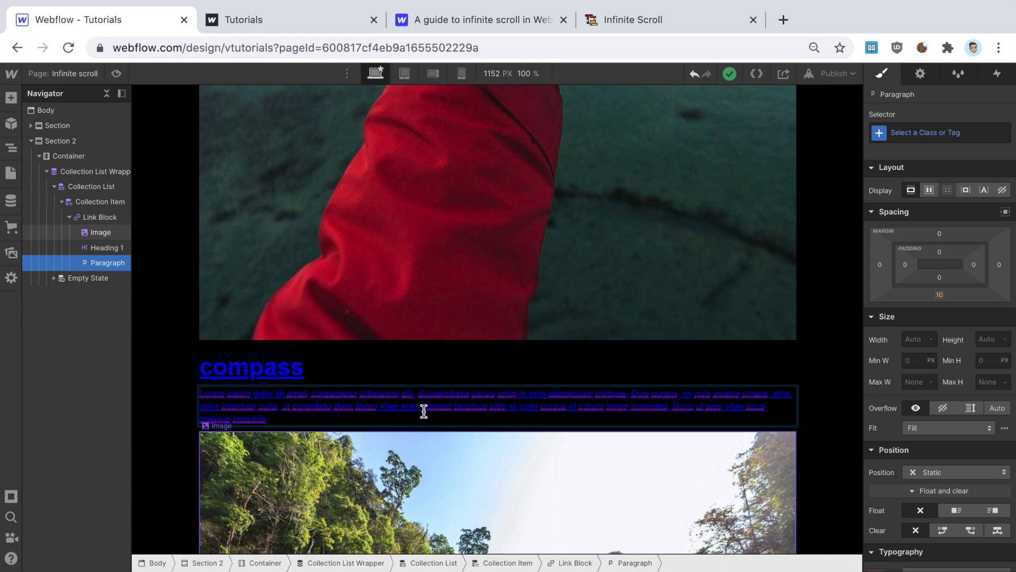
pyautogui.click(456, 428)
pyautogui.moveTo(456, 428); pyautogui.dragTo(466, 434)
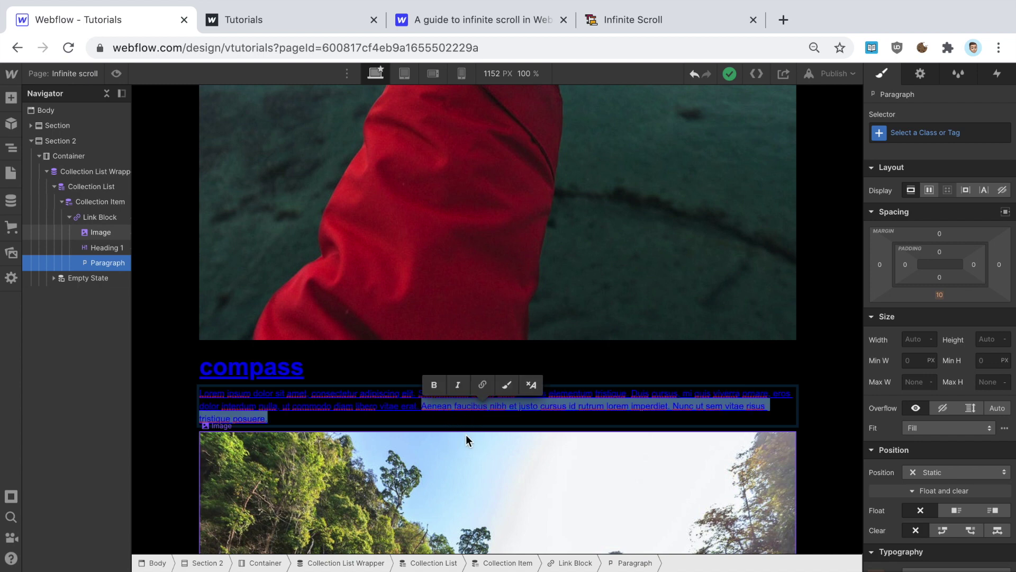
pyautogui.press('BackSpace')
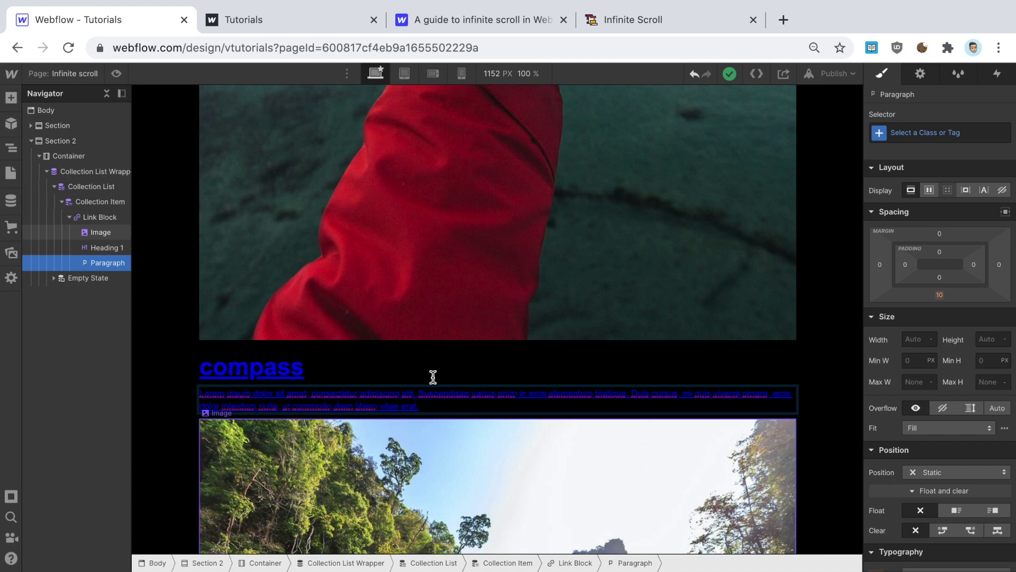
# Step: Apply the existing Link Block class to the card's link block
pyautogui.click(173, 351)
pyautogui.scroll(2, 542, 341)
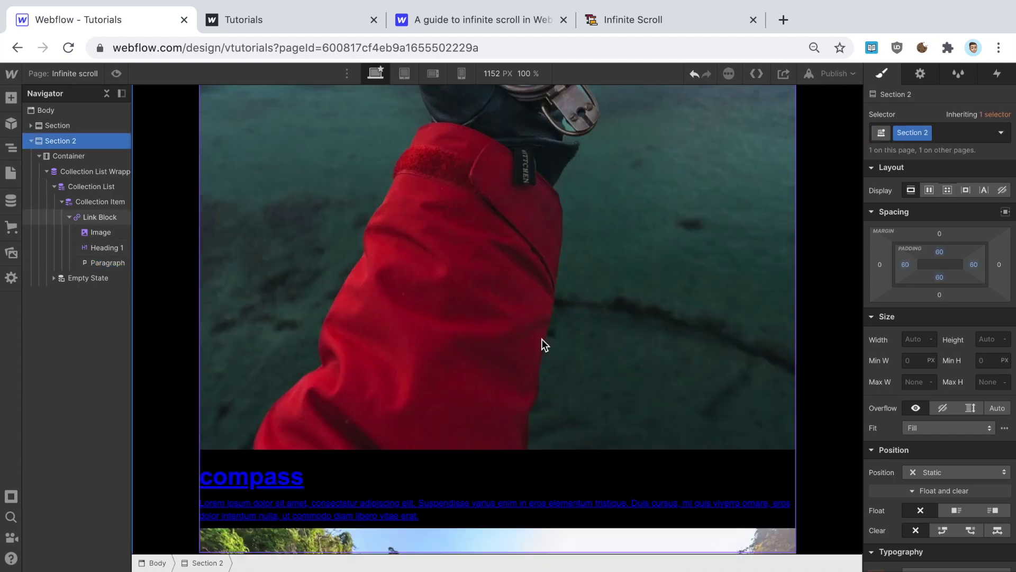
pyautogui.scroll(5, 543, 342)
pyautogui.click(109, 218)
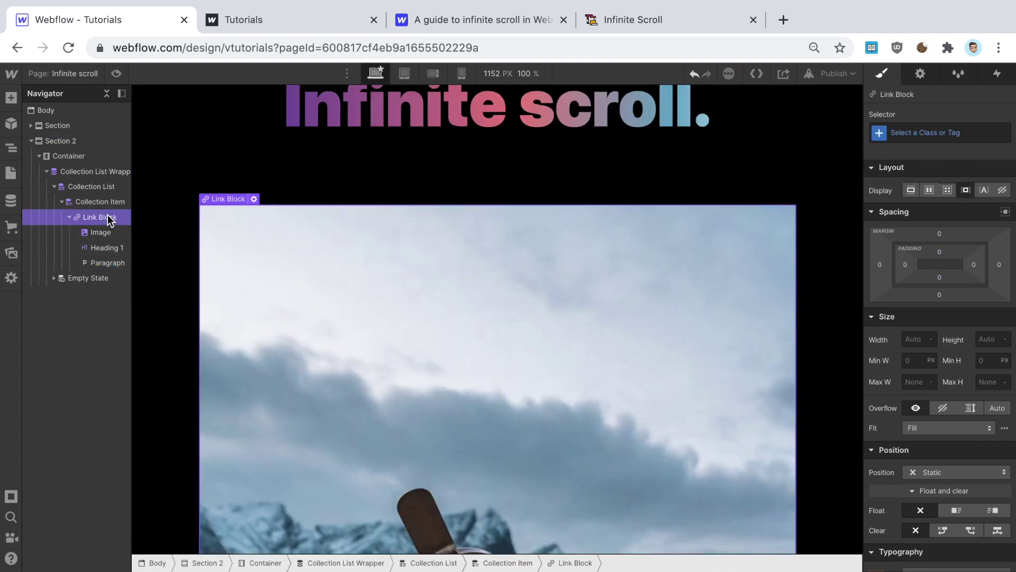
pyautogui.scroll(-2, 513, 342)
pyautogui.scroll(4, 512, 342)
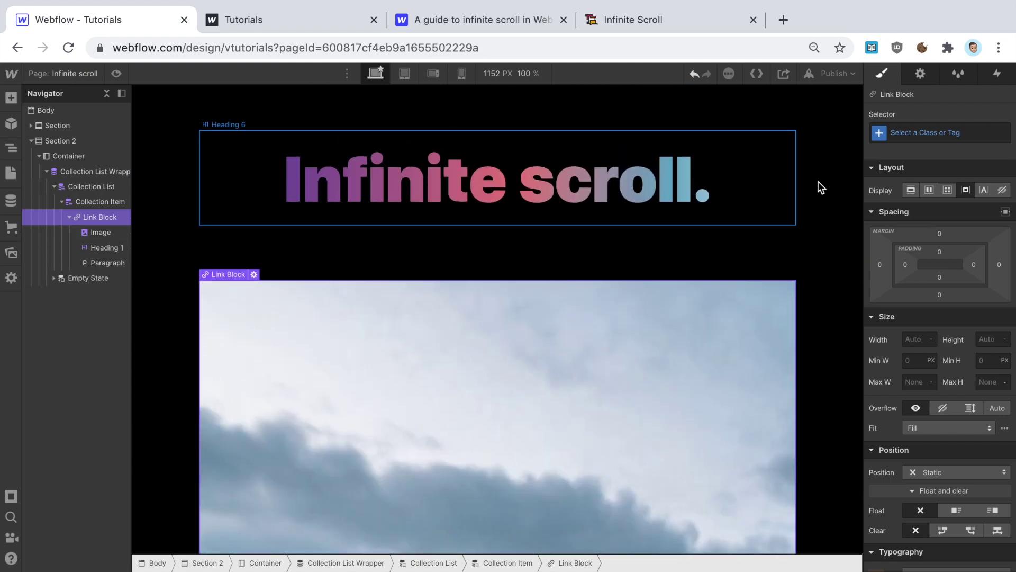
pyautogui.click(932, 132)
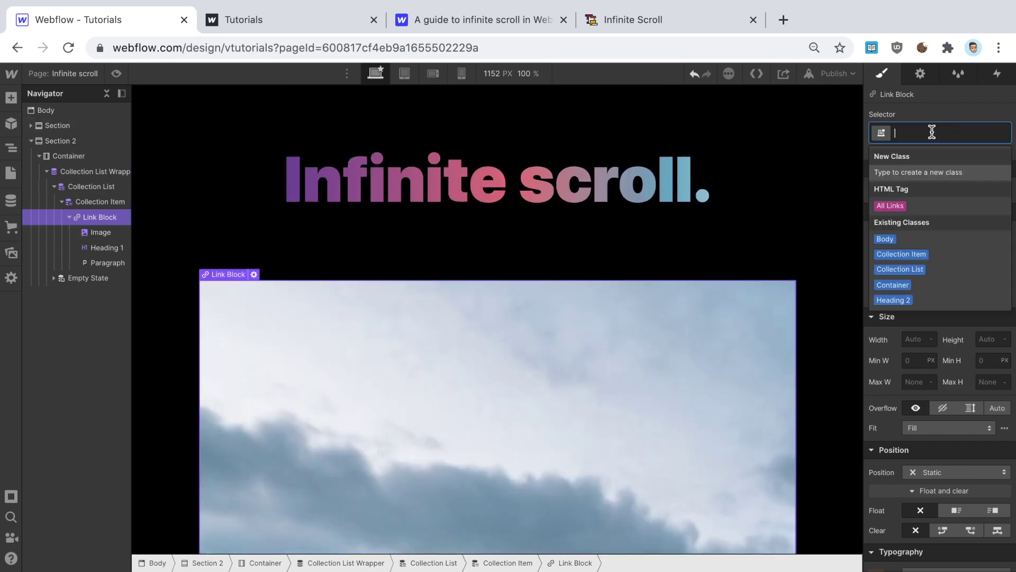
pyautogui.write('link')
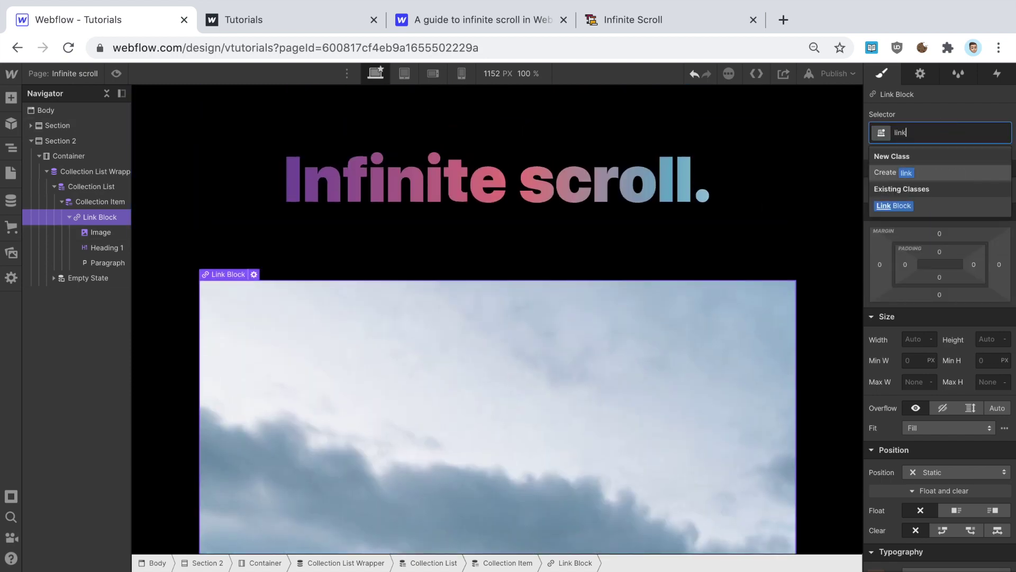
pyautogui.press('Down')
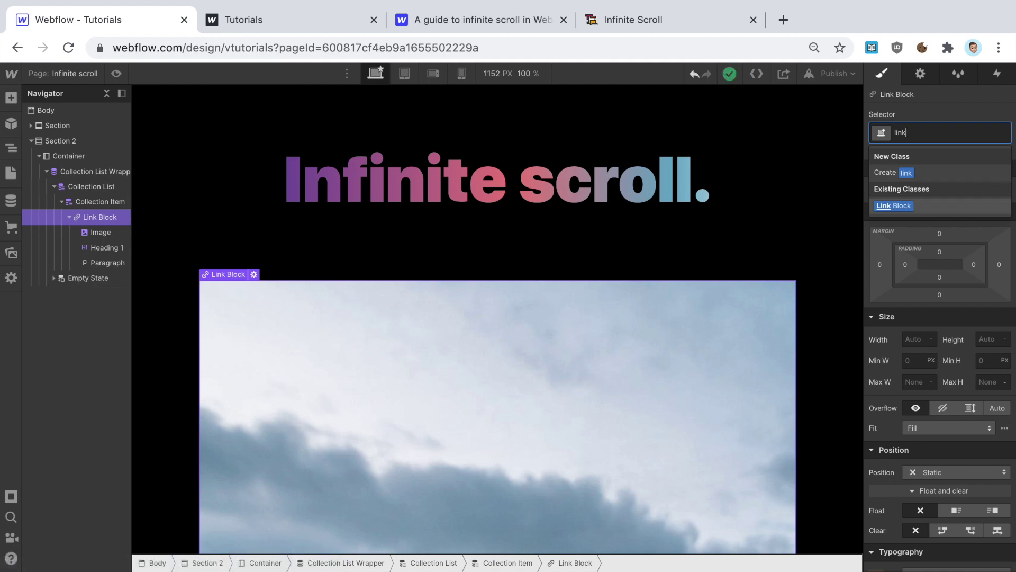
pyautogui.press('Return')
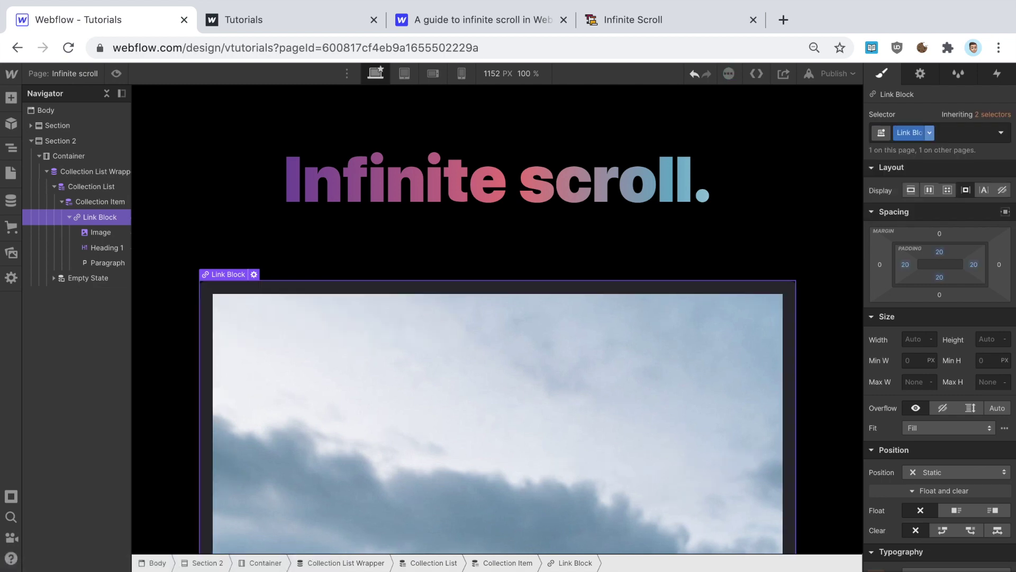
# Step: Apply the existing Image class to the card's image
pyautogui.click(98, 233)
pyautogui.click(919, 136)
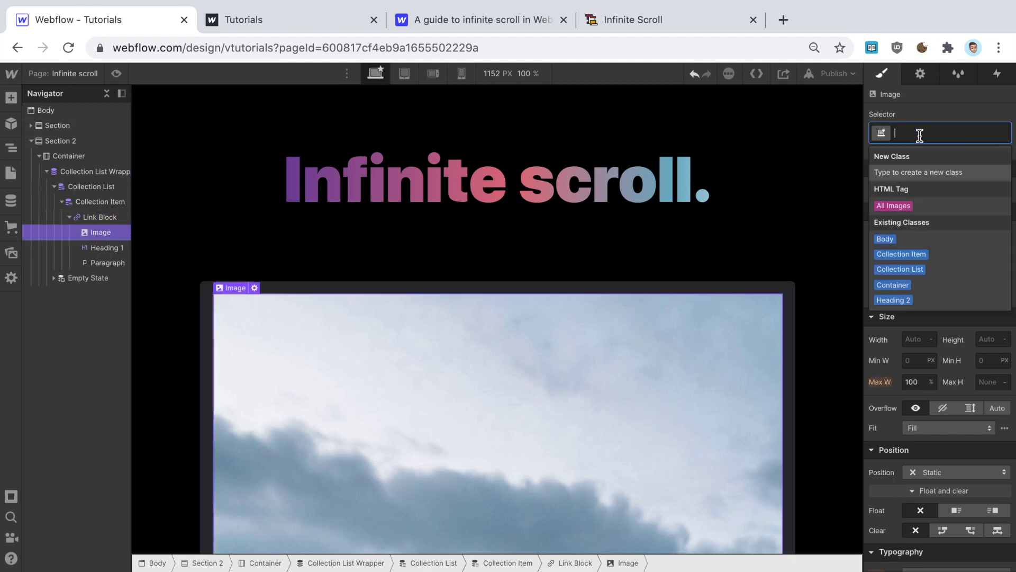
pyautogui.write('ima')
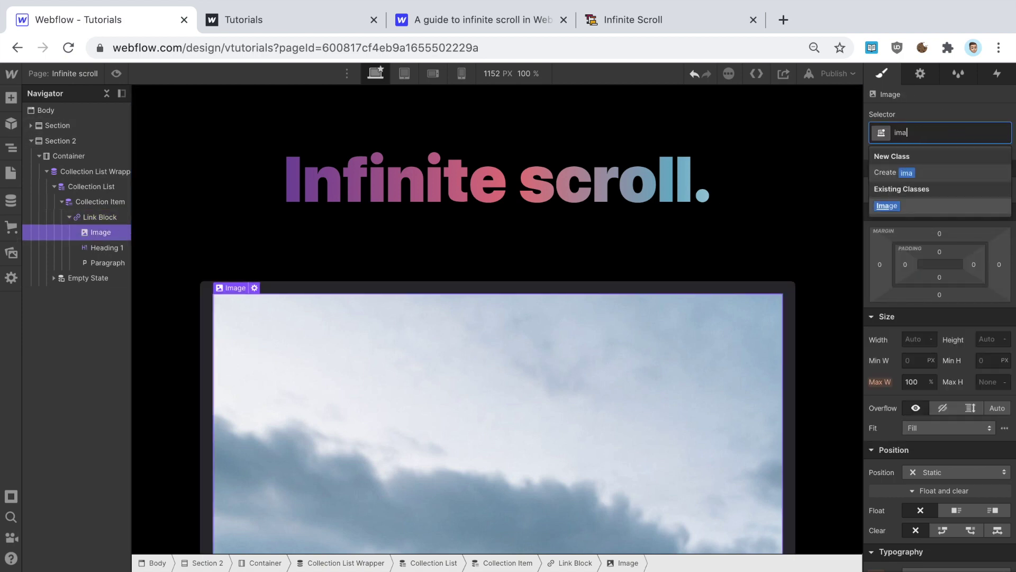
pyautogui.press('Return')
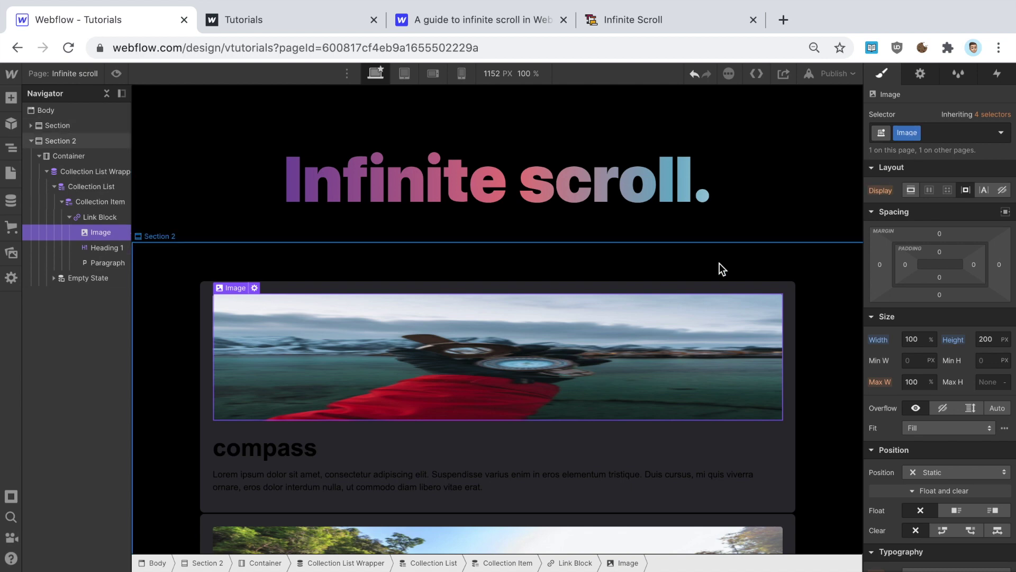
# Step: Try the Heading 2 and Heading 6 classes on the heading, undoing each
pyautogui.click(106, 246)
pyautogui.click(922, 134)
pyautogui.write('head')
pyautogui.press('Down')
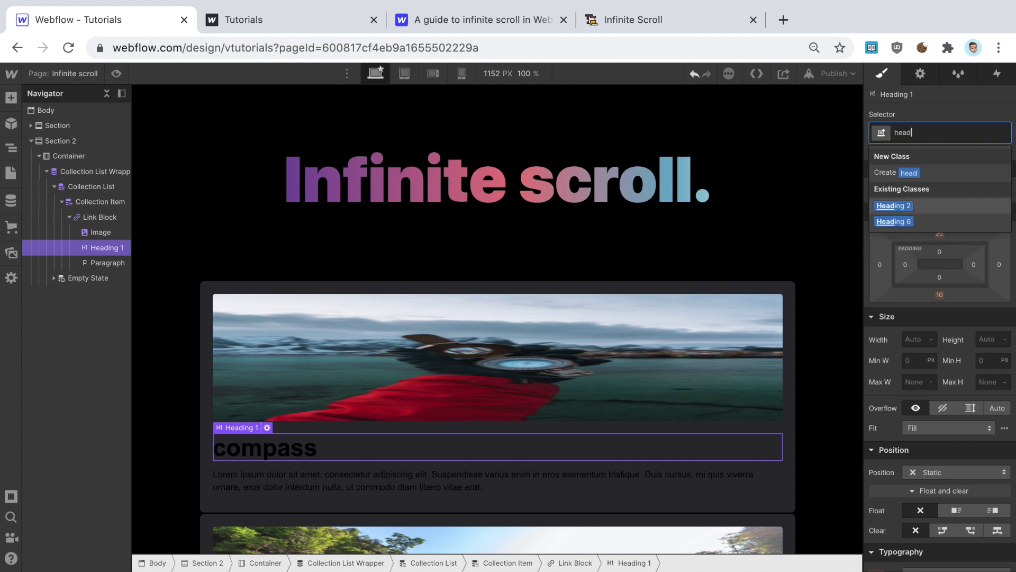
pyautogui.press('Return')
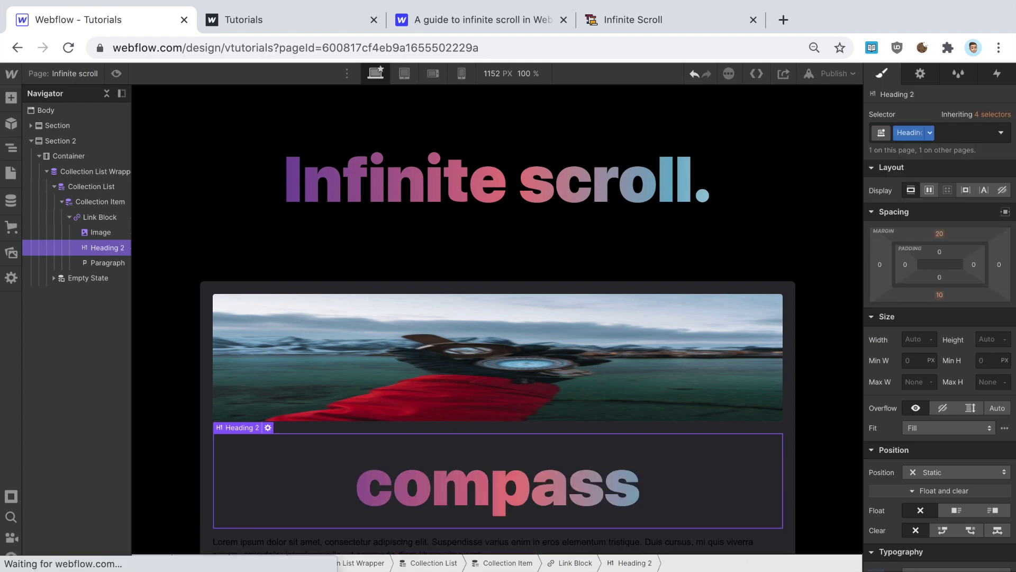
pyautogui.hotkey('ctrl', 'z')
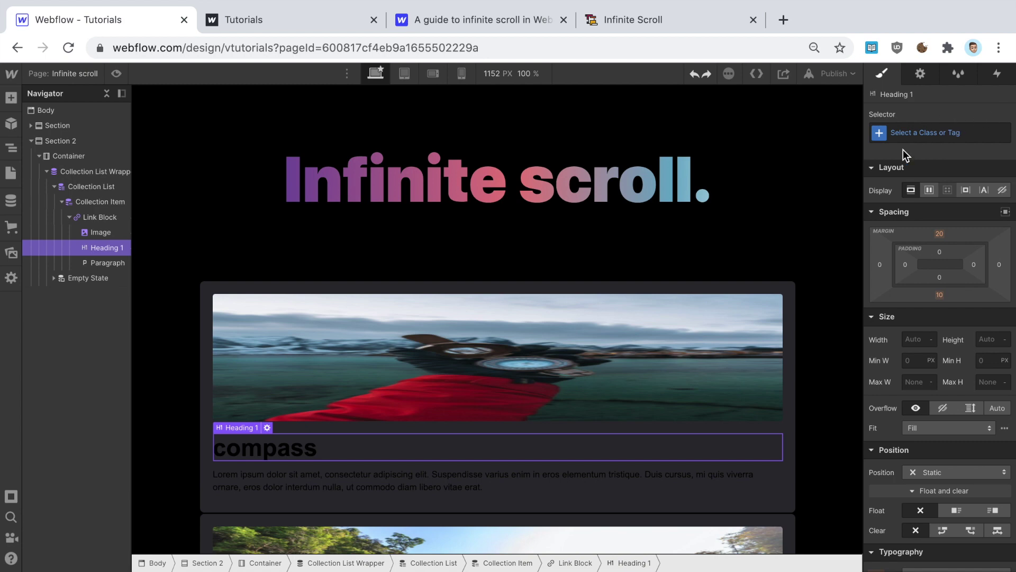
pyautogui.click(913, 133)
pyautogui.write('head')
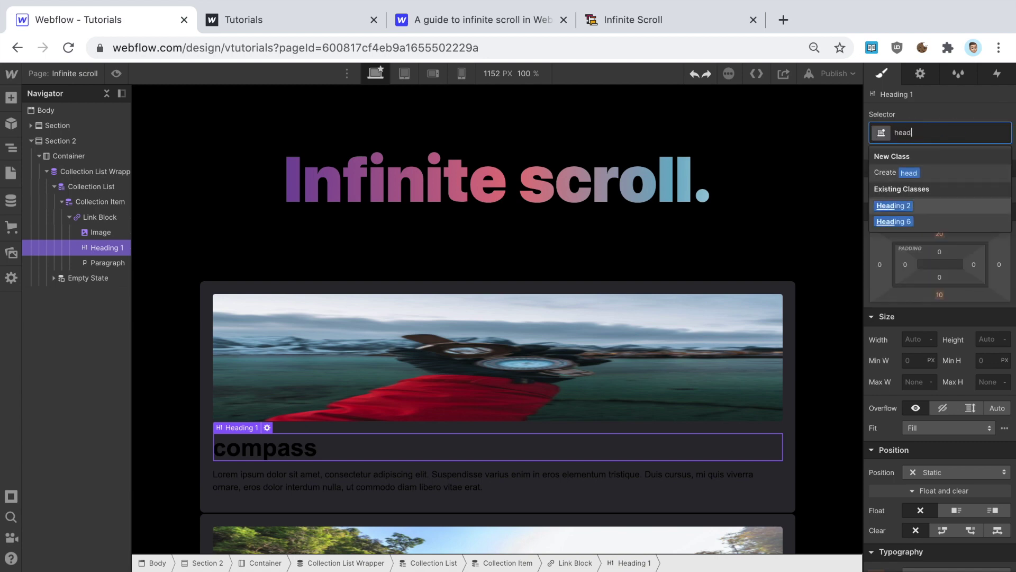
pyautogui.press('Down')
pyautogui.press('Return')
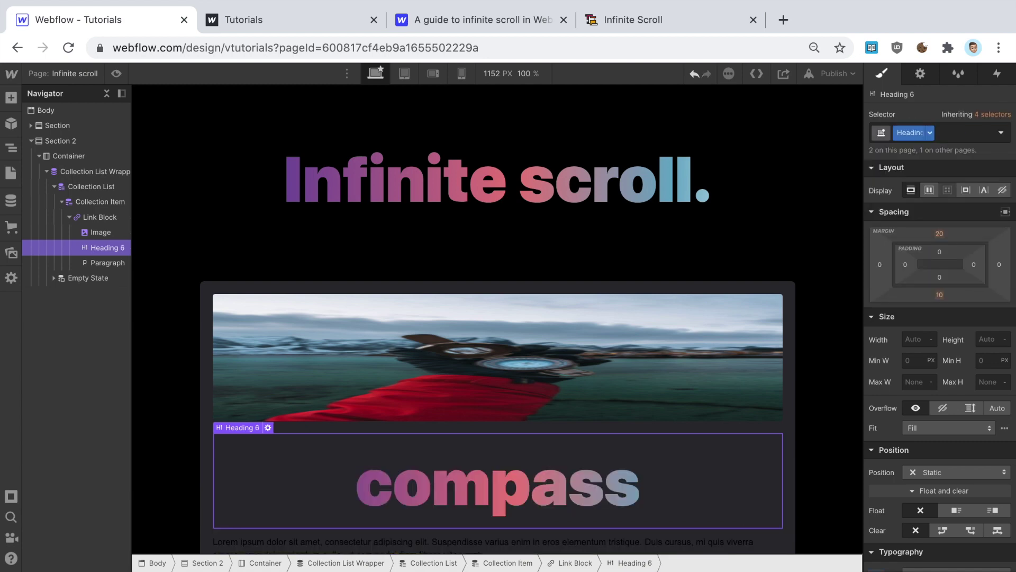
pyautogui.hotkey('ctrl', 'z')
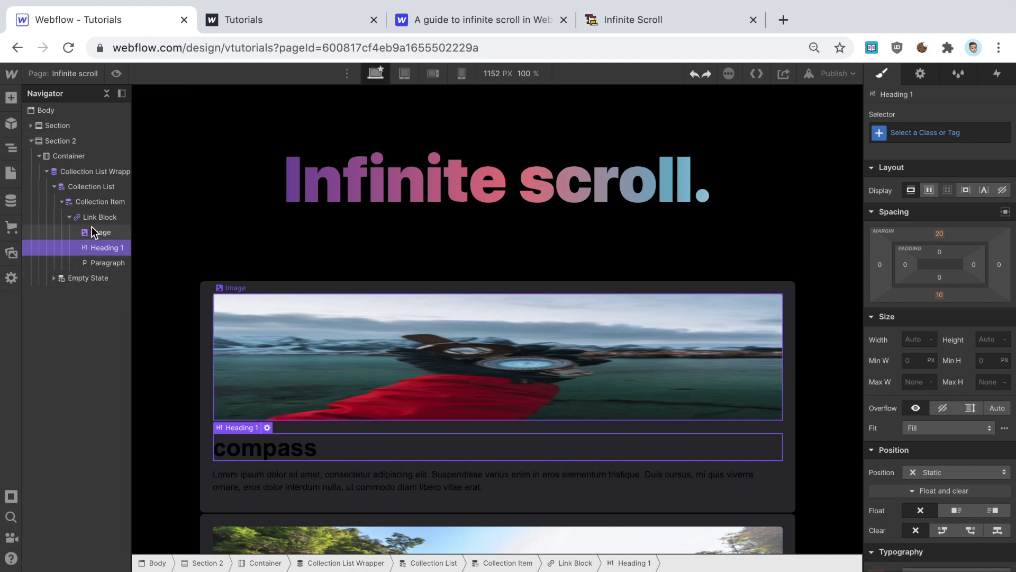
pyautogui.click(92, 218)
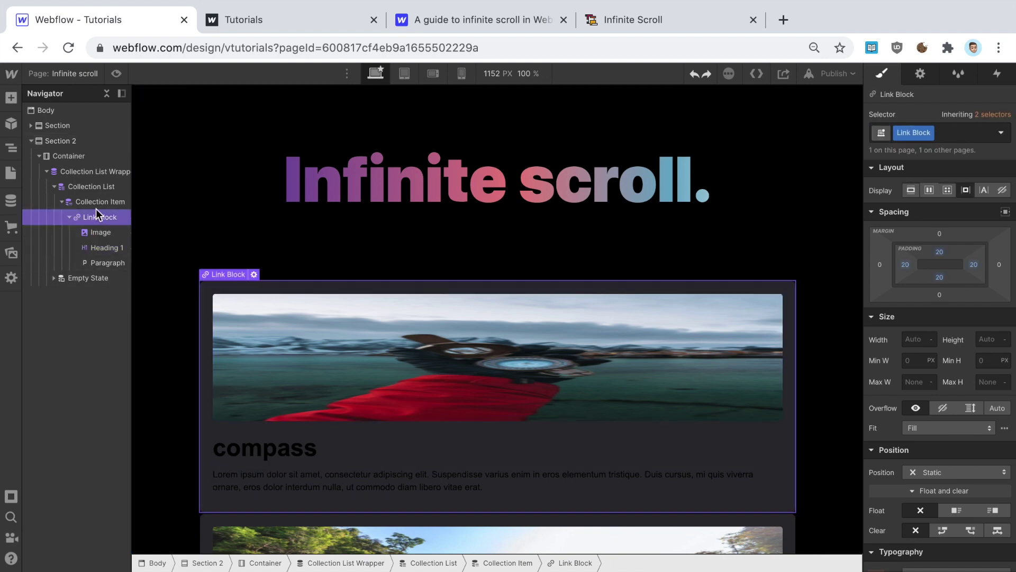
pyautogui.click(97, 205)
pyautogui.scroll(-3, 774, 270)
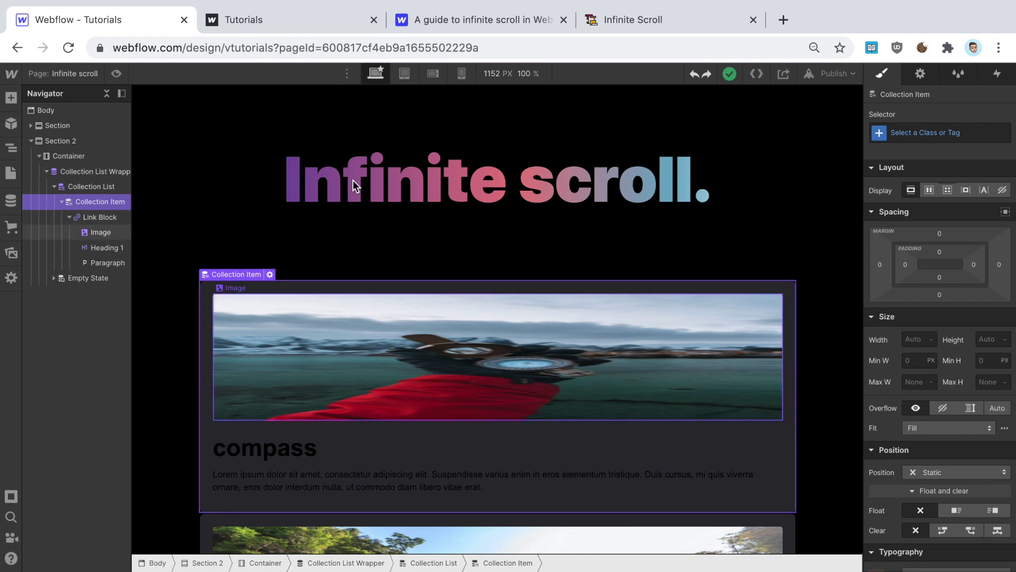
pyautogui.click(306, 27)
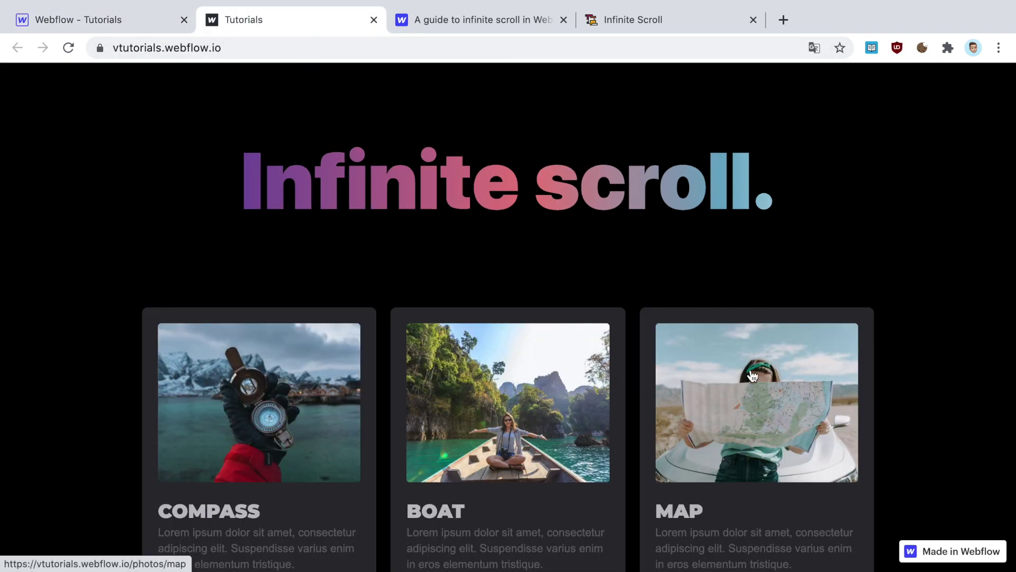
pyautogui.scroll(-3, 752, 375)
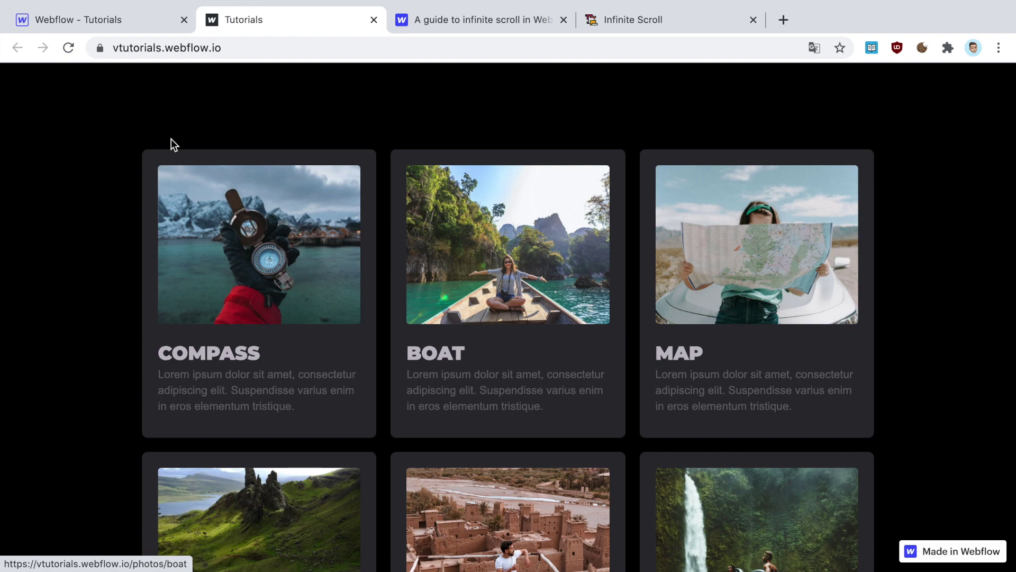
pyautogui.click(116, 21)
# Step: Give the Collection List the existing Collection List class by searching 'coll'
pyautogui.click(90, 186)
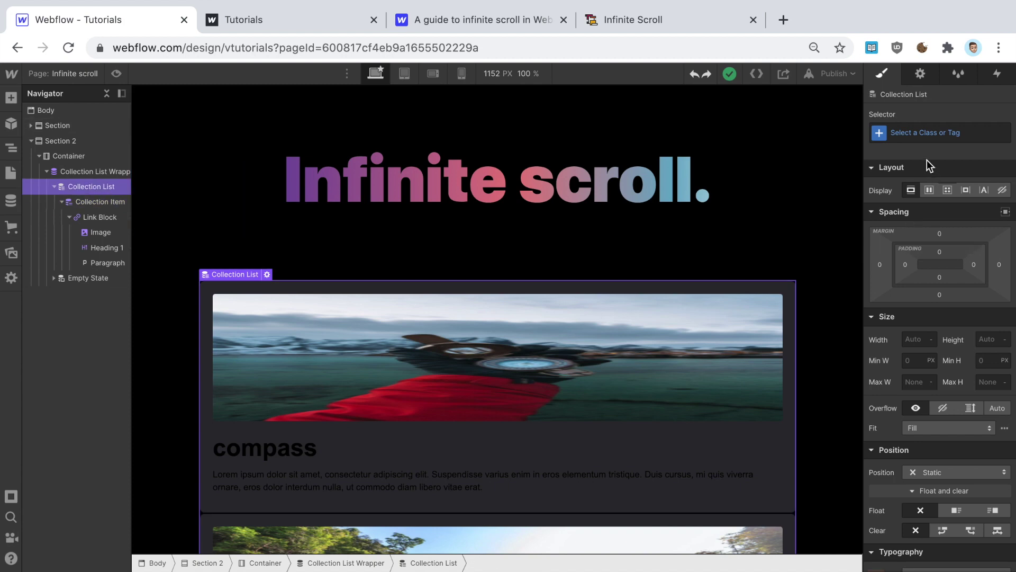
pyautogui.click(925, 127)
pyautogui.write('coll')
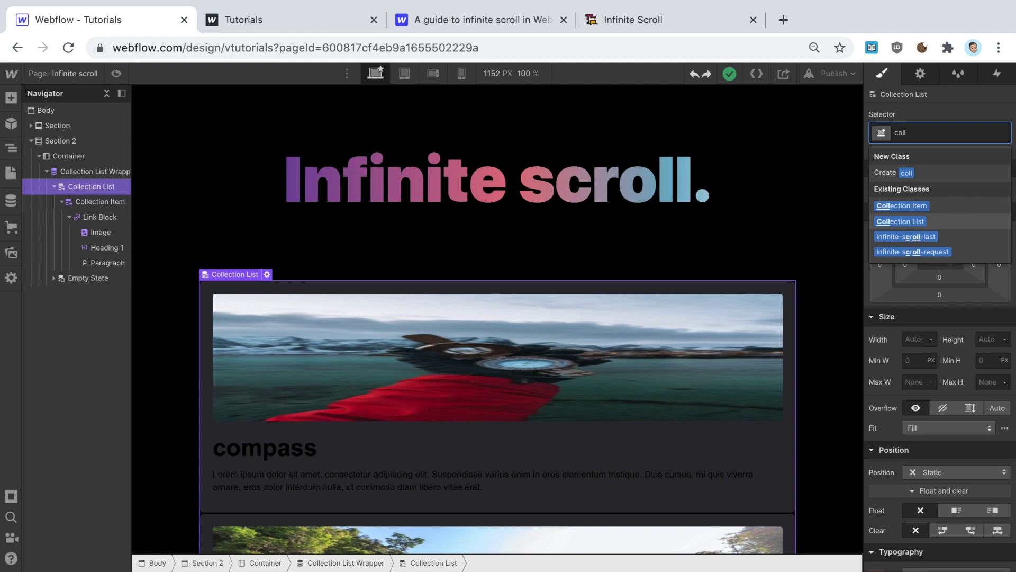
pyautogui.press('Return')
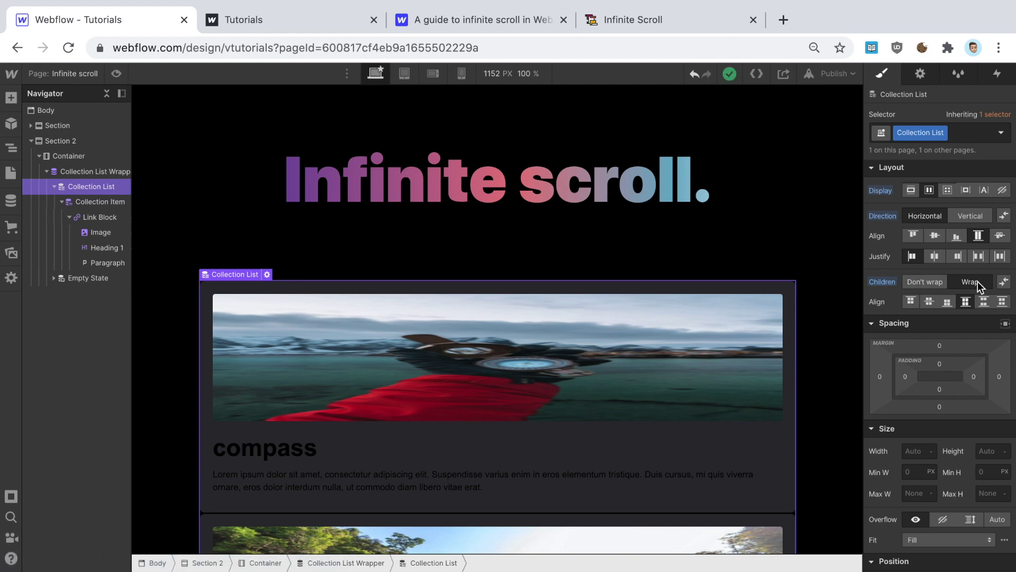
# Step: Apply the existing Collection Item class to the collection item
pyautogui.click(82, 205)
pyautogui.click(926, 132)
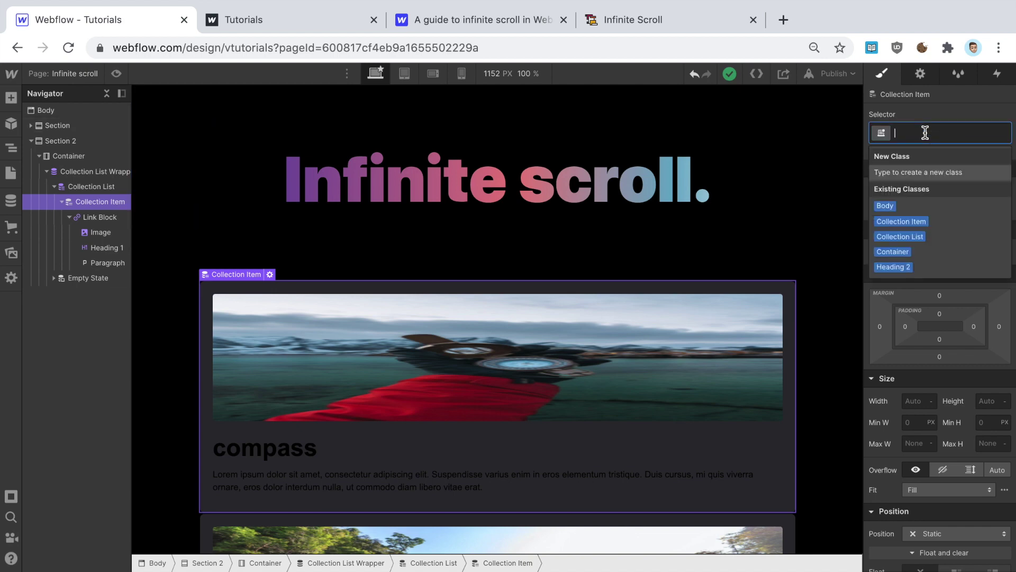
pyautogui.write('coll')
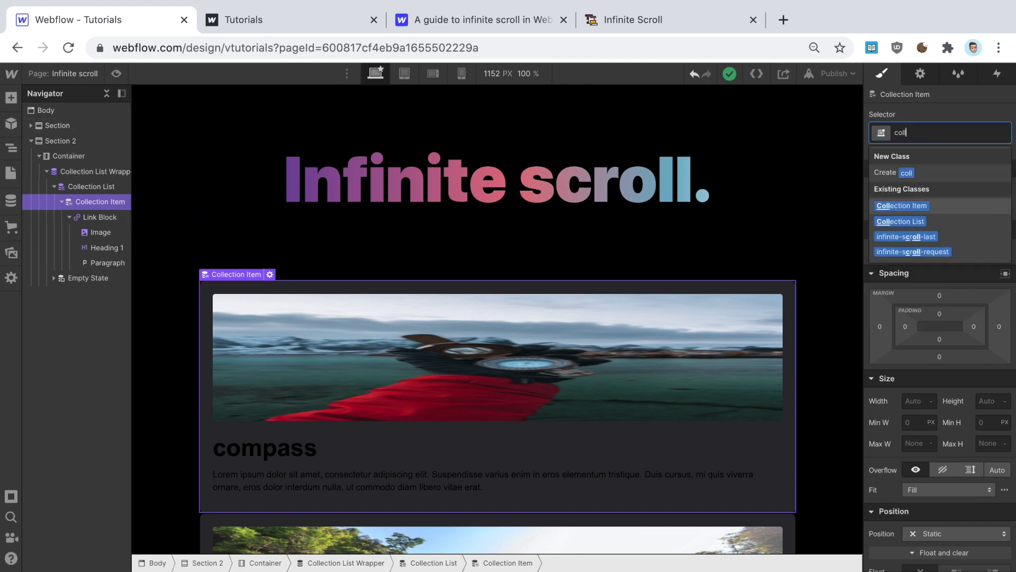
pyautogui.press('Return')
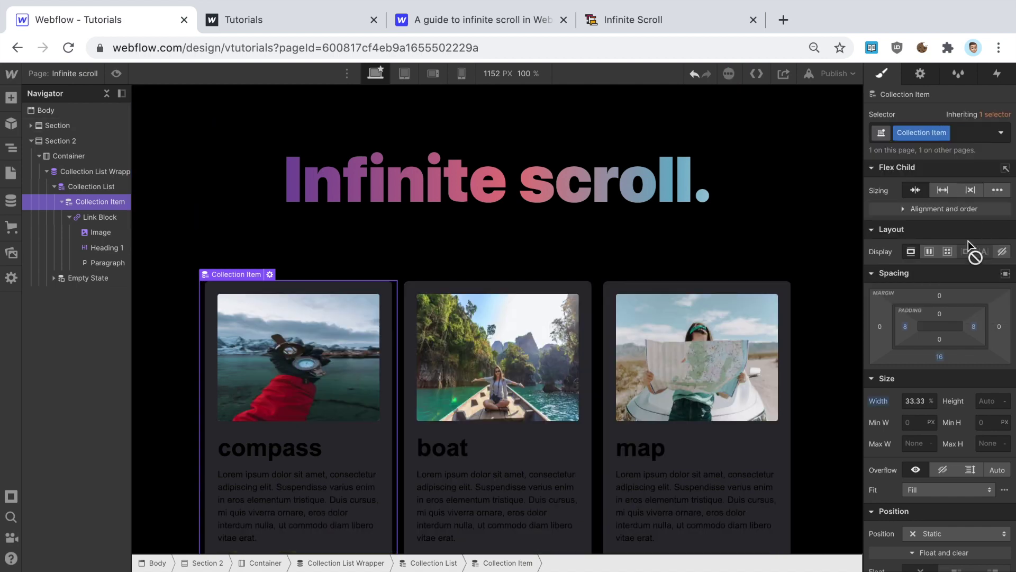
# Step: Set the card width to 100/3 (33.33%) after trying 25 and 50
pyautogui.scroll(-1, 562, 426)
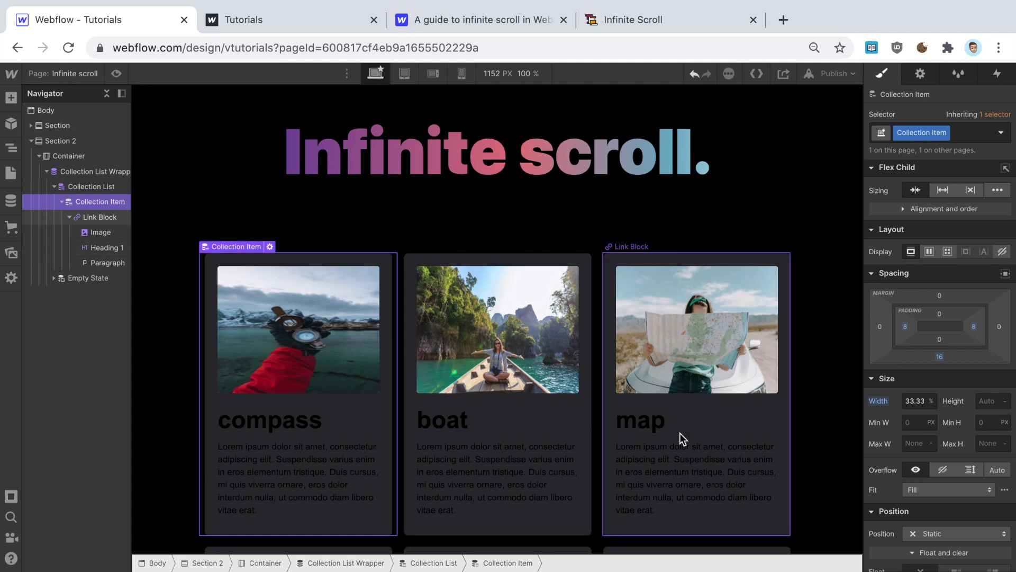
pyautogui.scroll(-1, 897, 339)
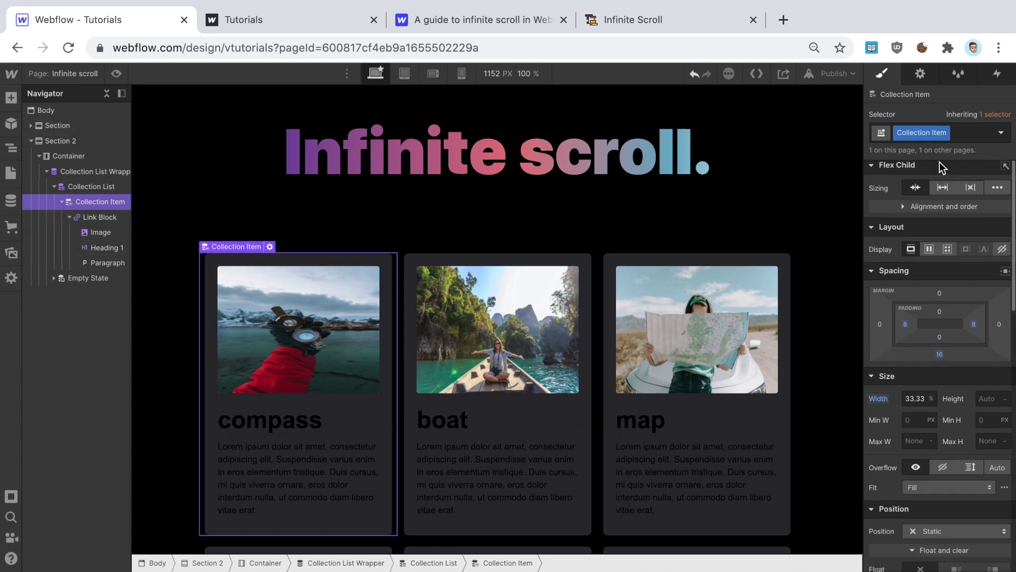
pyautogui.click(915, 400)
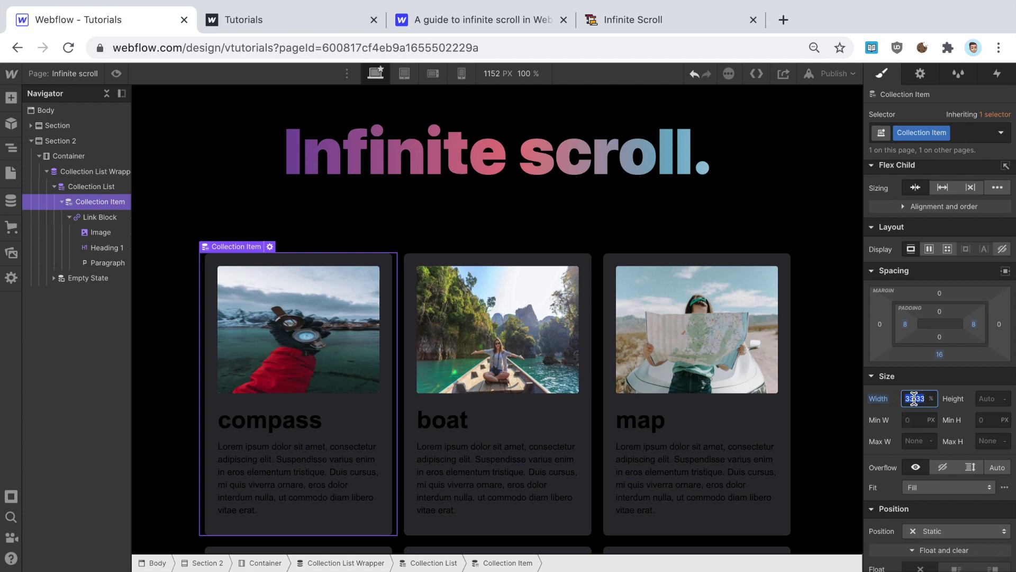
pyautogui.write('25')
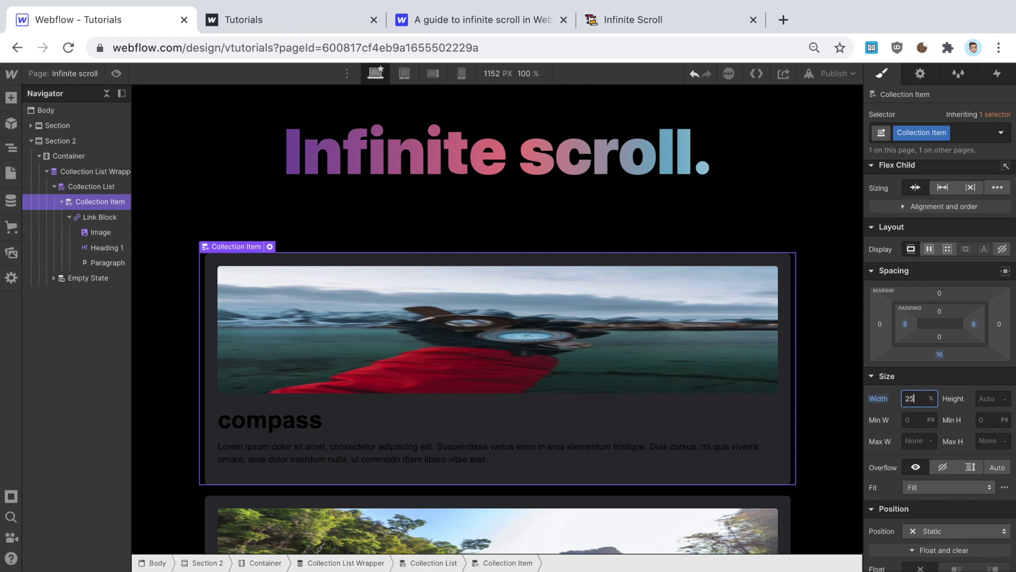
pyautogui.press('BackSpace')
pyautogui.press('BackSpace')
pyautogui.write('50')
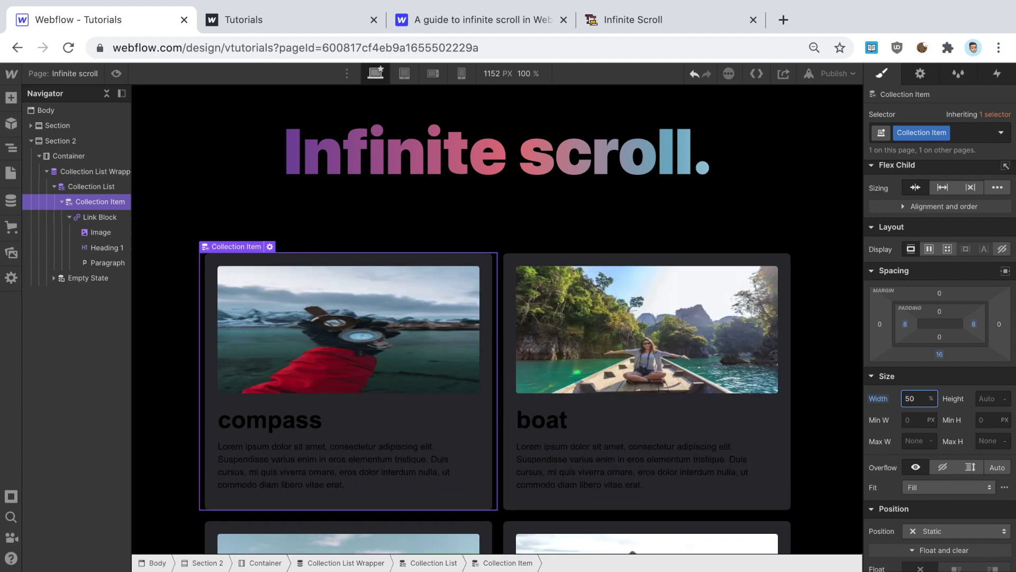
pyautogui.press('BackSpace')
pyautogui.press('BackSpace')
pyautogui.write('100/3')
pyautogui.press('Return')
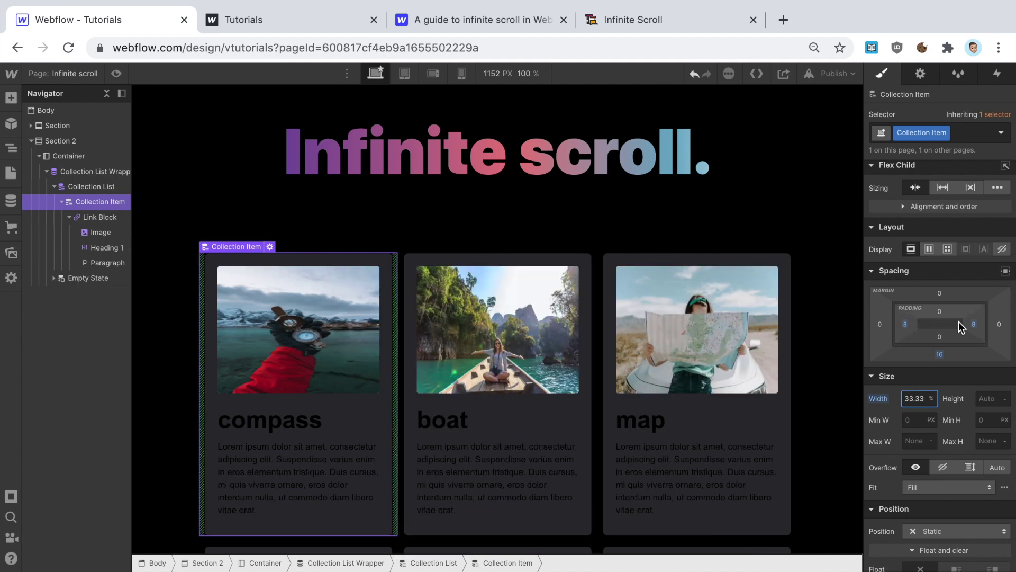
pyautogui.scroll(-3, 520, 431)
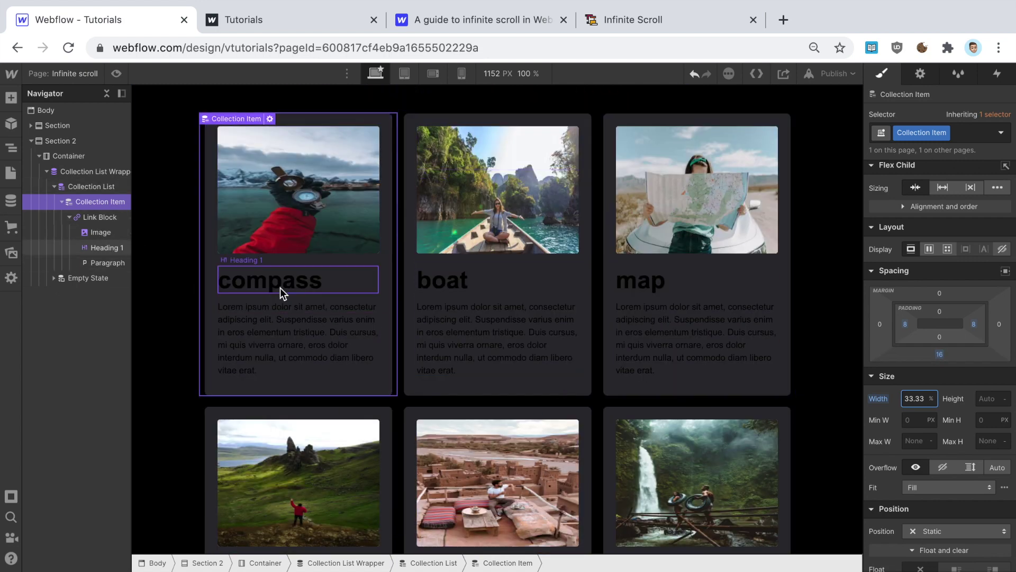
pyautogui.scroll(-1, 468, 392)
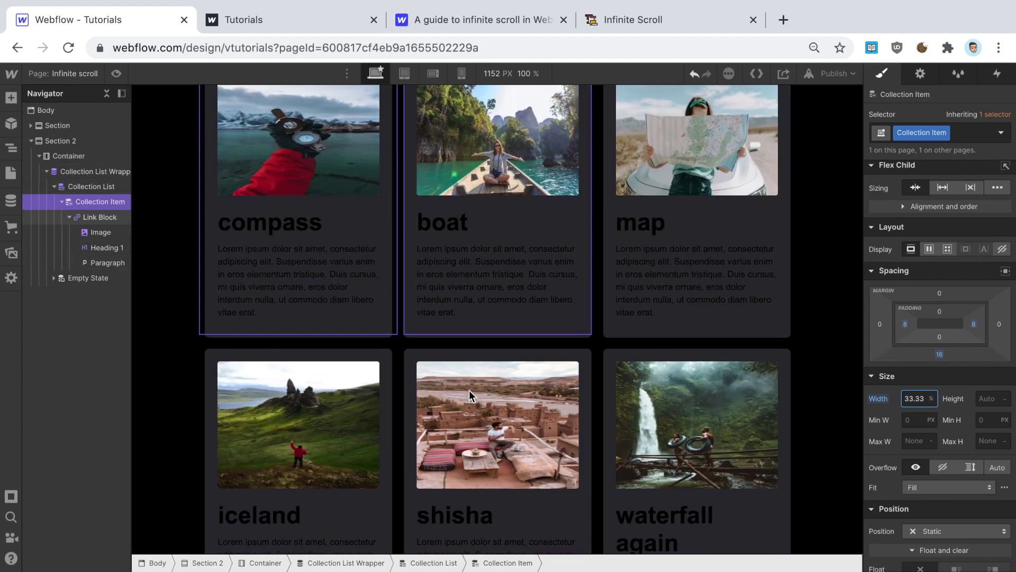
pyautogui.scroll(2, 469, 390)
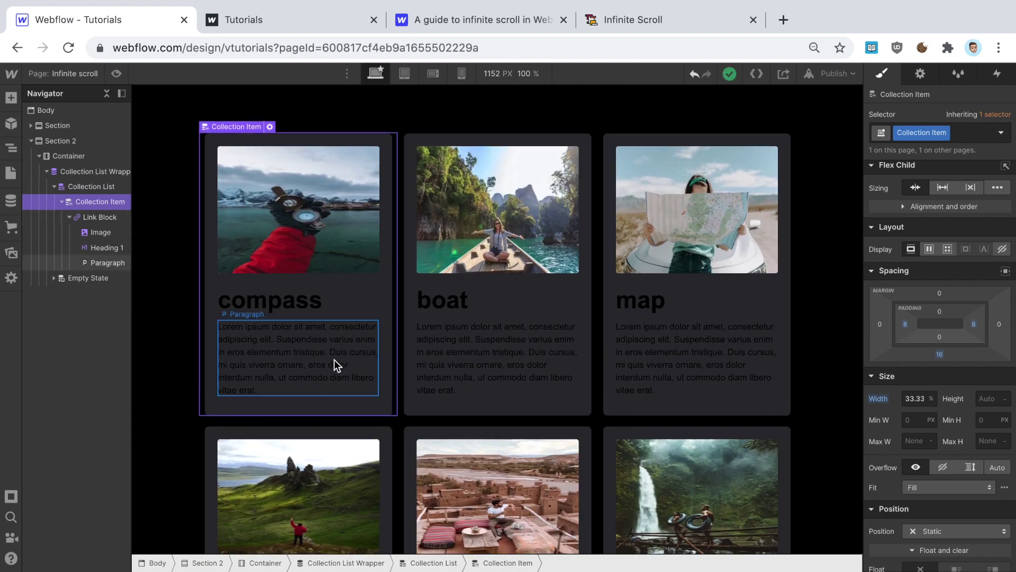
# Step: Delete the compass card description's trailing sentences from 'Duis cursus' onward
pyautogui.click(329, 362)
pyautogui.press('Return')
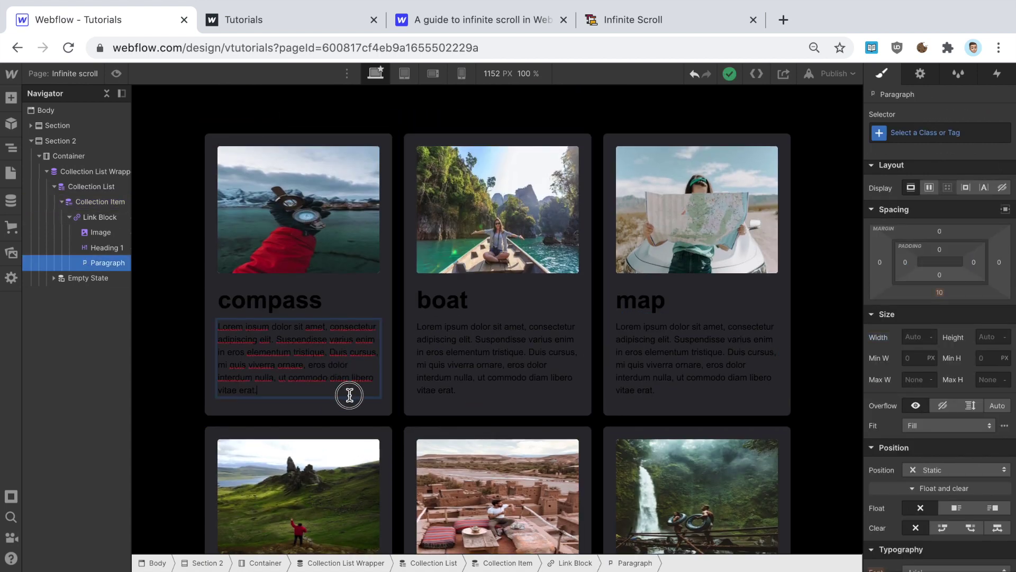
pyautogui.moveTo(330, 352); pyautogui.dragTo(356, 386)
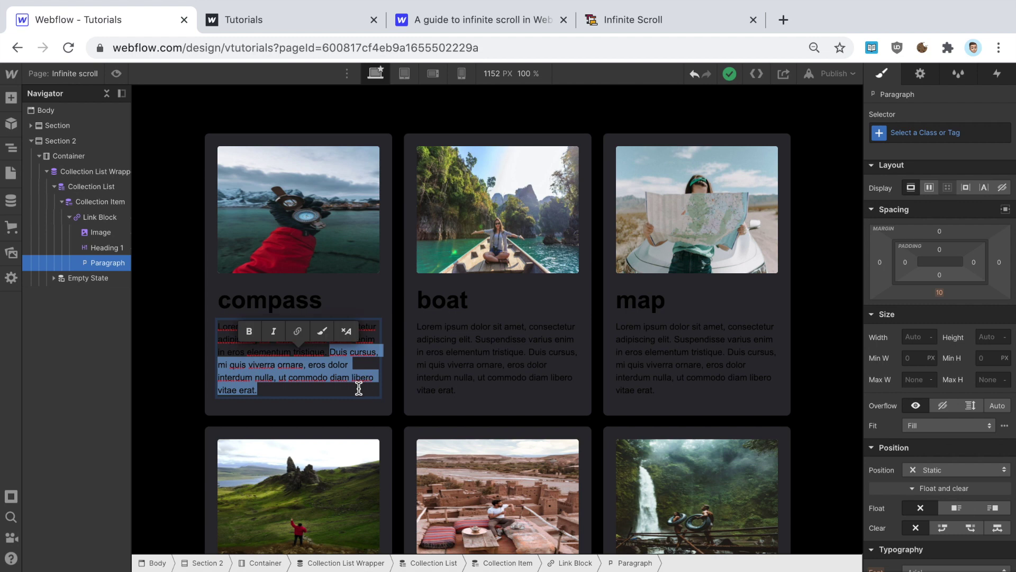
pyautogui.press('BackSpace')
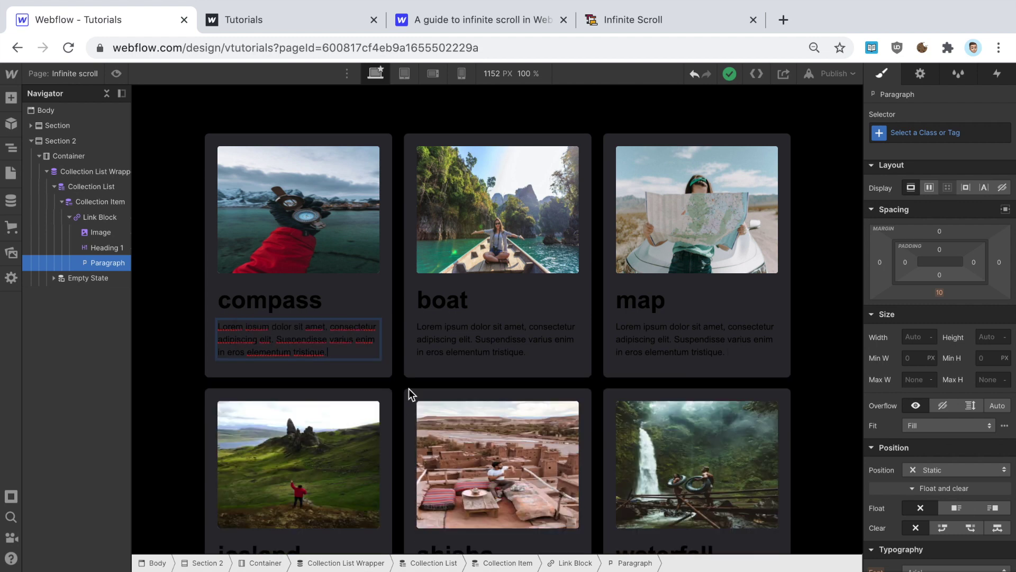
# Step: Set the card title headings' text colour to white
pyautogui.click(496, 343)
pyautogui.click(295, 311)
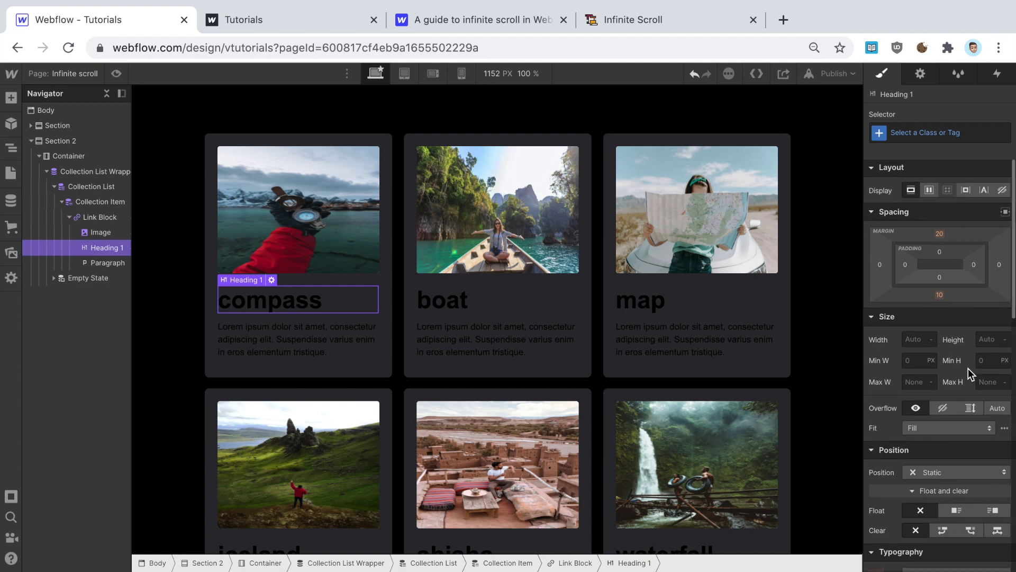
pyautogui.scroll(-3, 968, 369)
pyautogui.scroll(-2, 968, 369)
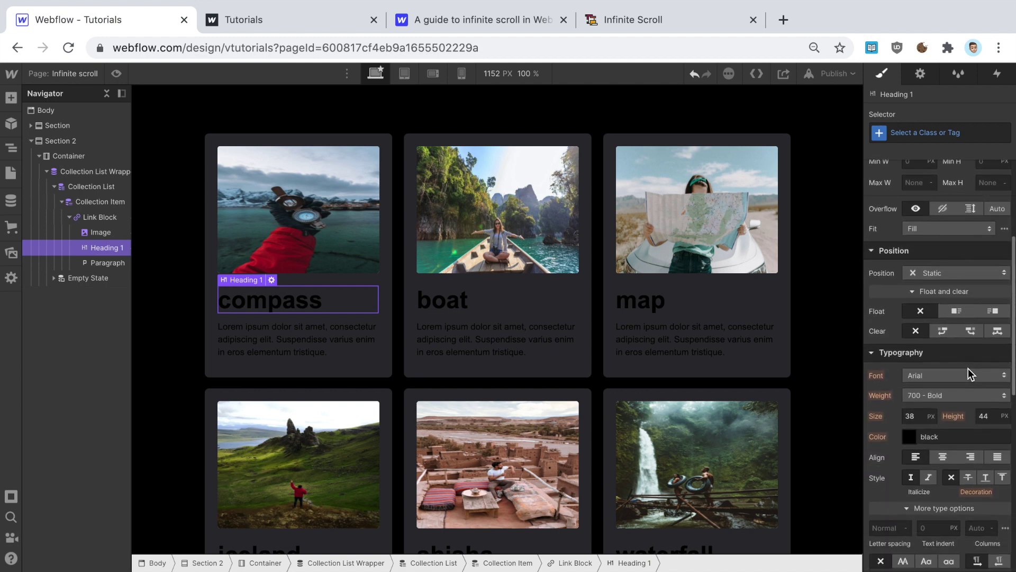
pyautogui.click(951, 437)
pyautogui.write('white')
pyautogui.press('Return')
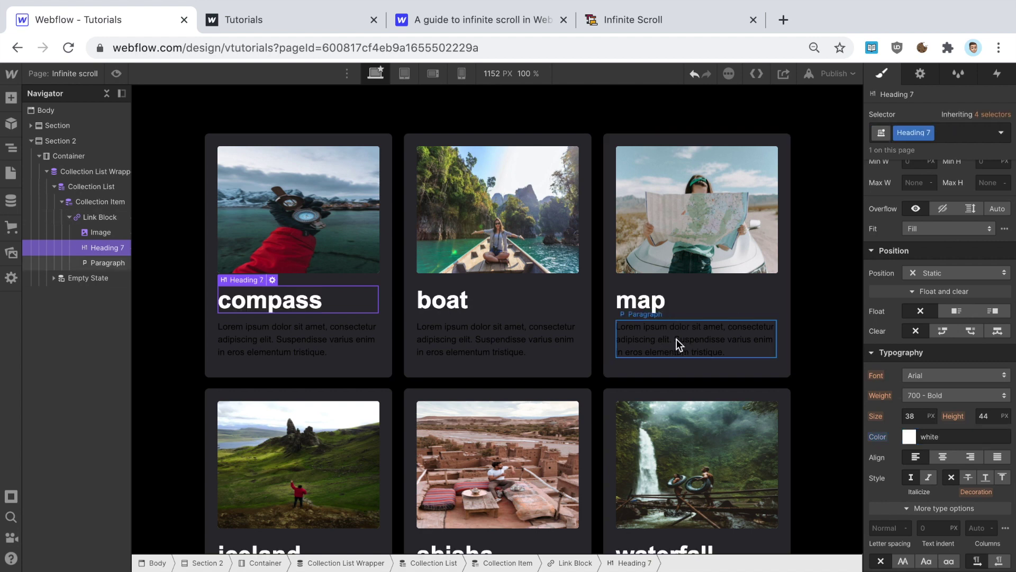
# Step: Set the card description paragraphs' text colour to white
pyautogui.click(677, 339)
pyautogui.click(937, 441)
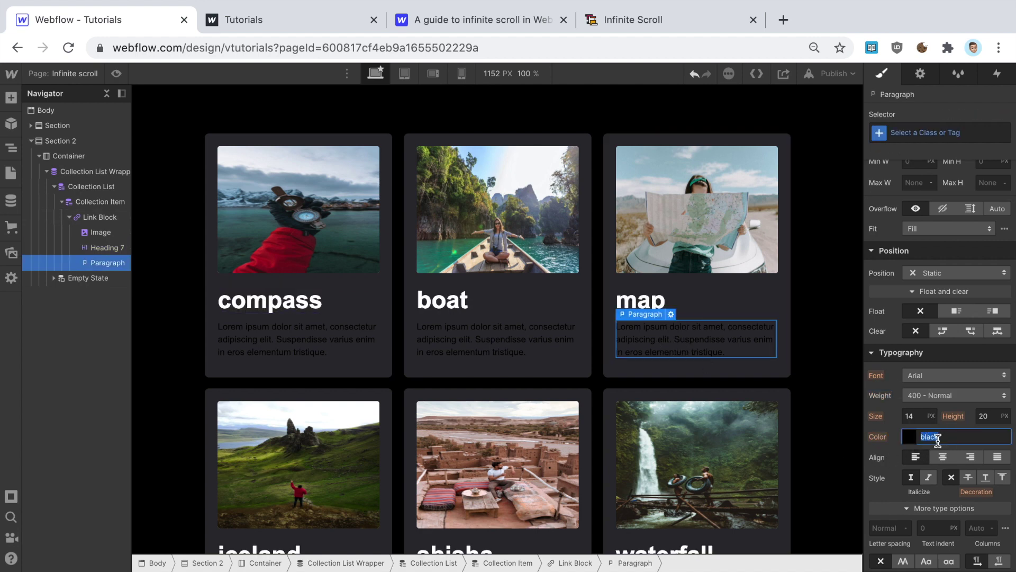
pyautogui.write('white')
pyautogui.press('Return')
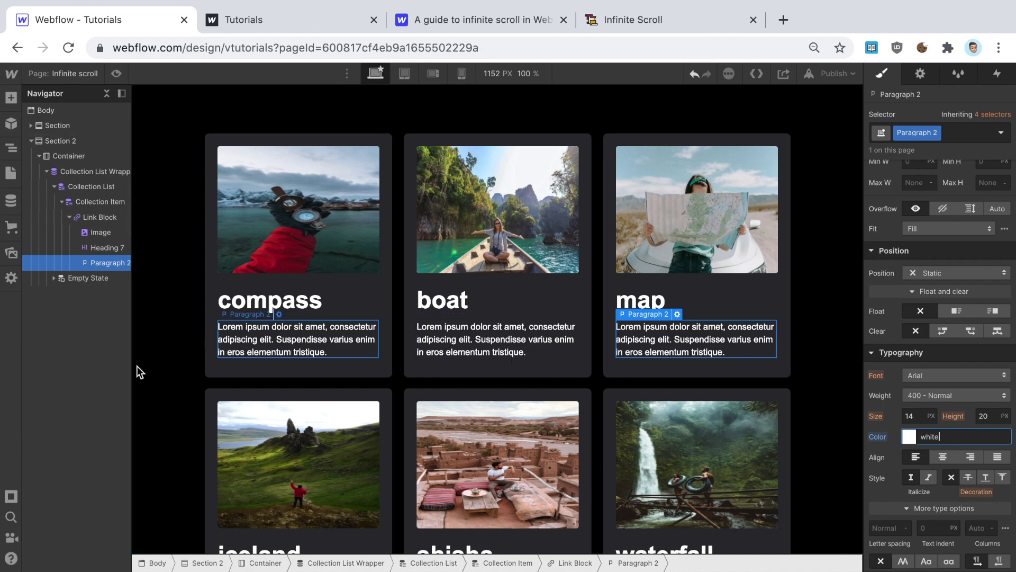
pyautogui.click(173, 357)
pyautogui.scroll(3, 173, 357)
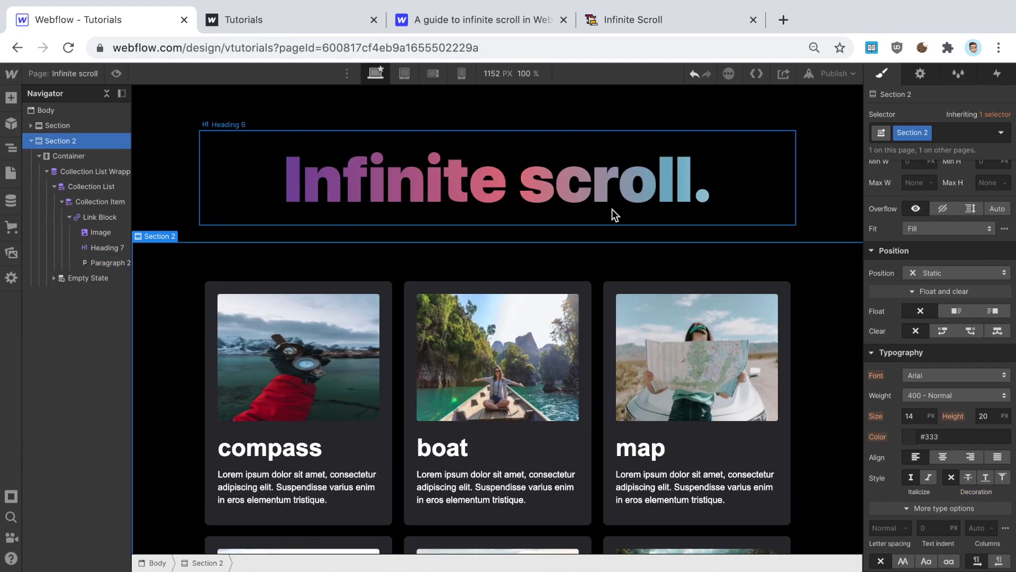
# Step: Turn on Paginate items for the card Collection List, leaving the item limit off
pyautogui.scroll(-18, 612, 209)
pyautogui.scroll(-15, 612, 209)
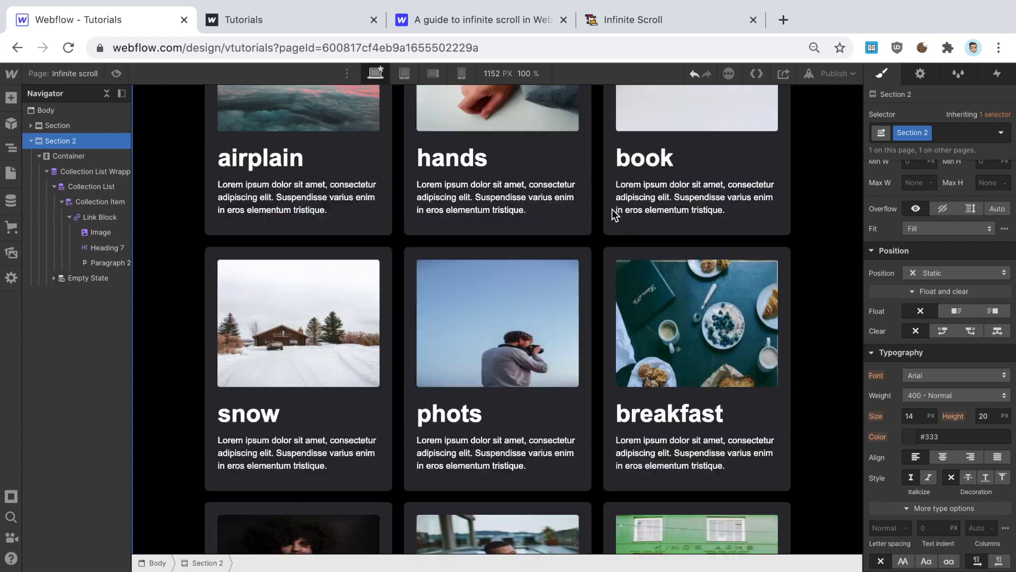
pyautogui.scroll(-3, 570, 455)
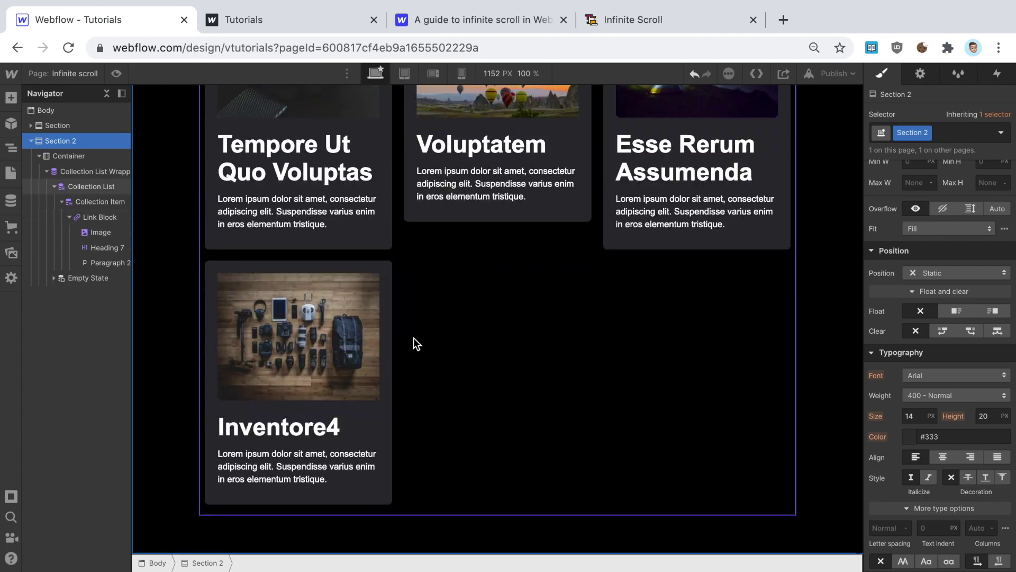
pyautogui.click(516, 319)
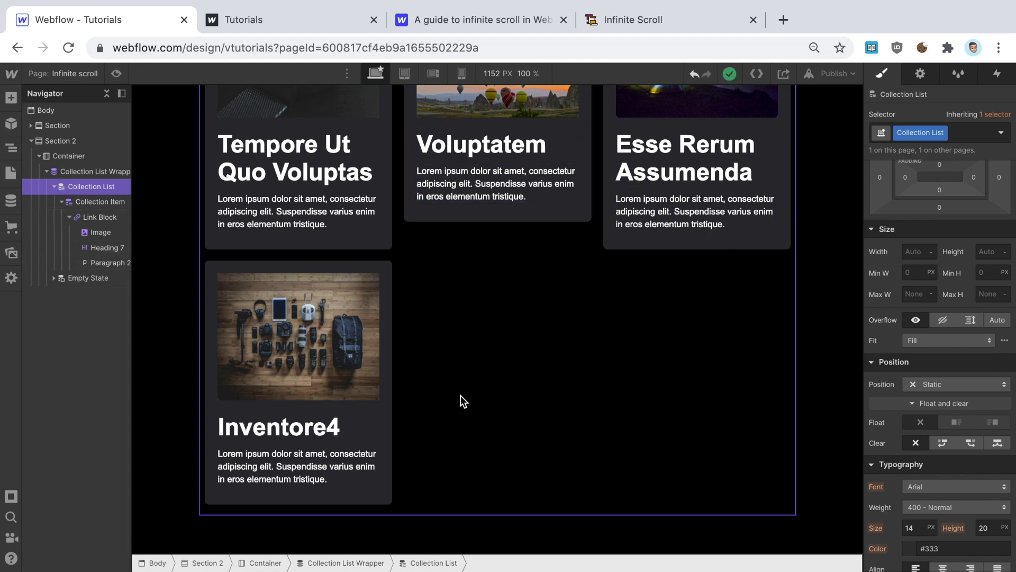
pyautogui.click(915, 76)
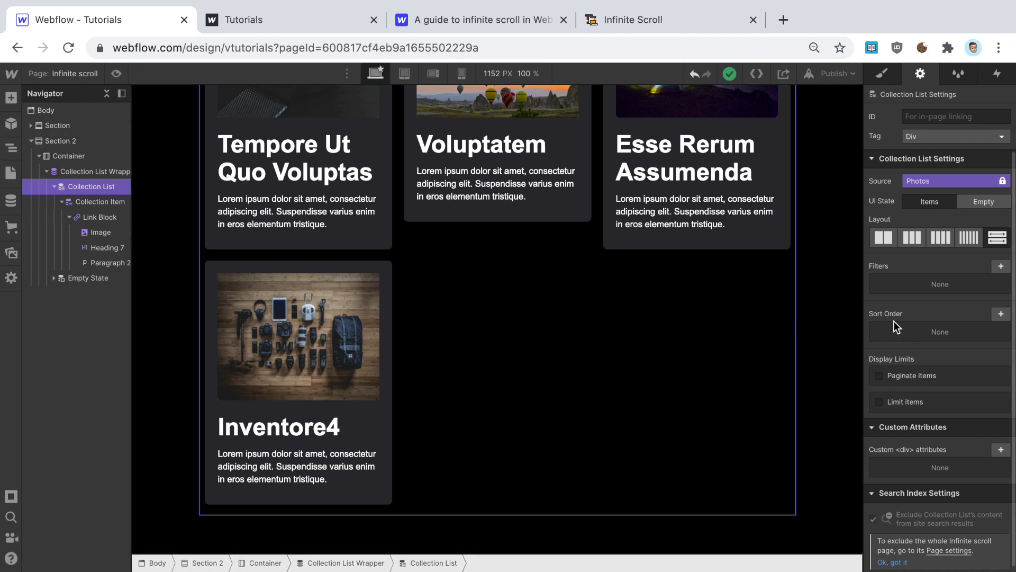
pyautogui.click(904, 401)
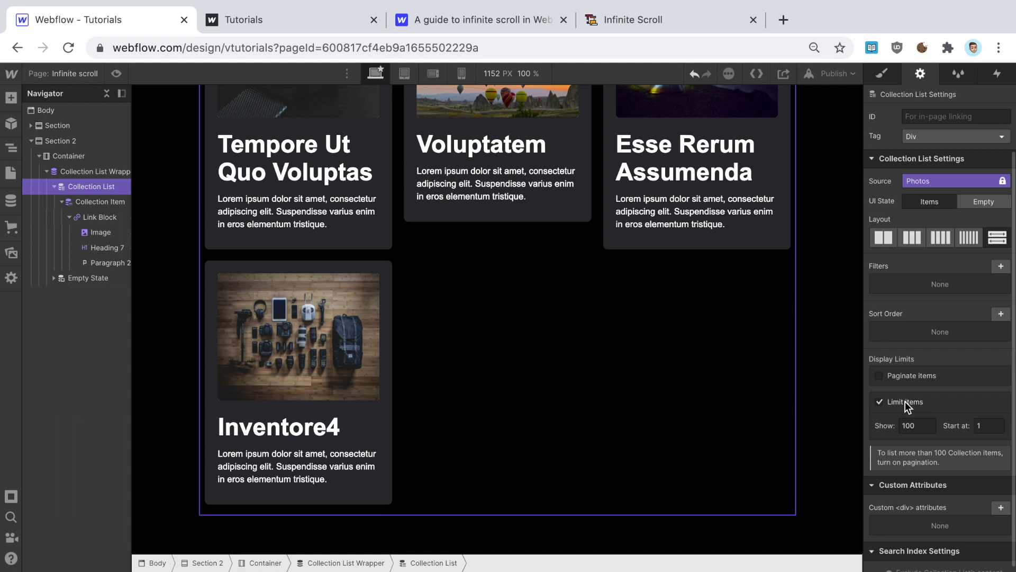
pyautogui.click(910, 400)
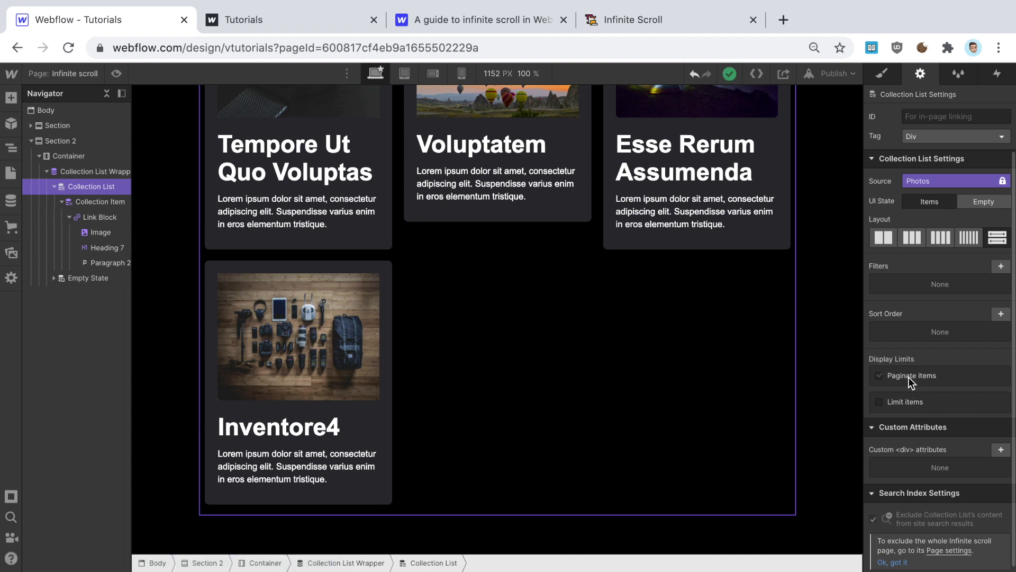
pyautogui.click(909, 377)
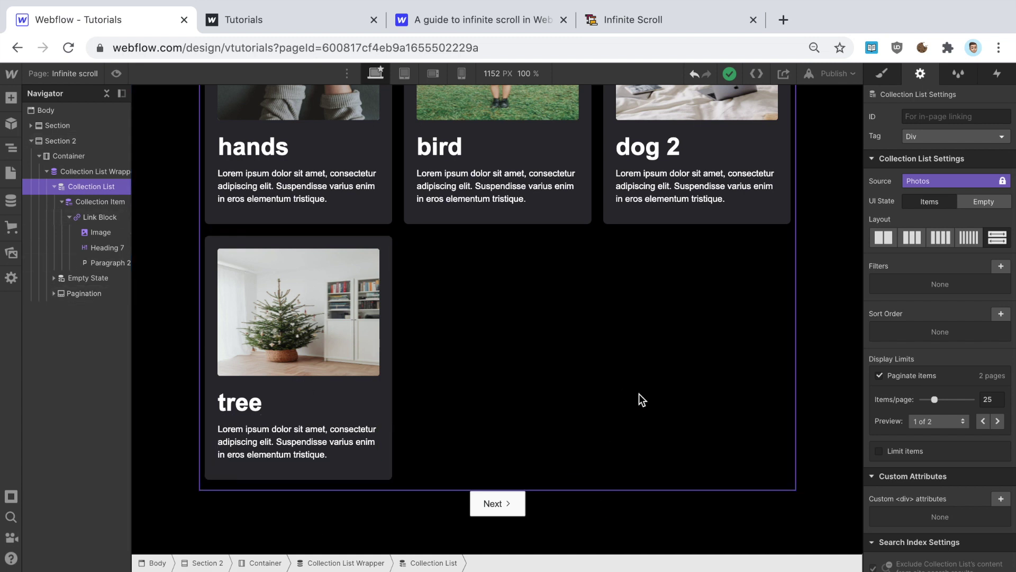
# Step: Set the collection list to 6 items per page and review the grid
pyautogui.click(994, 401)
pyautogui.write('9')
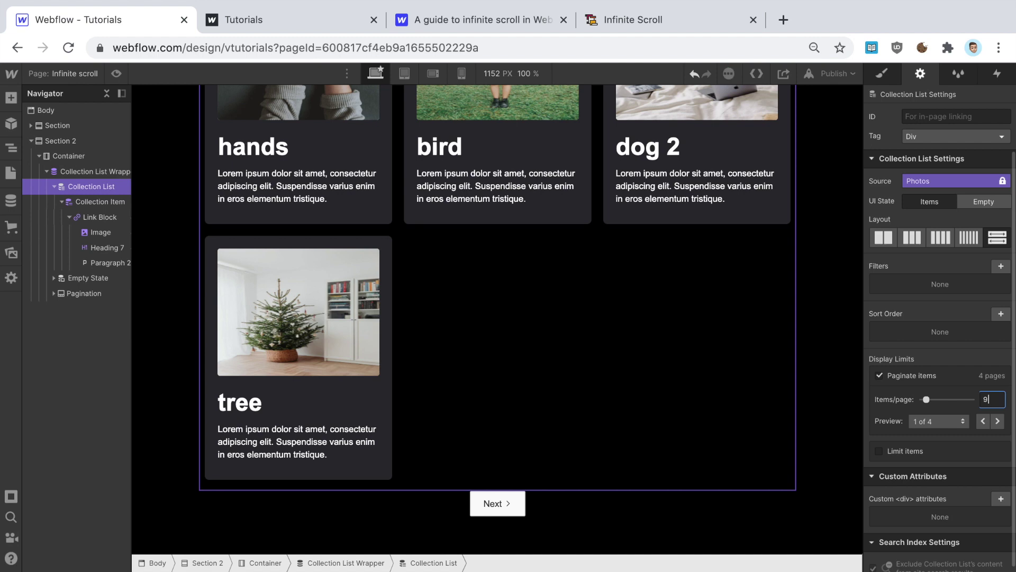
pyautogui.scroll(3, 557, 252)
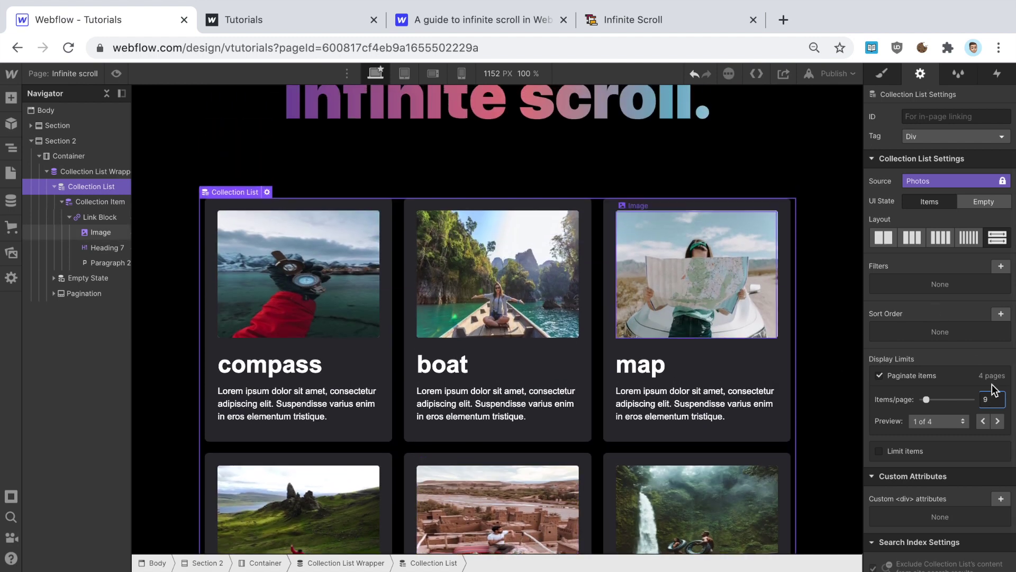
pyautogui.scroll(-2, 776, 379)
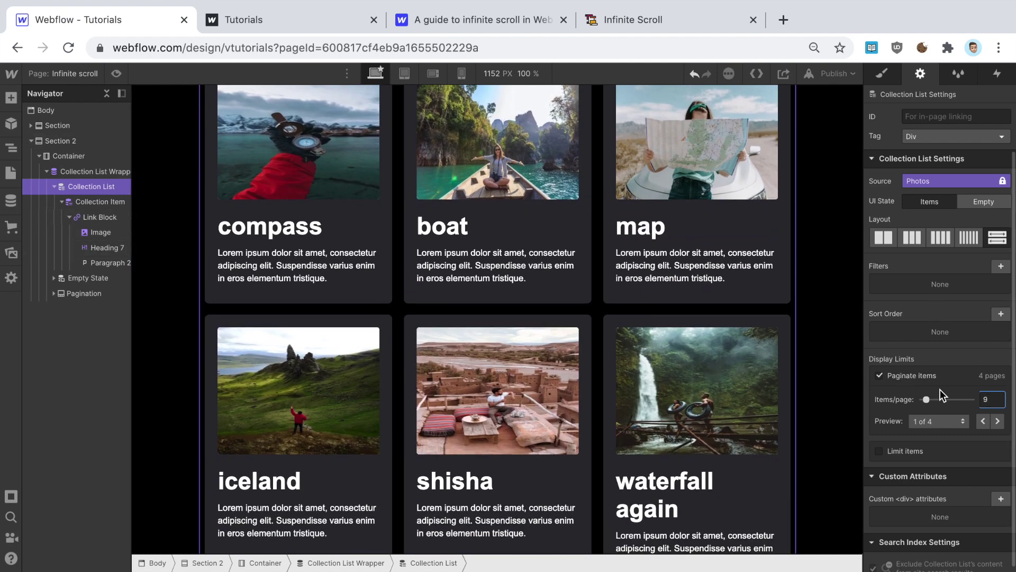
pyautogui.press('BackSpace')
pyautogui.write('6')
pyautogui.scroll(4, 508, 313)
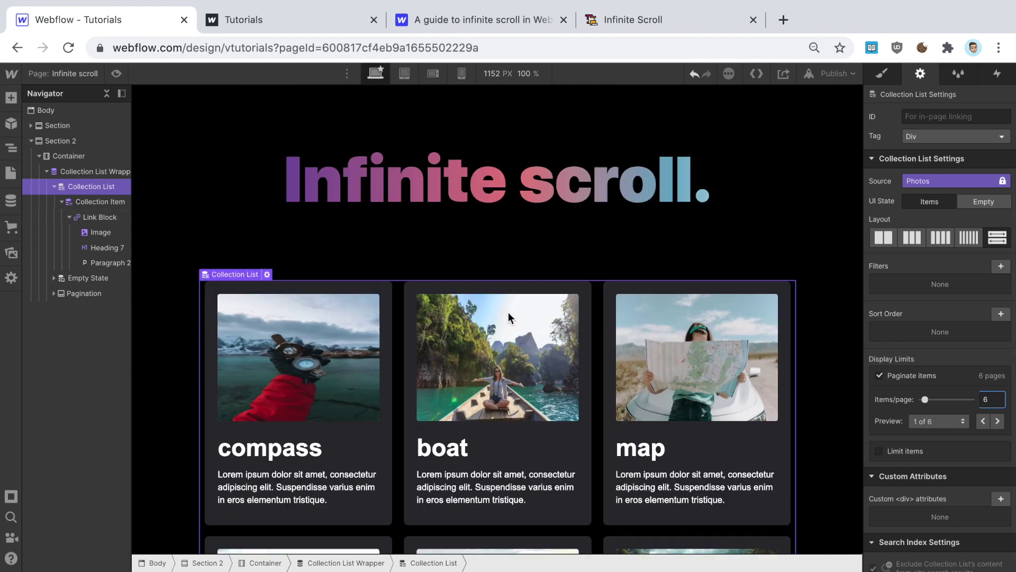
pyautogui.scroll(-6, 509, 312)
pyautogui.scroll(4, 508, 315)
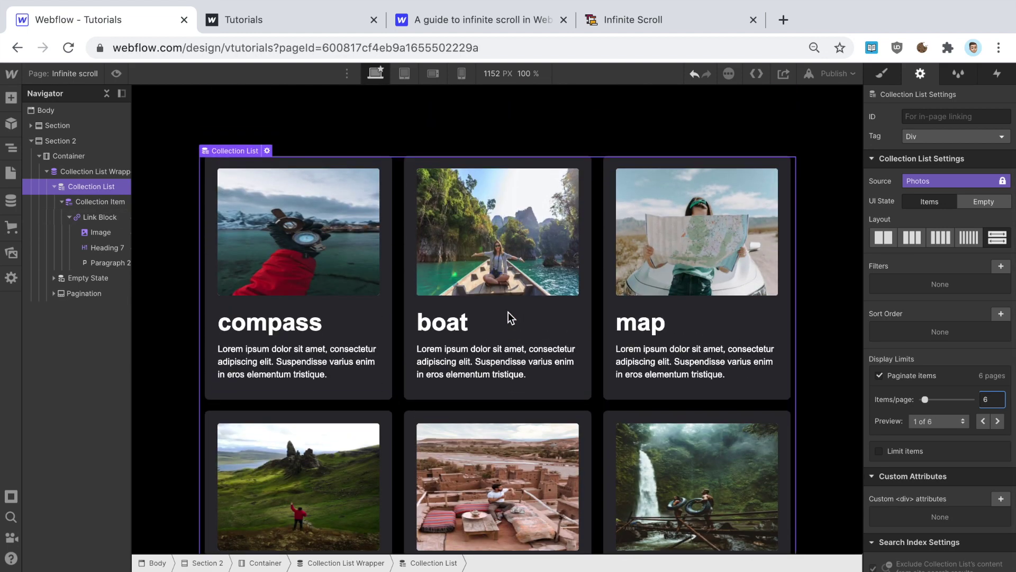
pyautogui.scroll(-2, 509, 315)
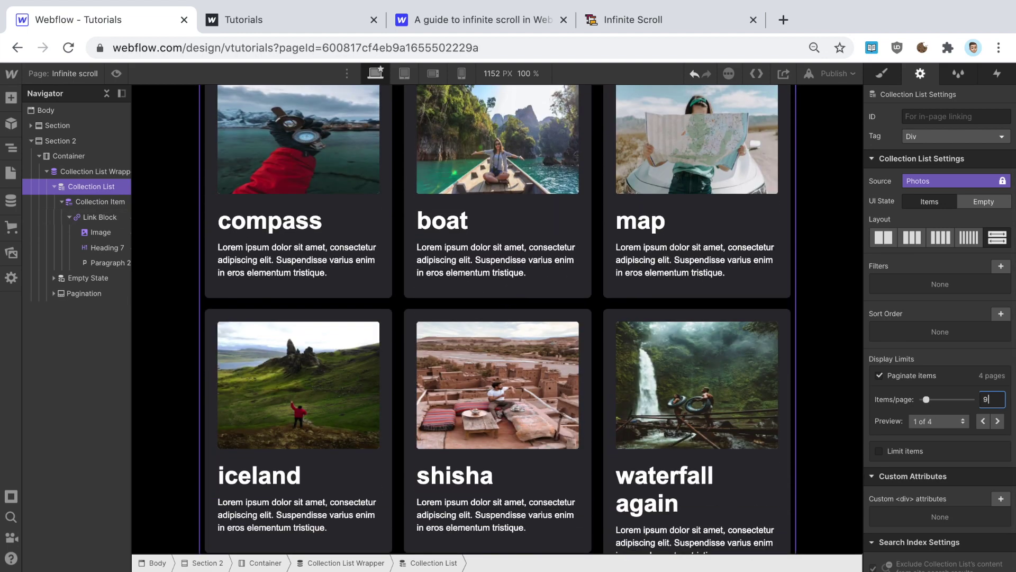
pyautogui.scroll(-6, 411, 309)
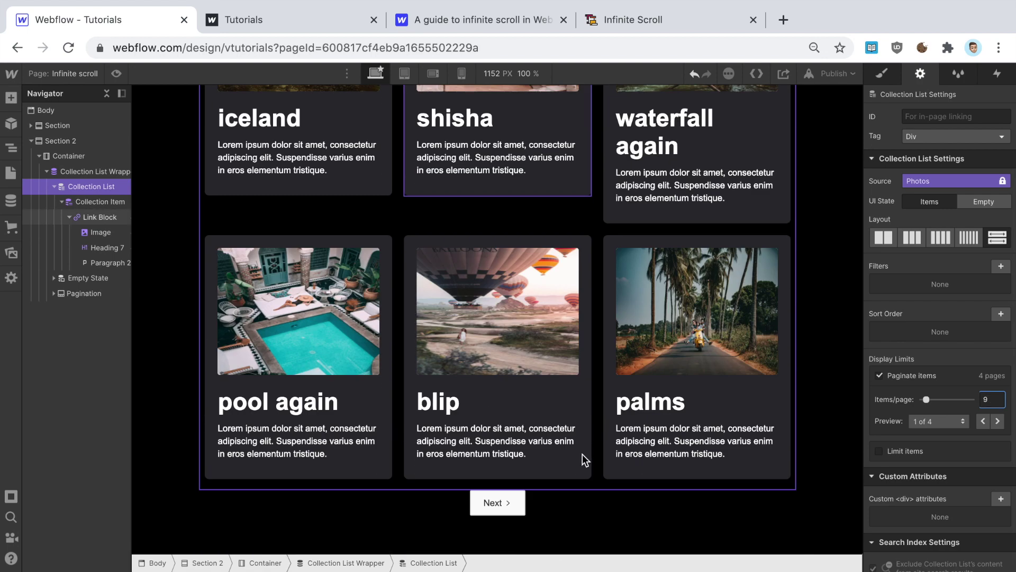
pyautogui.scroll(7, 567, 288)
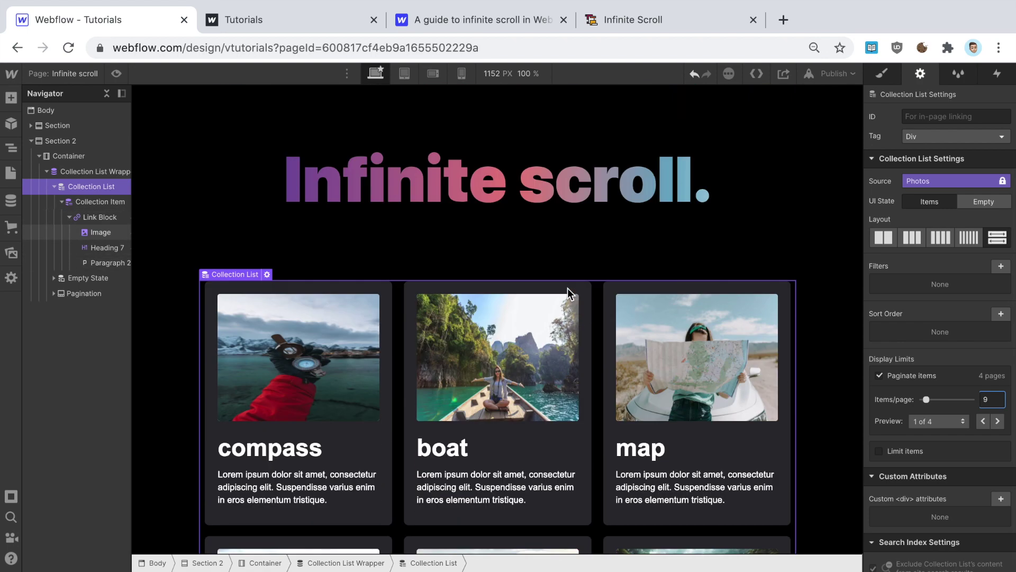
pyautogui.scroll(-8, 567, 288)
pyautogui.scroll(1, 568, 288)
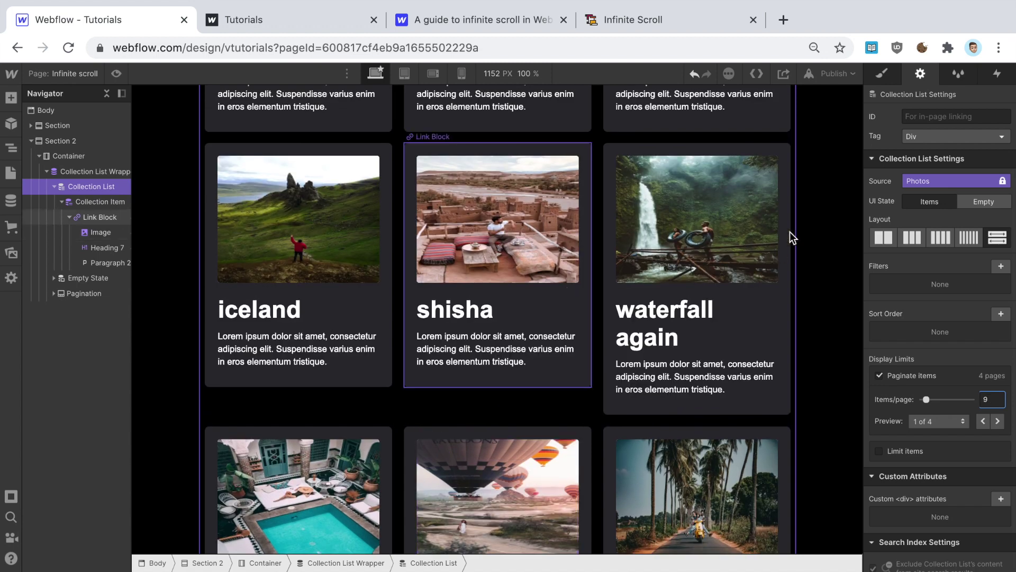
# Step: Reduce the Heading 7 card title font size to 35 px so titles fit one line
pyautogui.click(650, 339)
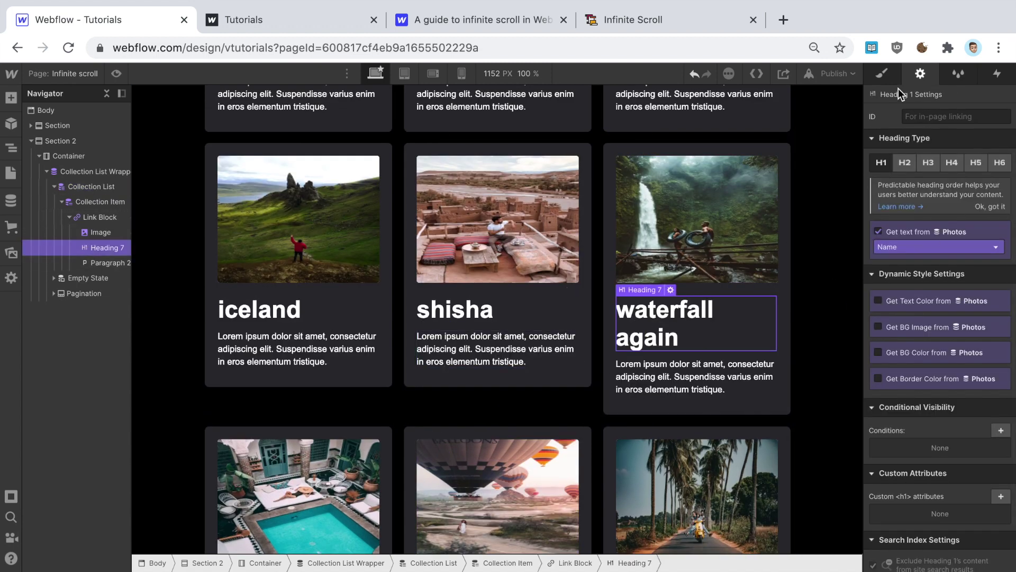
pyautogui.click(882, 74)
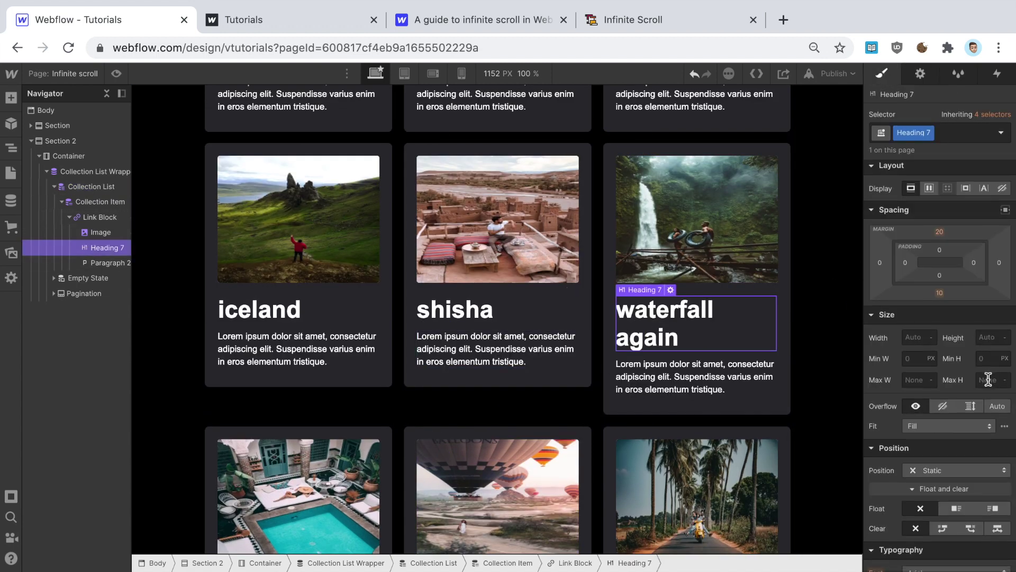
pyautogui.scroll(-6, 988, 378)
pyautogui.click(915, 276)
pyautogui.press('Down')
pyautogui.press('Down')
pyautogui.press('Down')
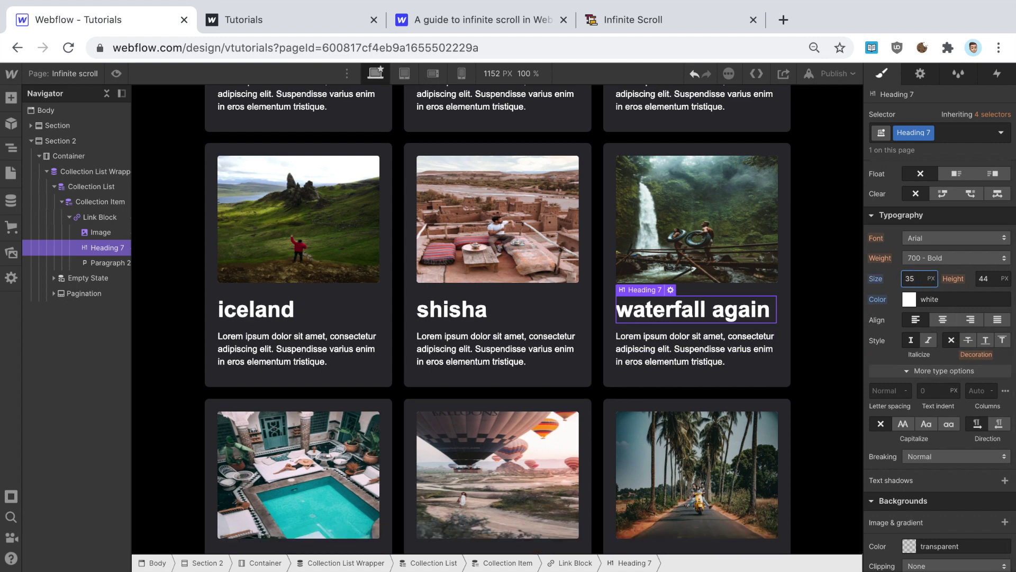
pyautogui.click(568, 358)
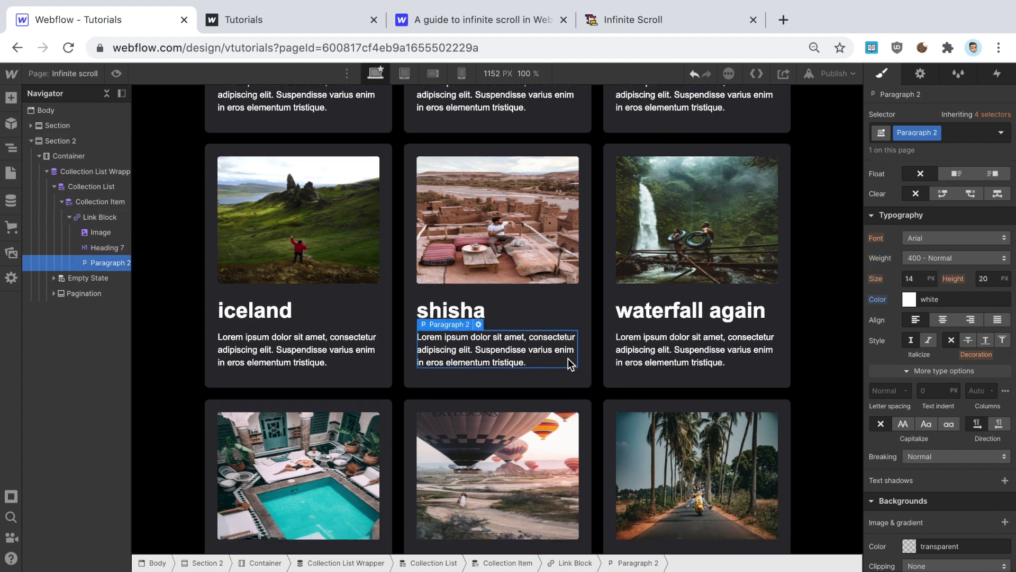
pyautogui.scroll(7, 567, 358)
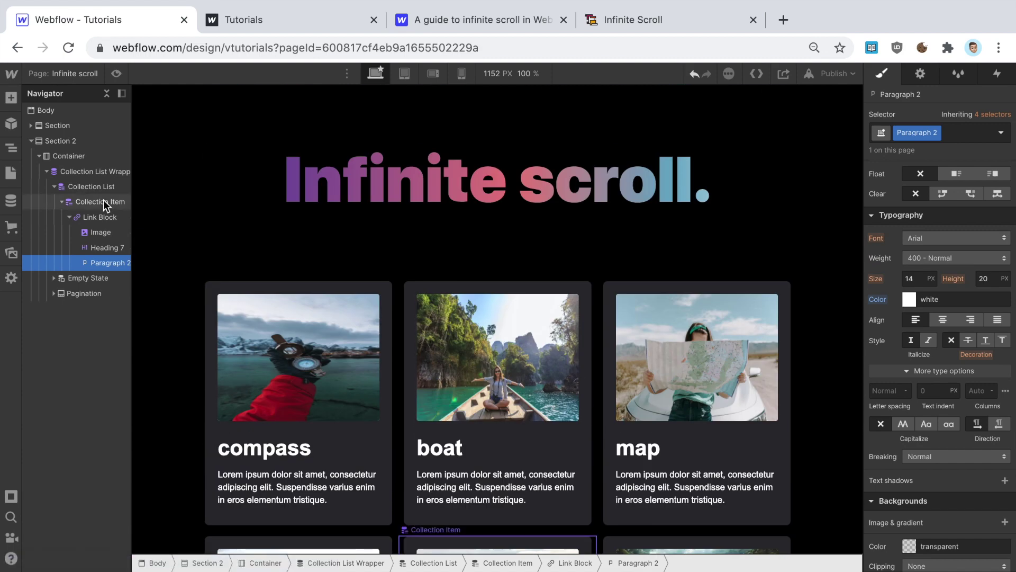
pyautogui.scroll(-4, 440, 230)
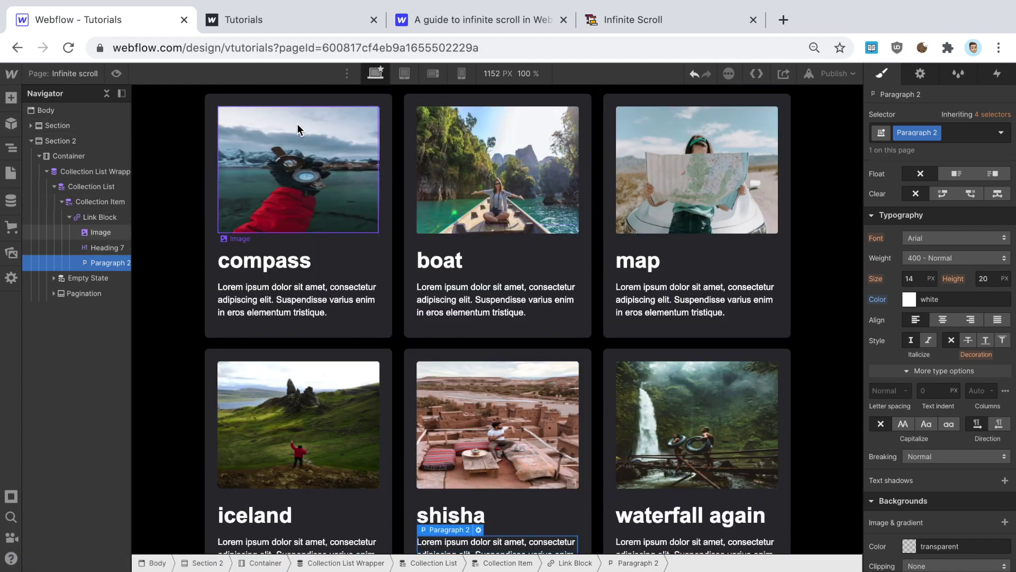
pyautogui.scroll(-2, 369, 248)
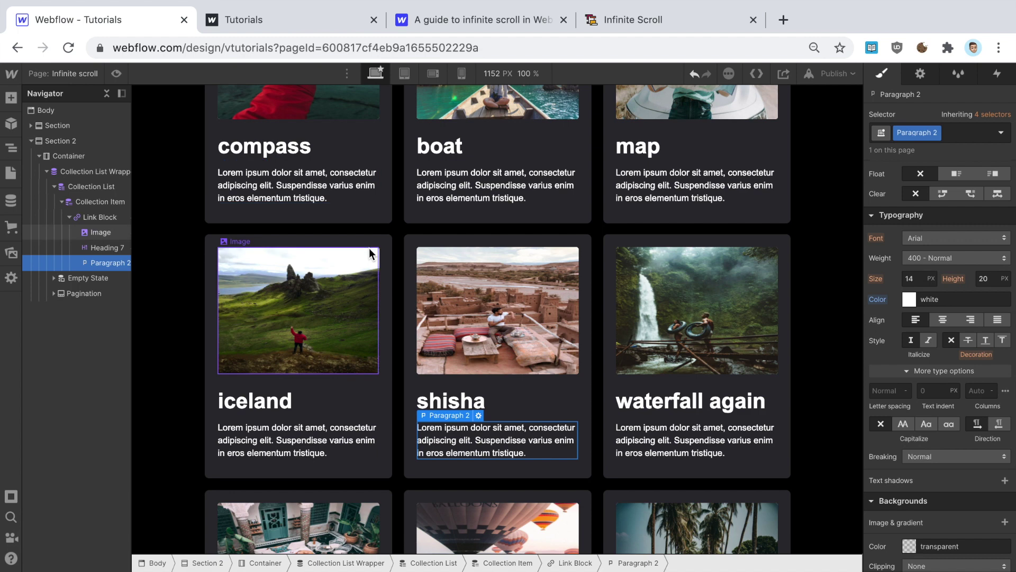
# Step: Copy the guide's Start-to-End Infinite Scroll code block and return to the Webflow project
pyautogui.click(471, 19)
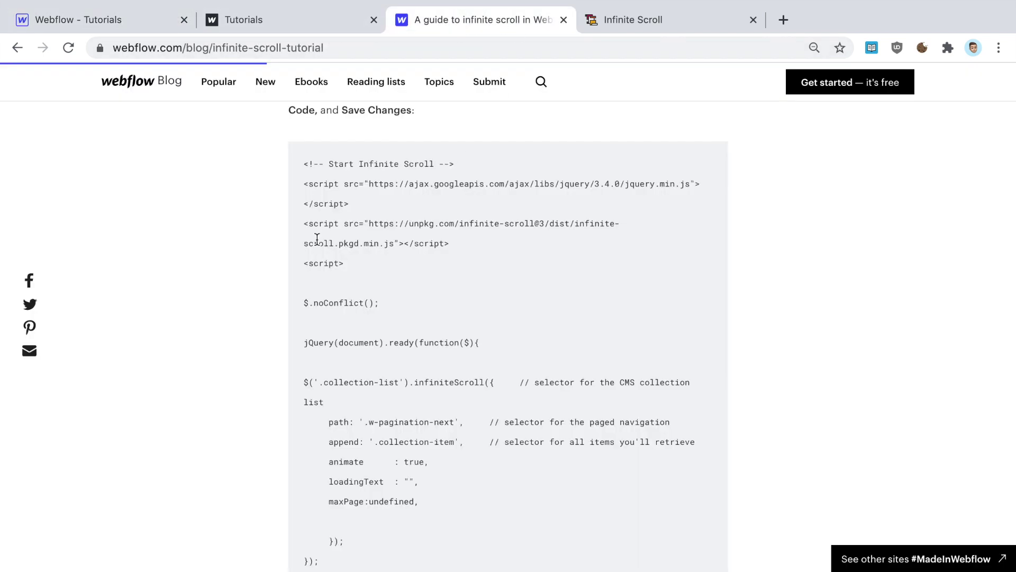
pyautogui.moveTo(300, 164); pyautogui.dragTo(533, 398)
pyautogui.scroll(-4, 545, 323)
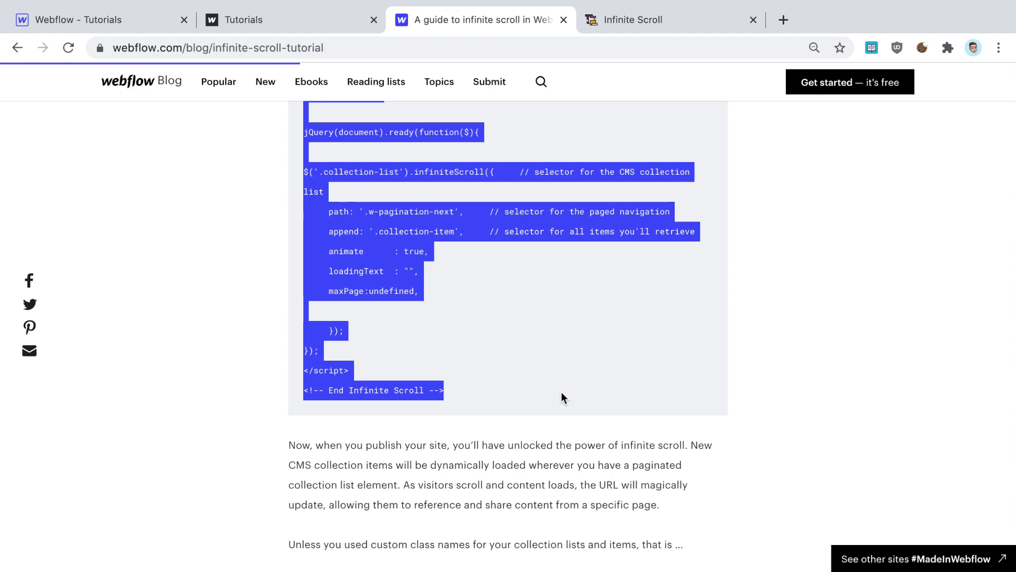
pyautogui.scroll(3, 570, 379)
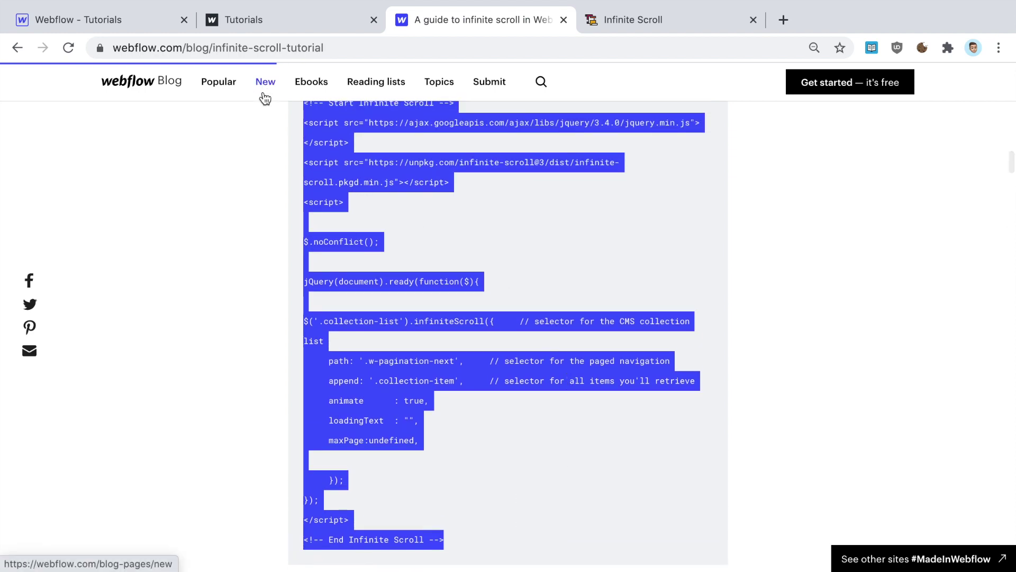
pyautogui.click(151, 16)
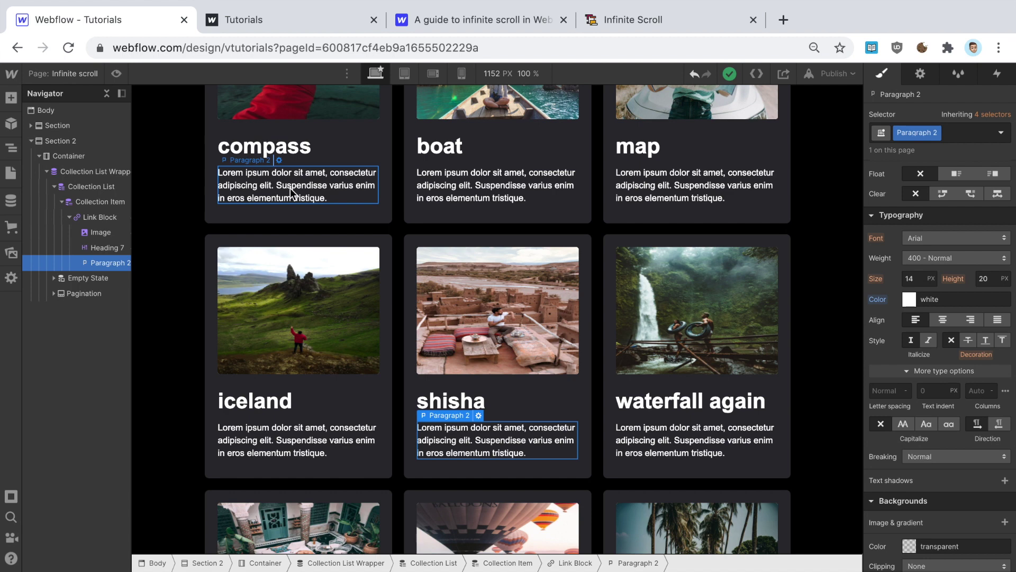
# Step: Replace the Infinite scroll page's head custom code with the pasted infinite scroll script
pyautogui.click(11, 74)
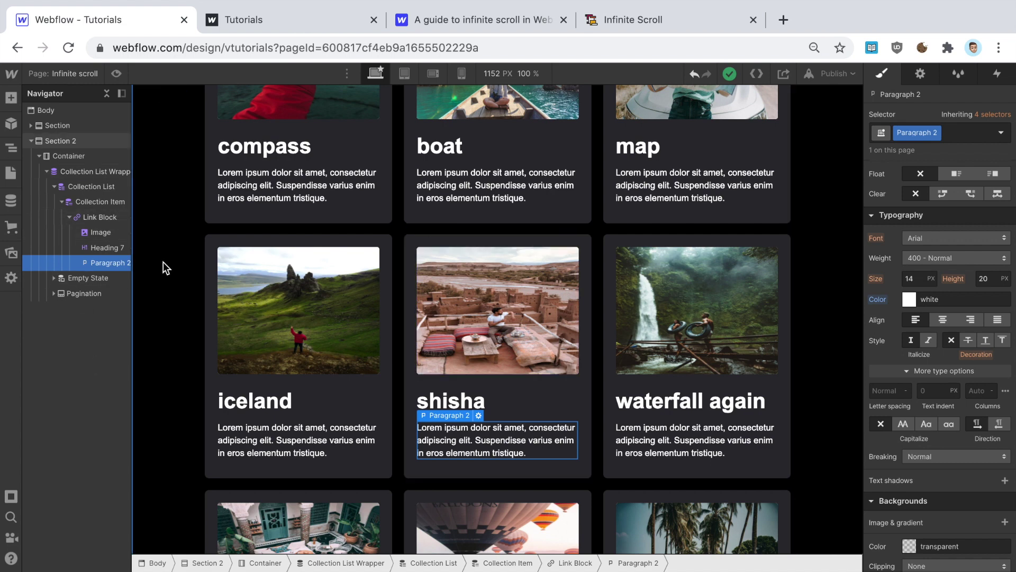
pyautogui.click(11, 172)
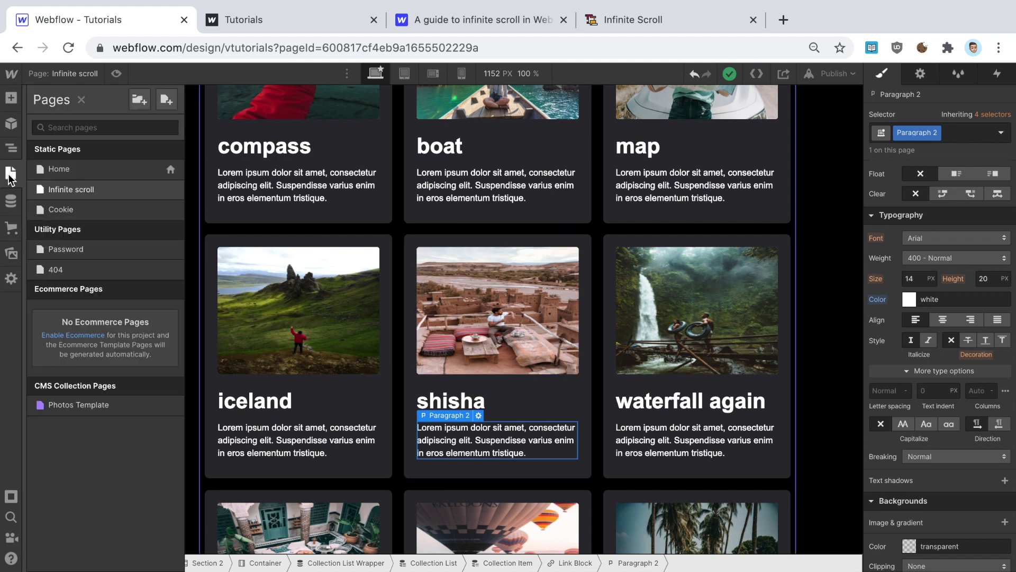
pyautogui.click(171, 189)
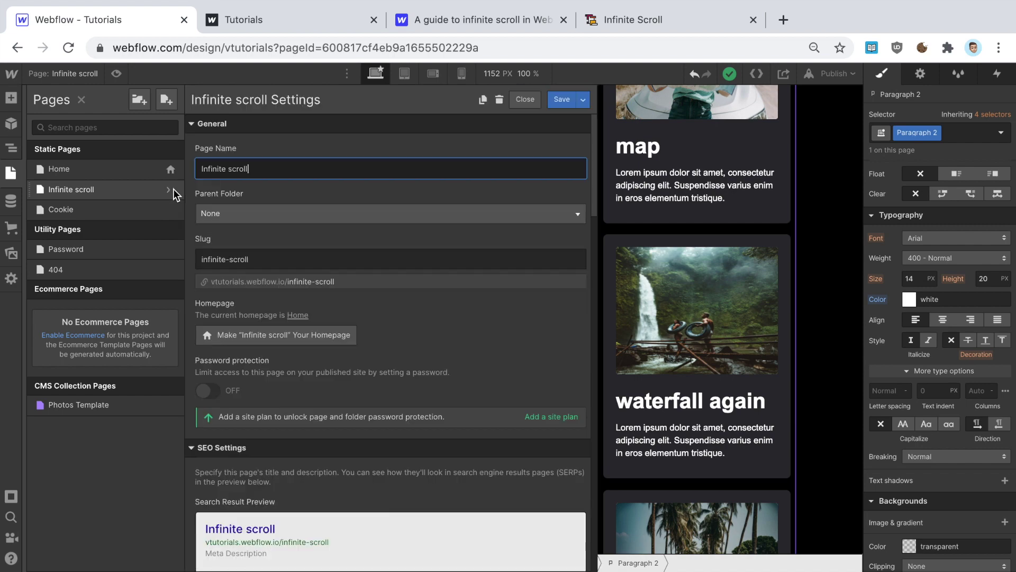
pyautogui.scroll(-15, 465, 262)
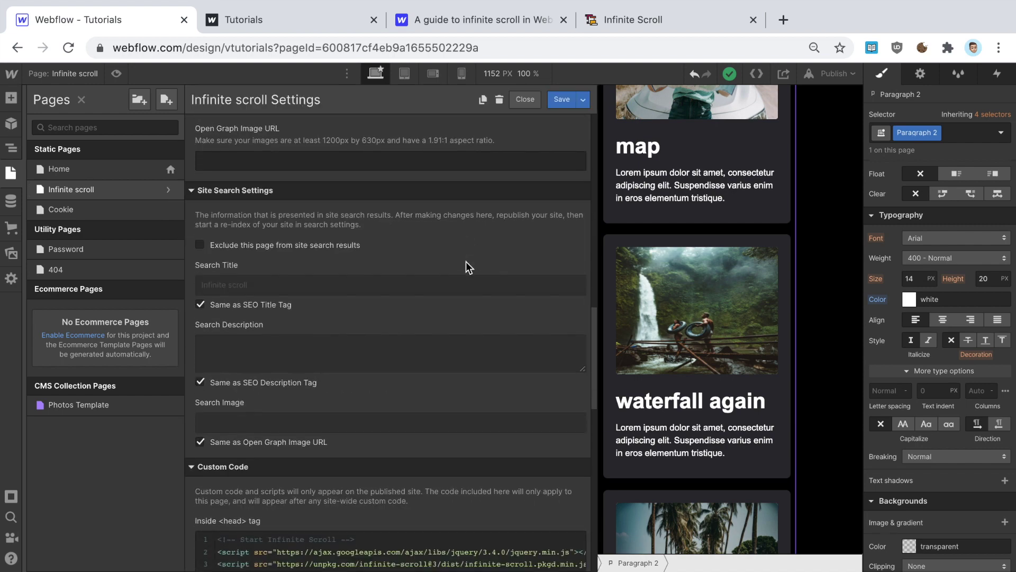
pyautogui.scroll(-5, 466, 262)
pyautogui.scroll(-3, 466, 262)
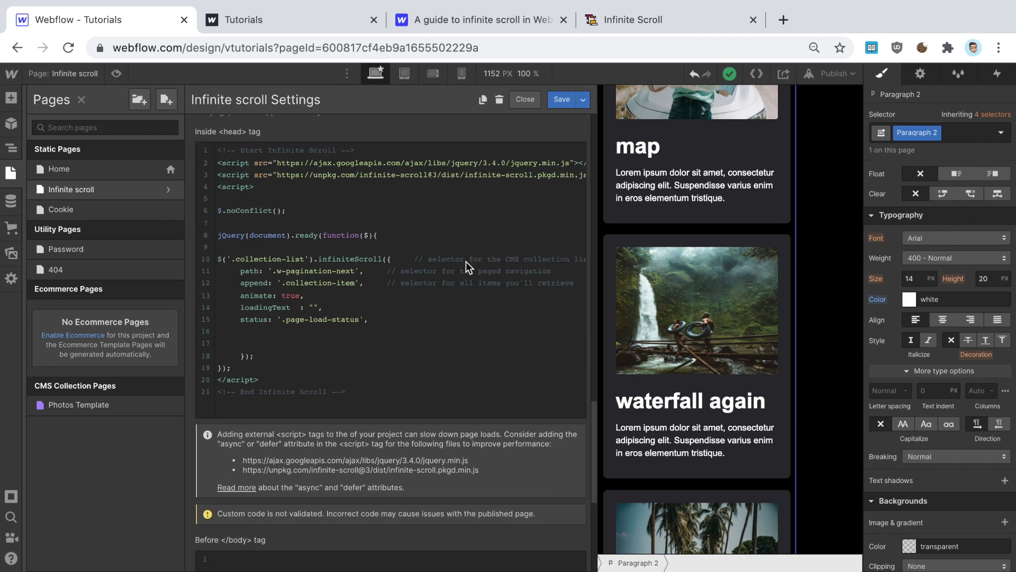
pyautogui.click(419, 268)
pyautogui.hotkey('ctrl', 'a')
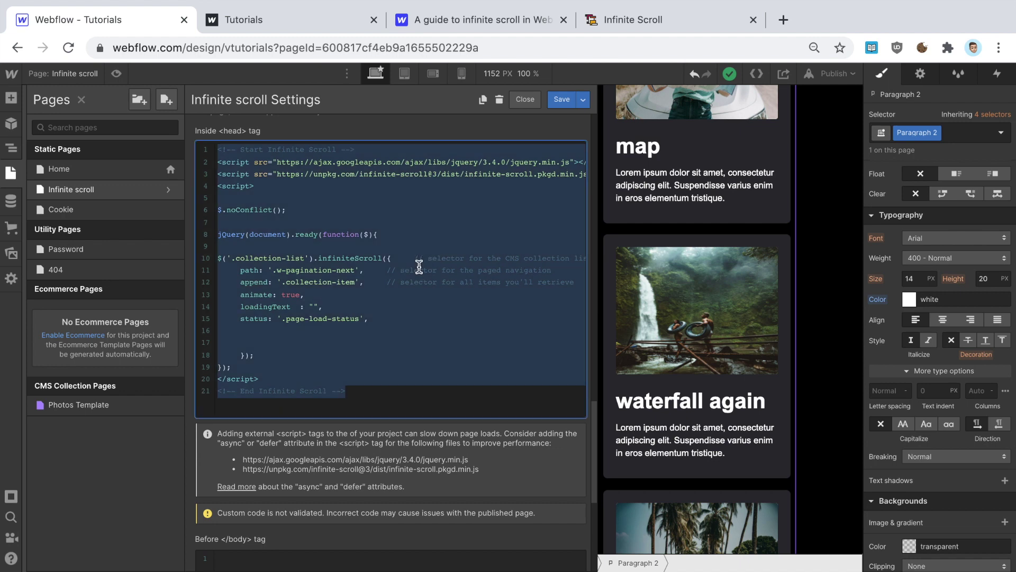
pyautogui.press('BackSpace')
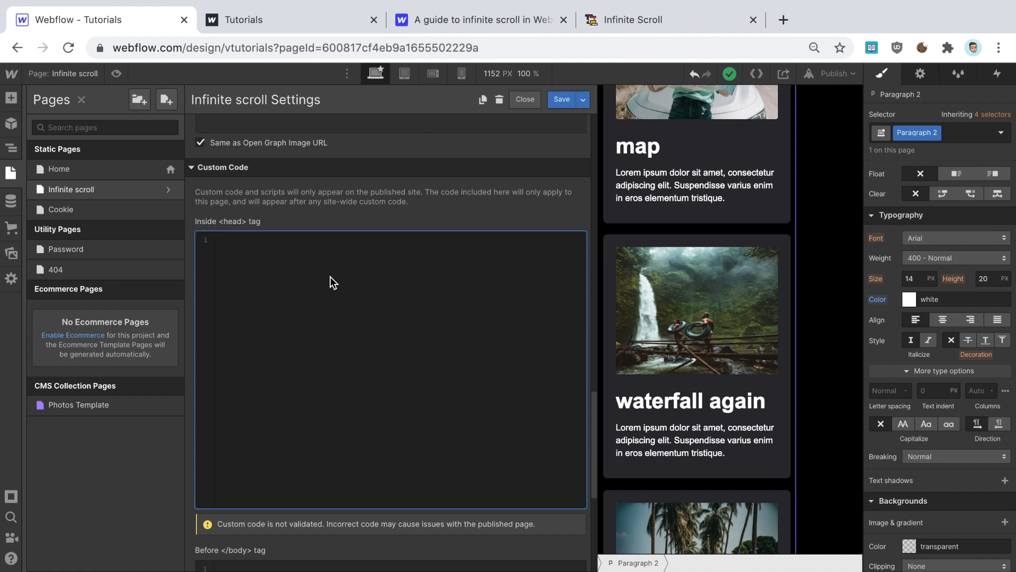
pyautogui.hotkey('ctrl', 'v')
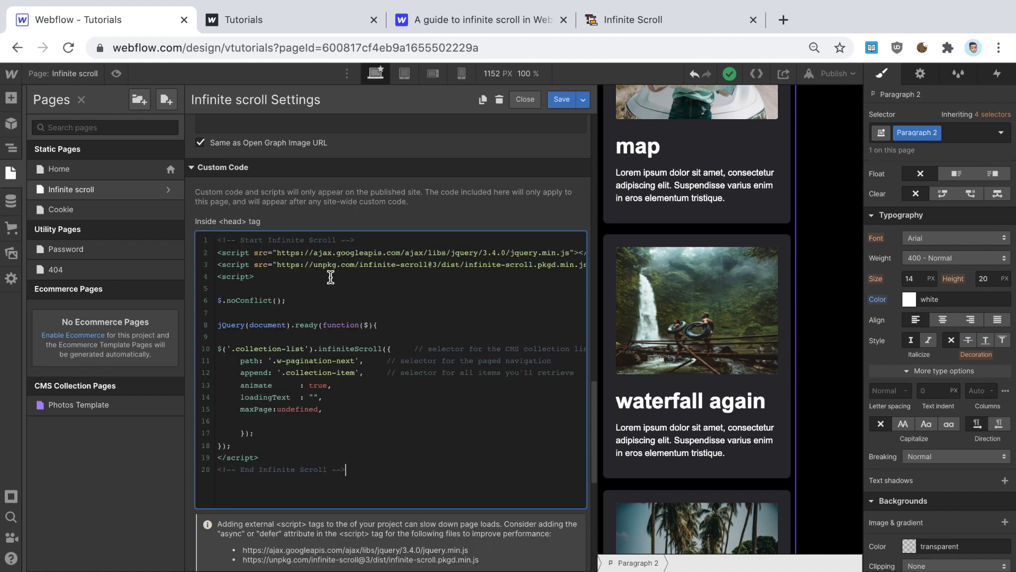
# Step: Check the script's append and path selectors against the guide
pyautogui.click(456, 18)
pyautogui.scroll(4, 357, 211)
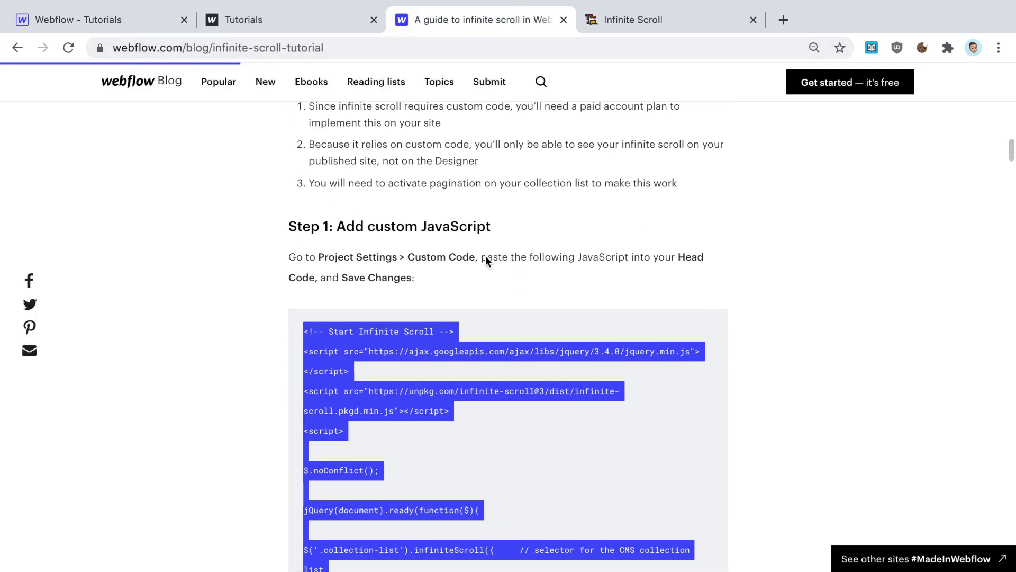
pyautogui.click(154, 25)
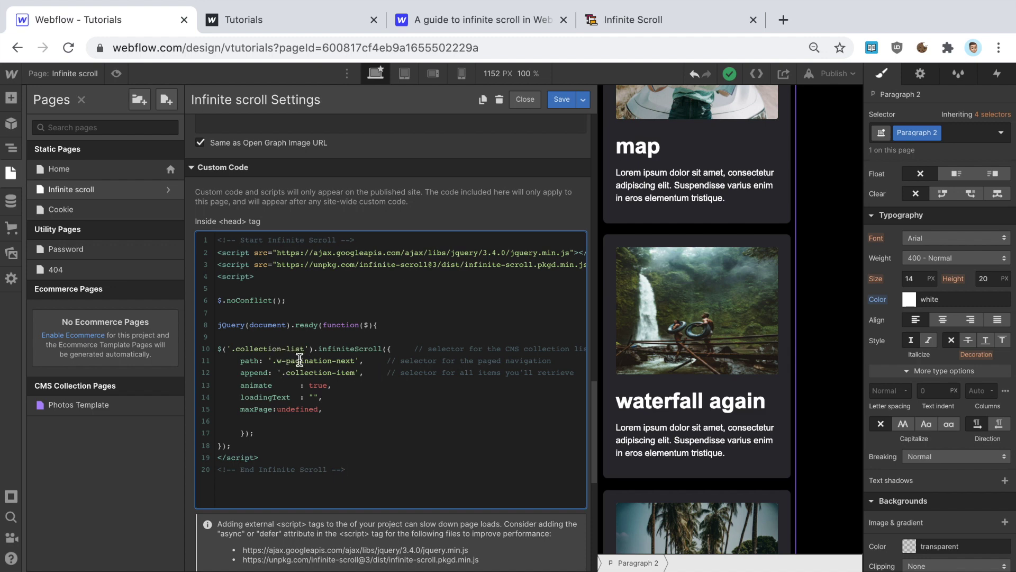
pyautogui.click(318, 372)
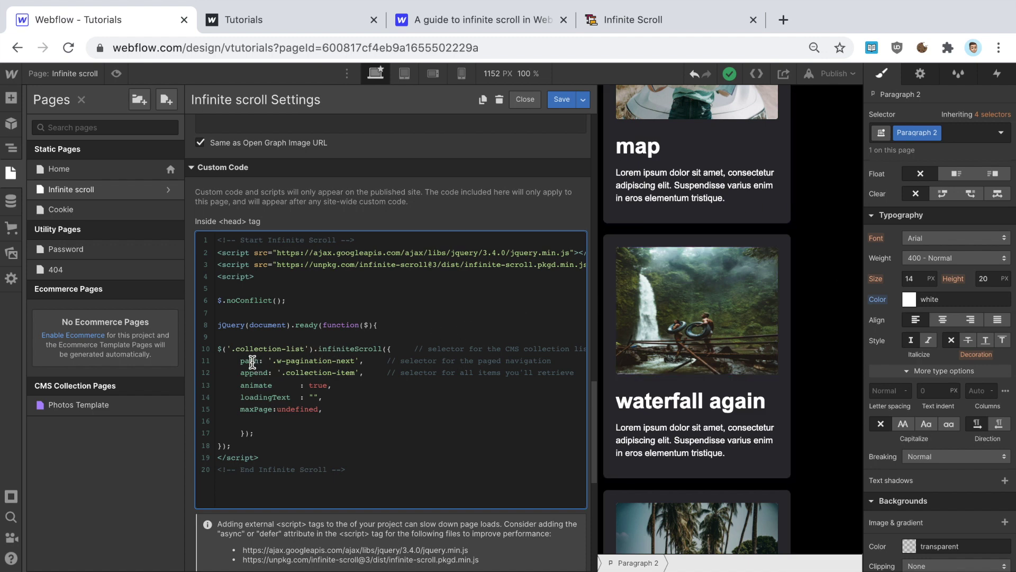
pyautogui.click(250, 361)
pyautogui.doubleClick(307, 362)
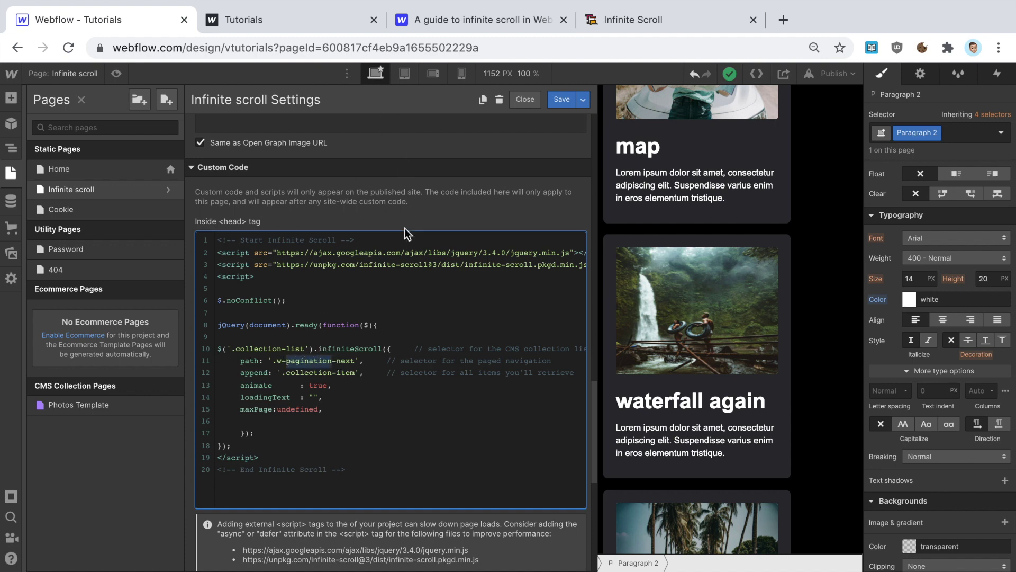
pyautogui.scroll(-5, 842, 335)
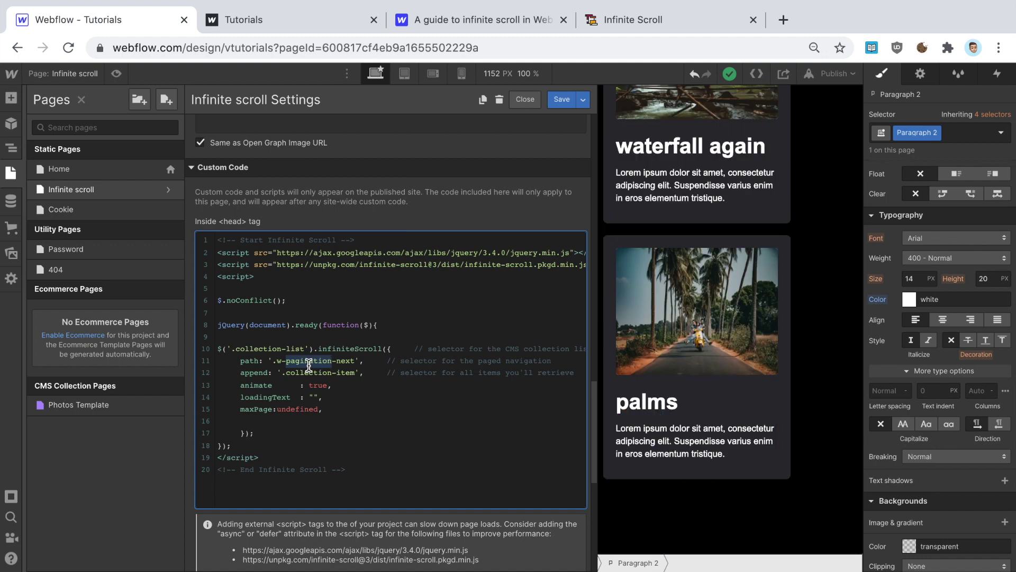
pyautogui.click(284, 362)
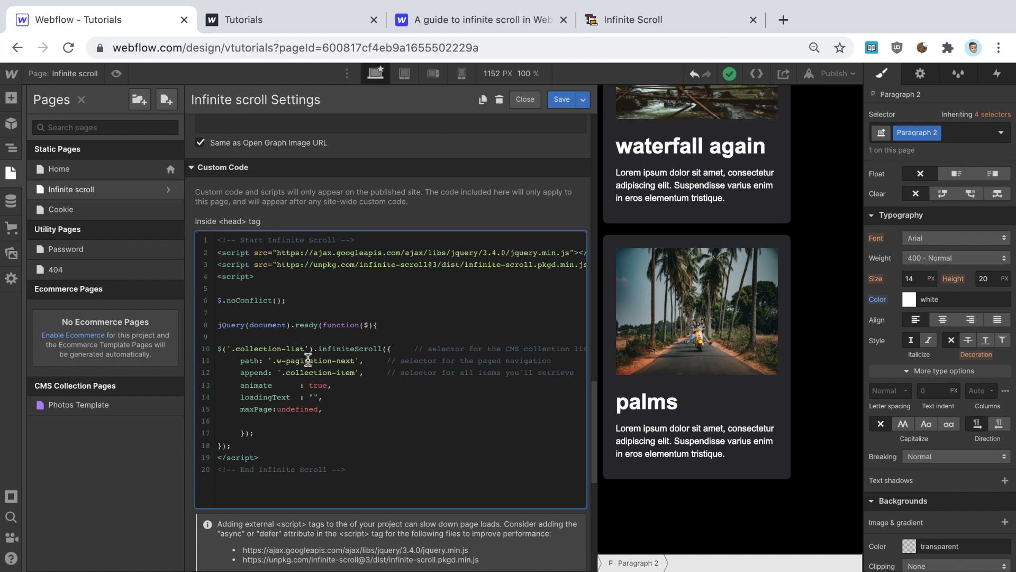
# Step: Save the page settings and rename the Collection Item class to 'my collection item'
pyautogui.click(561, 100)
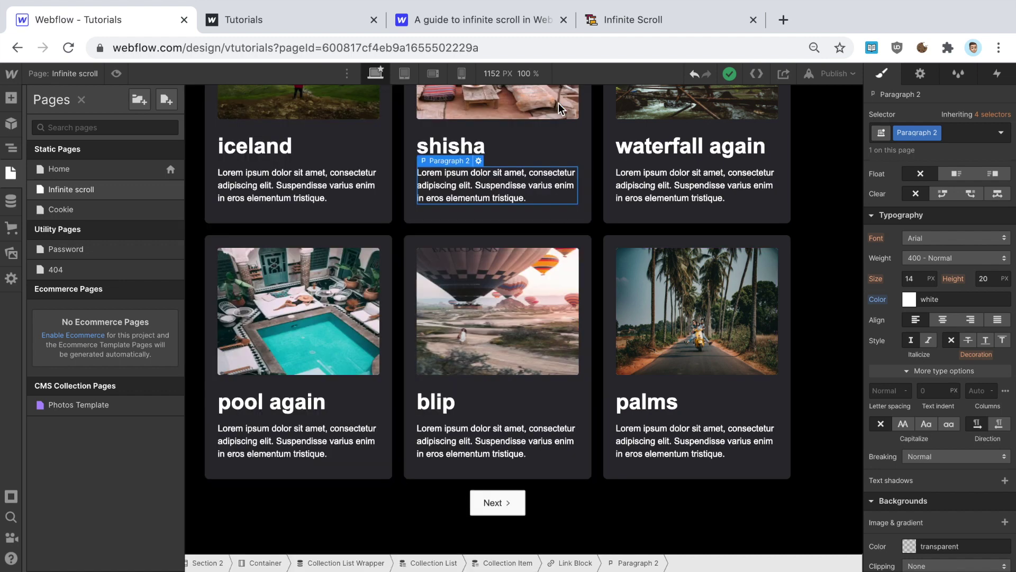
pyautogui.press('z')
pyautogui.click(86, 217)
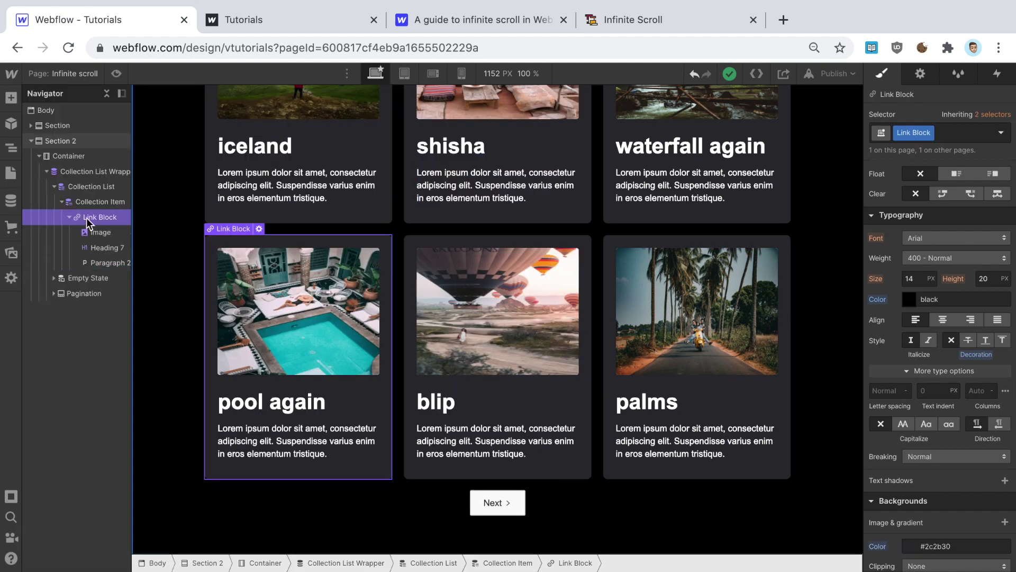
pyautogui.click(94, 201)
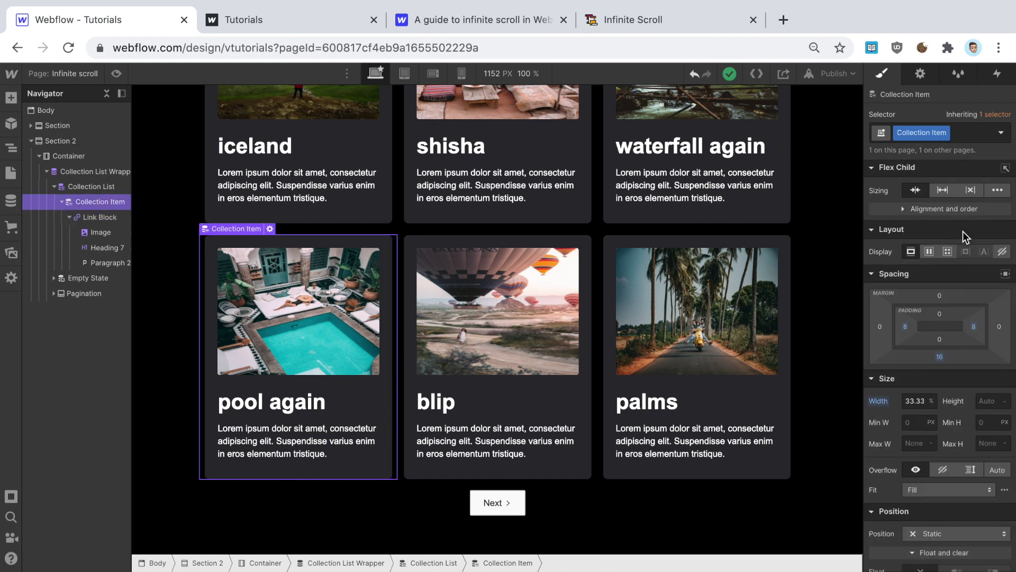
pyautogui.click(946, 133)
pyautogui.click(942, 148)
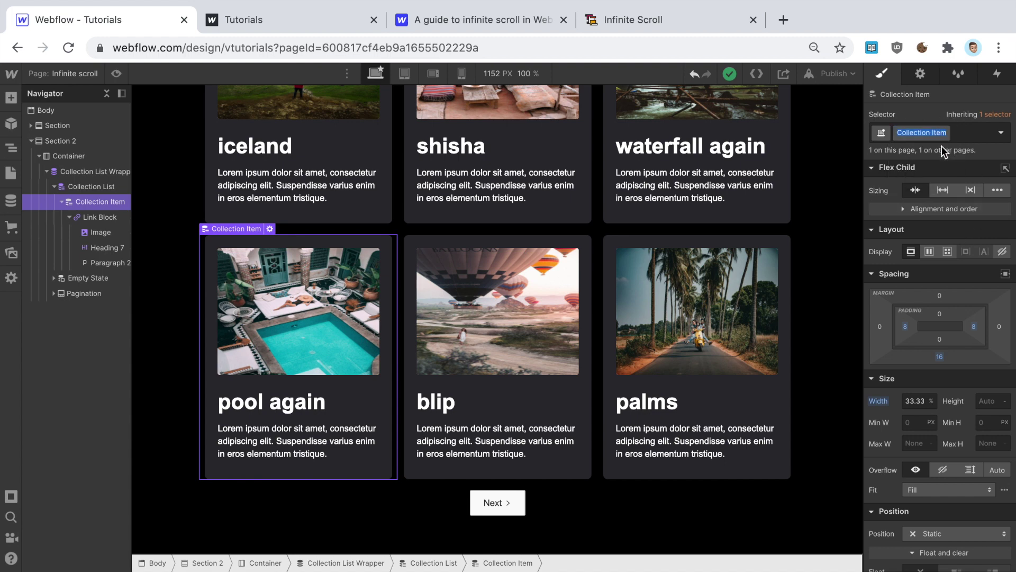
pyautogui.write('my collection item')
pyautogui.press('Return')
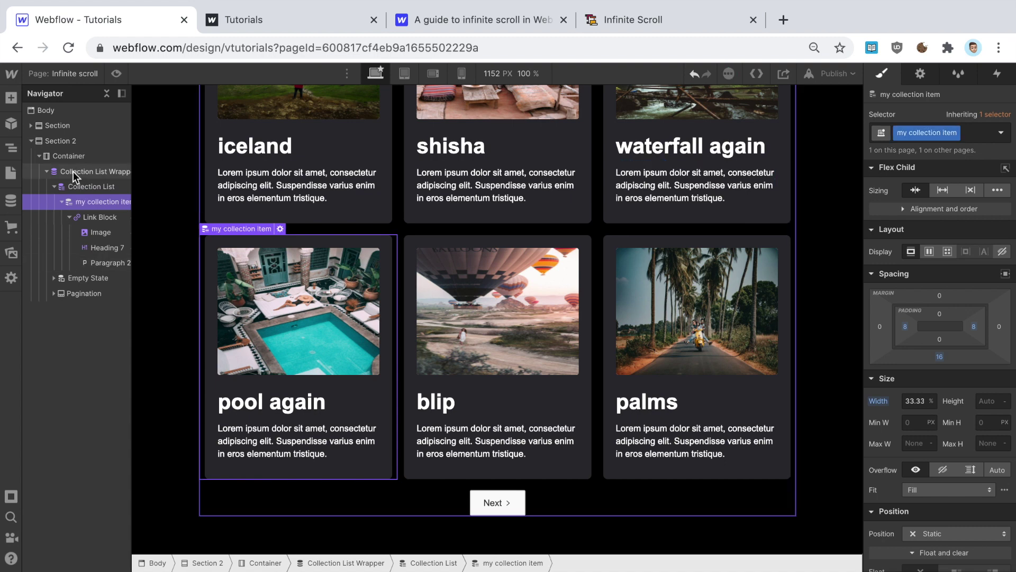
# Step: Reopen the Infinite scroll page's settings at its custom code
pyautogui.click(12, 175)
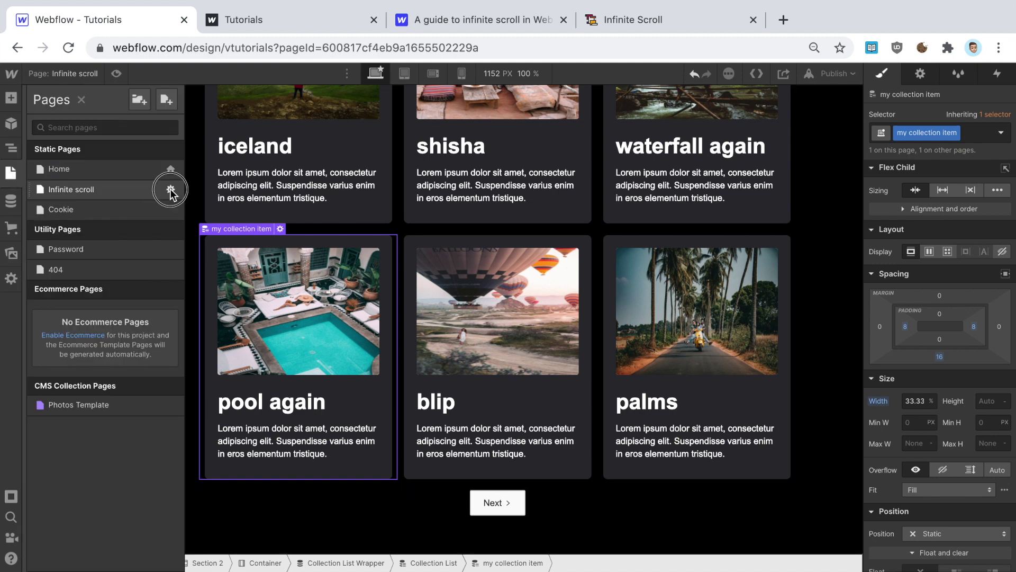
pyautogui.click(170, 190)
pyautogui.scroll(-15, 347, 389)
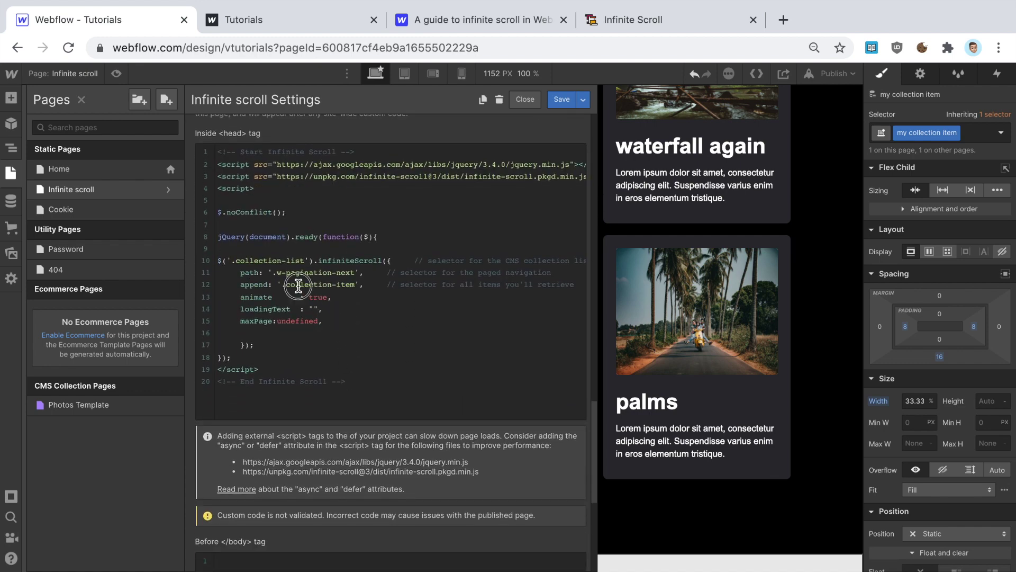
# Step: Change the append selector to '.my-collection-item' and save the page settings
pyautogui.click(301, 285)
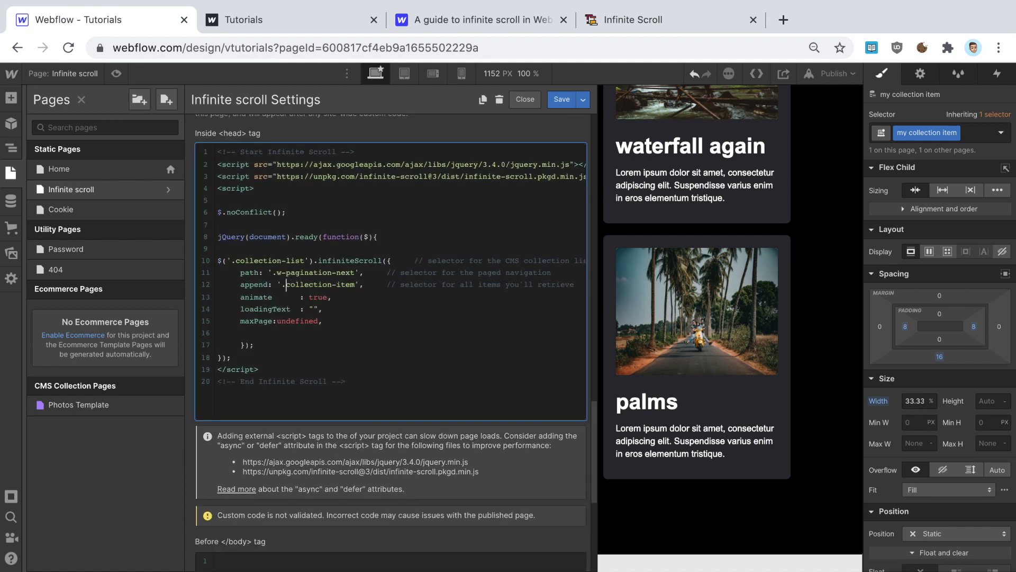
pyautogui.write('my')
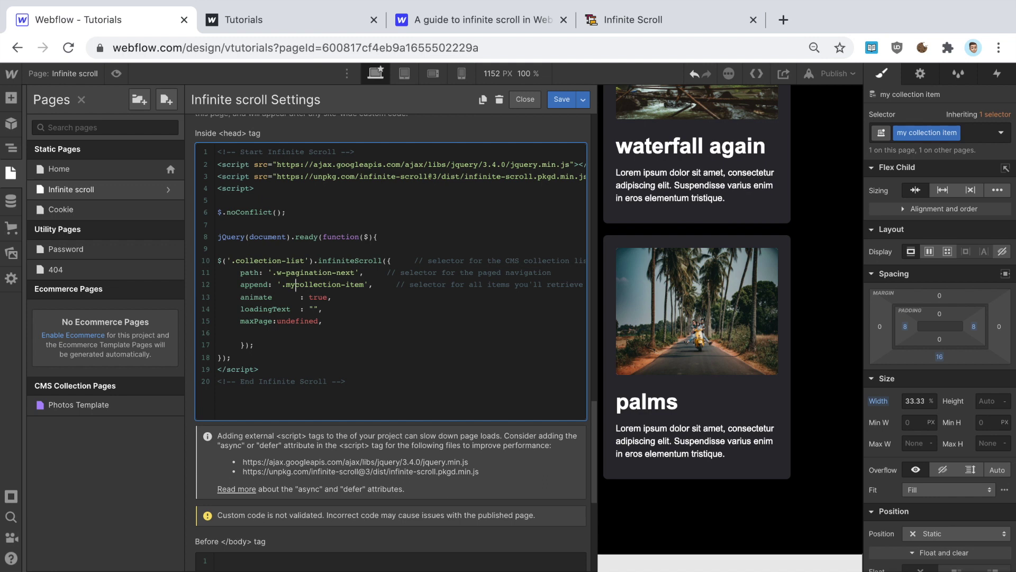
pyautogui.write('-')
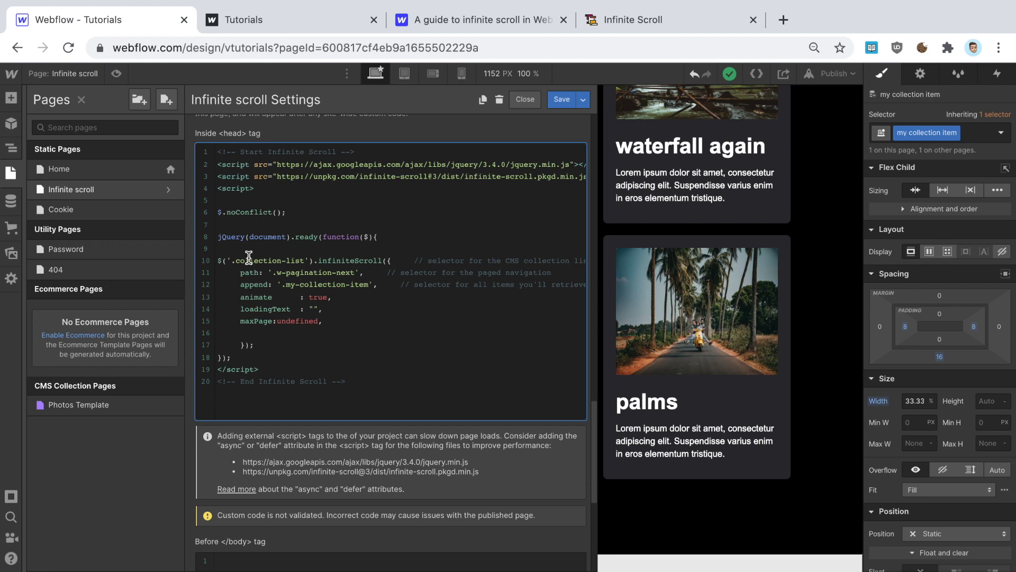
pyautogui.click(560, 100)
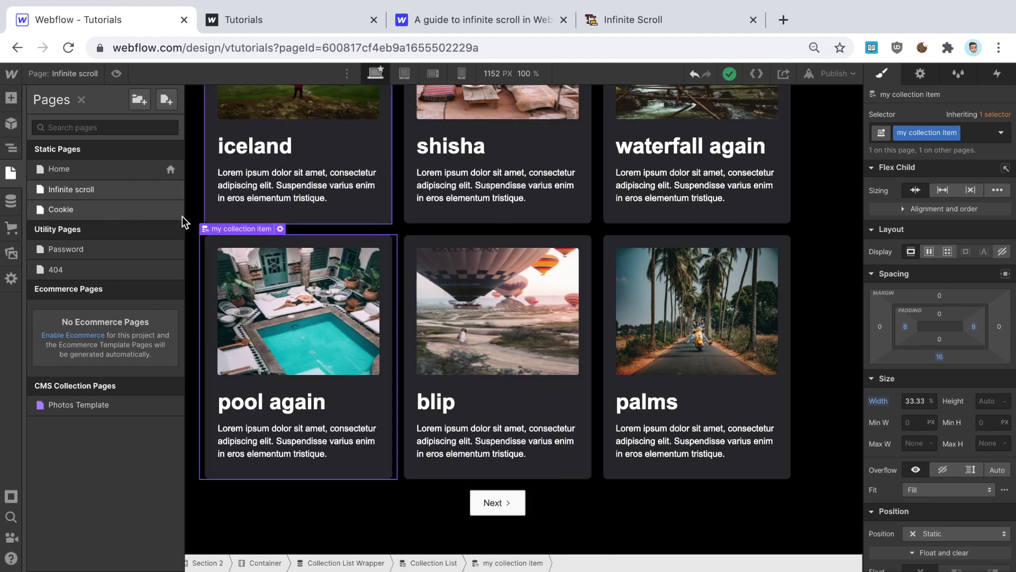
# Step: Select the Collection List and publish the site to vtutorials.webflow.io
pyautogui.click(15, 151)
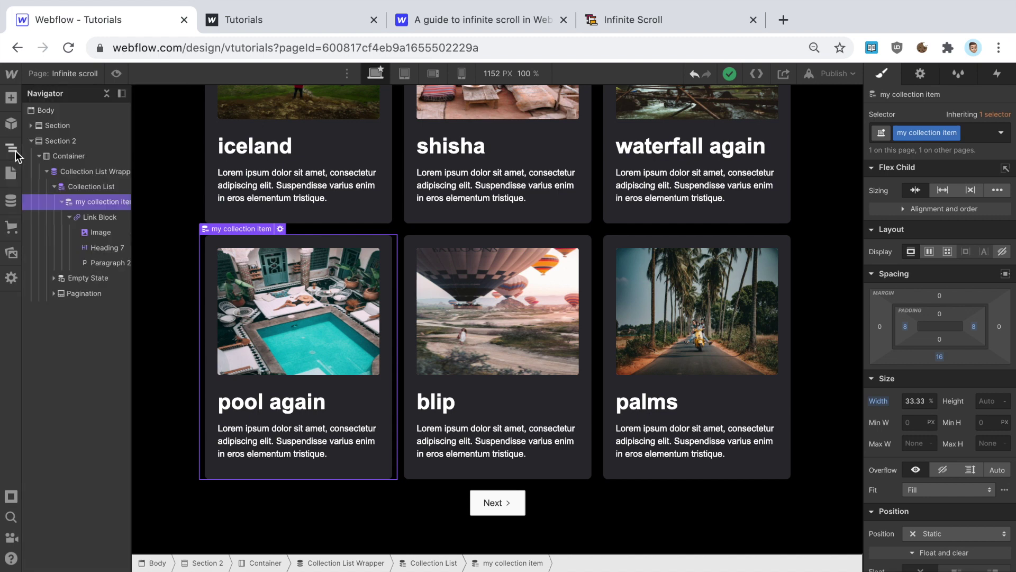
pyautogui.click(102, 188)
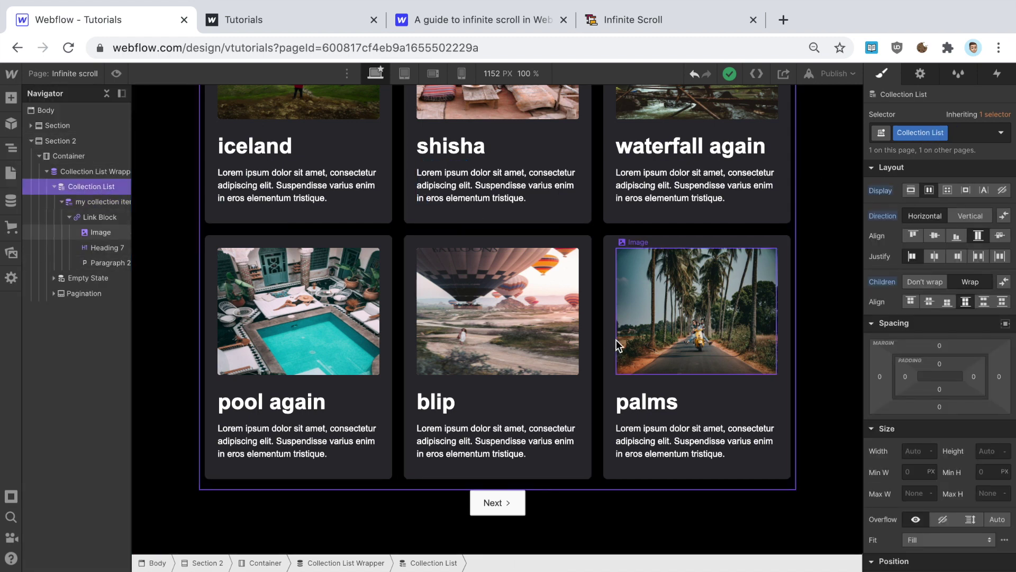
pyautogui.scroll(10, 615, 340)
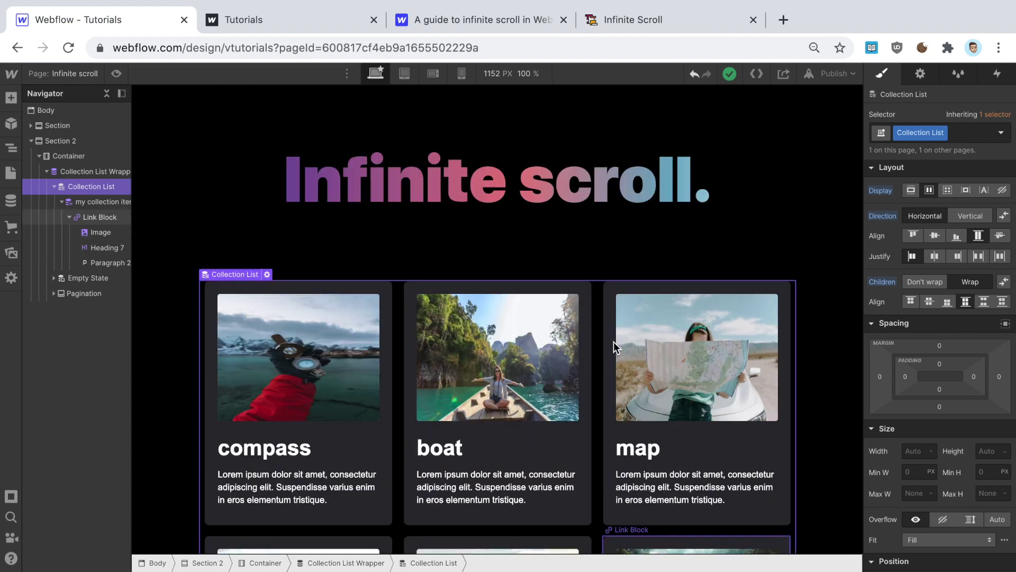
pyautogui.click(835, 75)
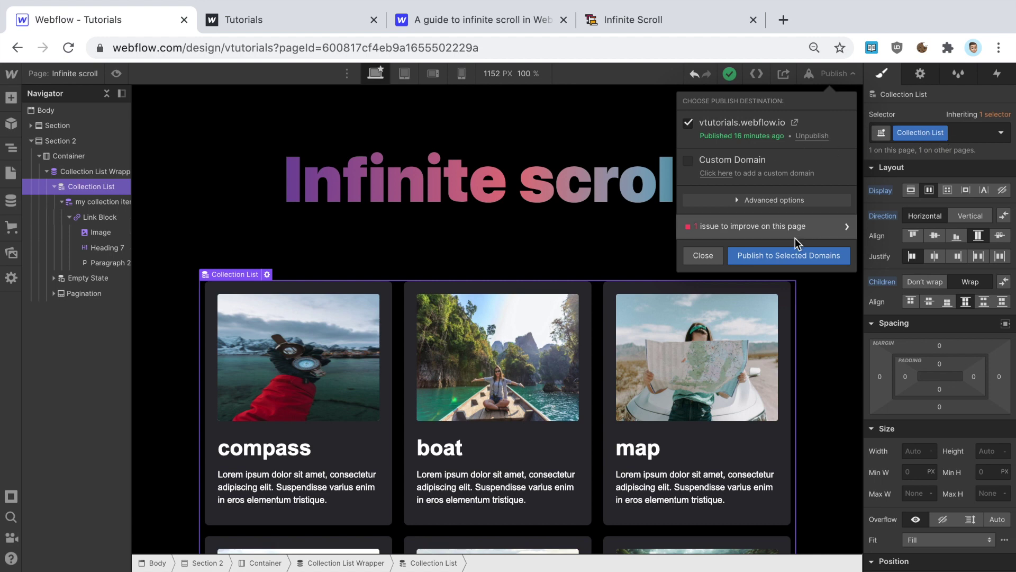
pyautogui.click(789, 258)
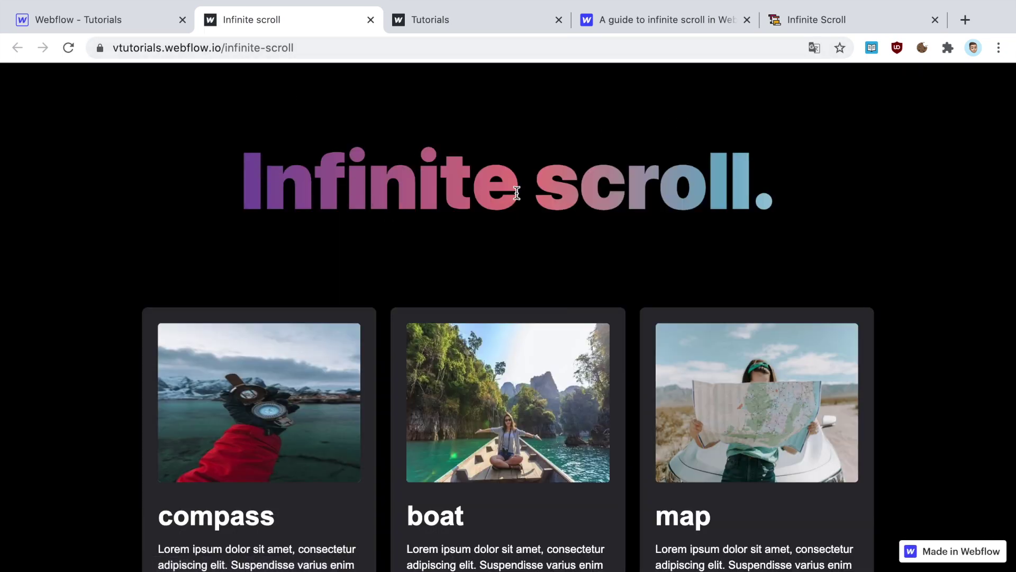
# Step: Scroll the live page, reload, and scroll again to confirm more photo pages load
pyautogui.scroll(-15, 518, 193)
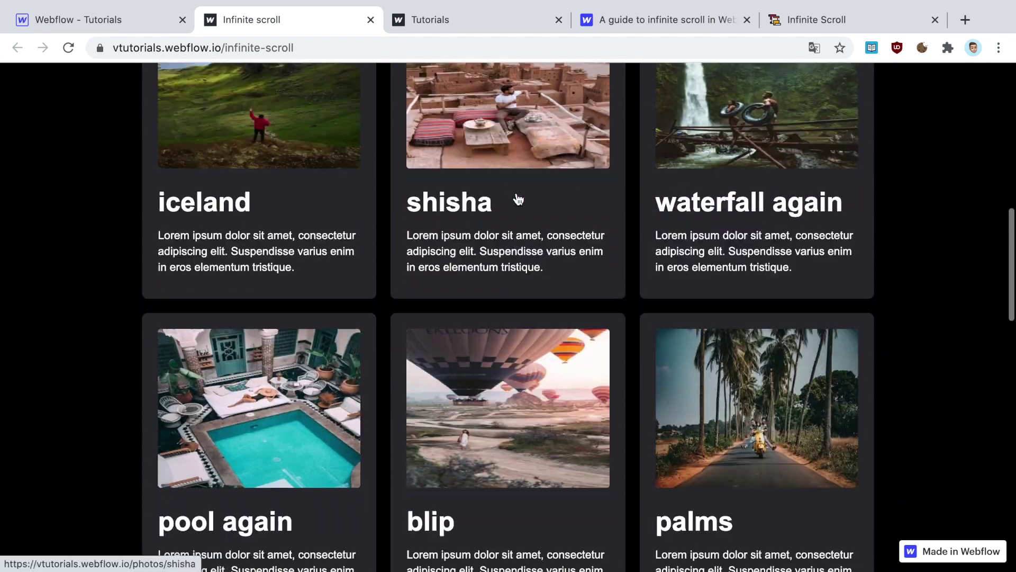
pyautogui.scroll(-20, 517, 199)
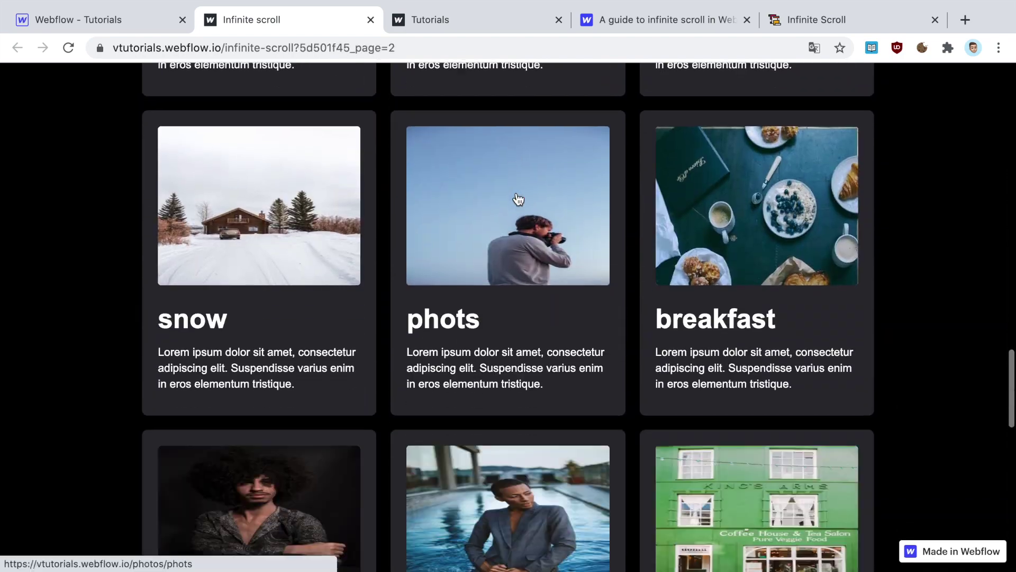
pyautogui.scroll(-20, 518, 199)
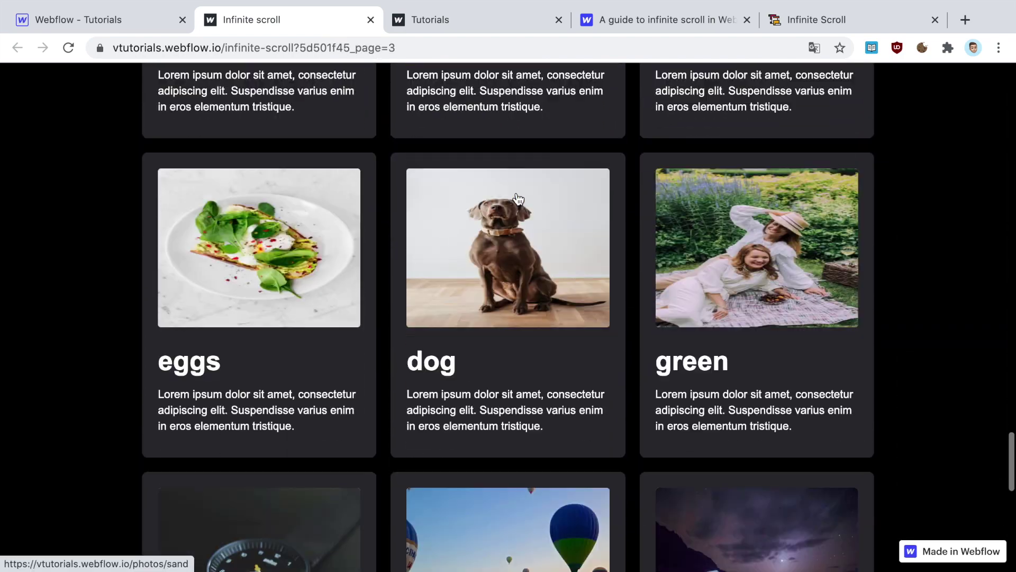
pyautogui.scroll(5, 518, 198)
pyautogui.scroll(-6, 517, 197)
pyautogui.scroll(20, 539, 425)
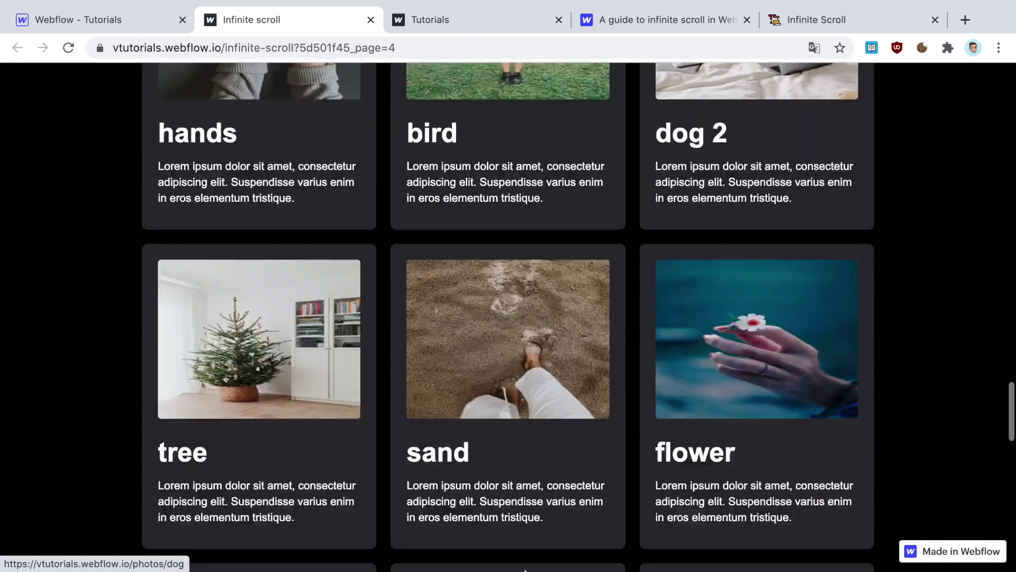
pyautogui.moveTo(481, 544)
pyautogui.press('super+r')
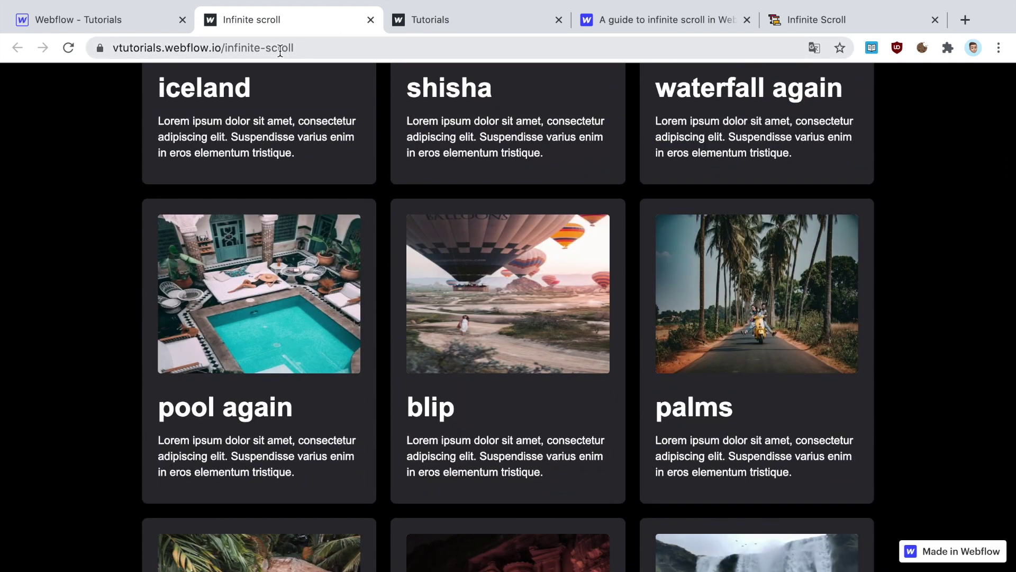
pyautogui.scroll(-9, 302, 148)
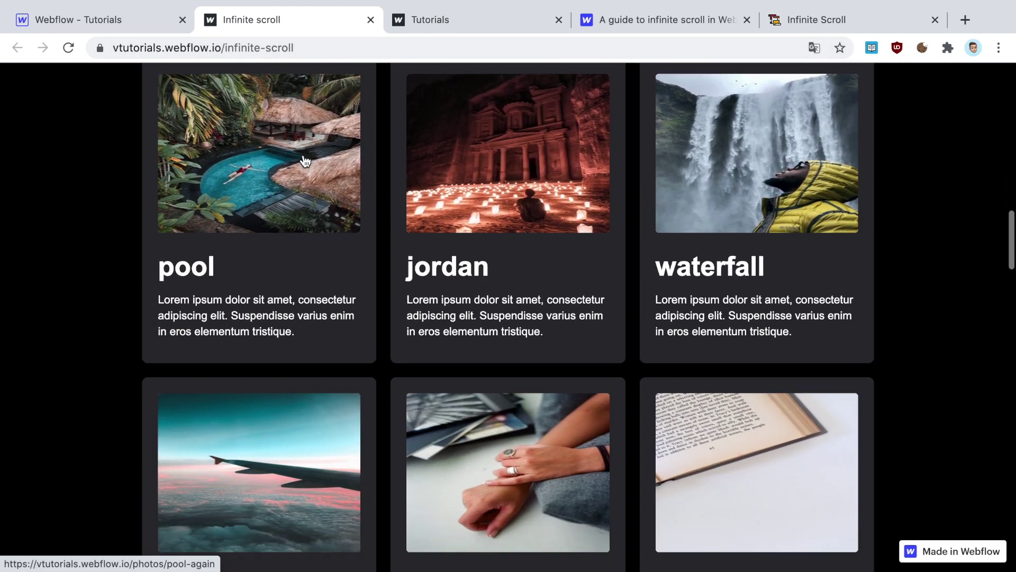
pyautogui.scroll(-8, 304, 159)
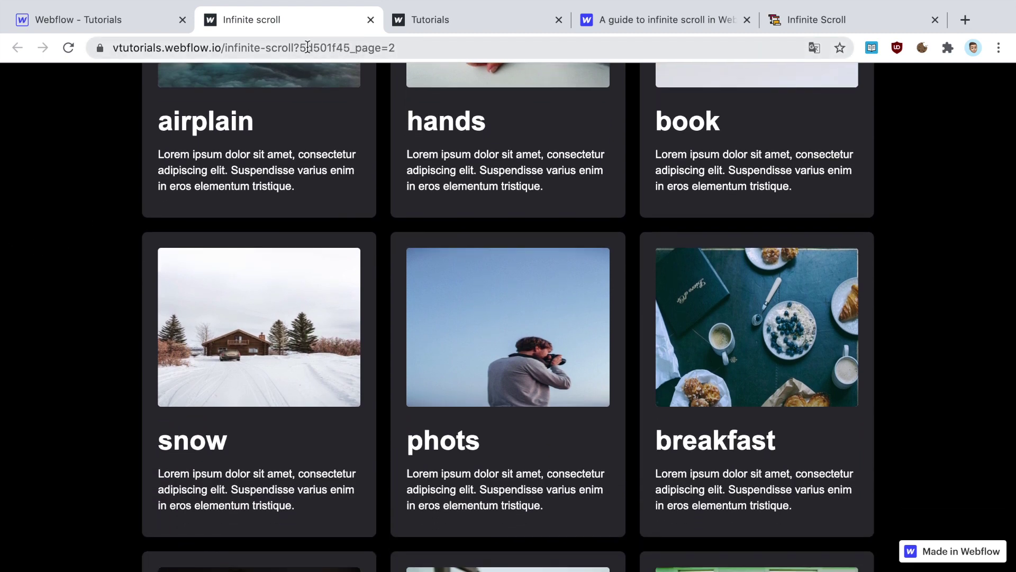
pyautogui.scroll(-7, 460, 217)
pyautogui.scroll(-2, 461, 216)
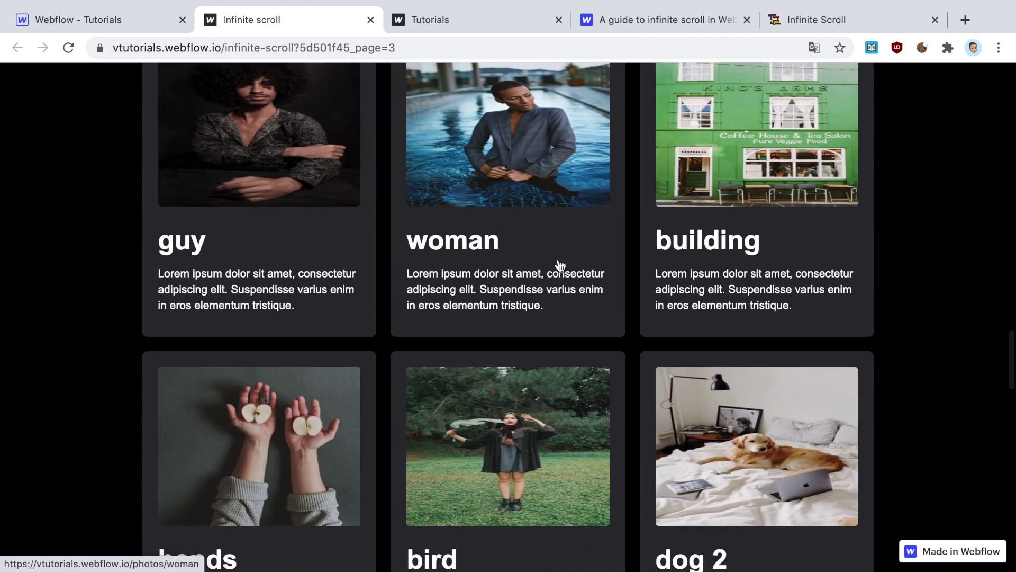
pyautogui.scroll(-2, 437, 119)
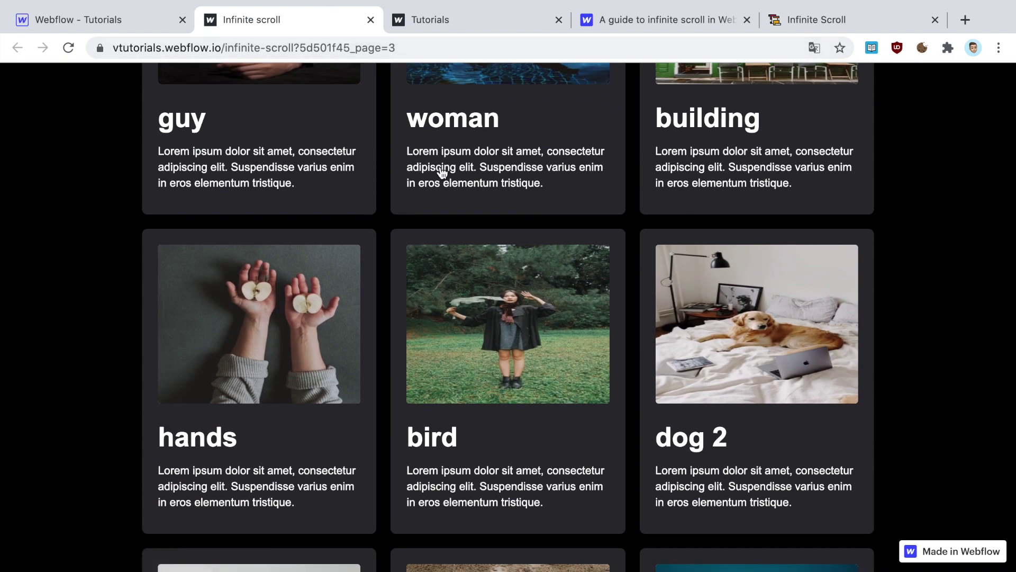
pyautogui.scroll(-5, 443, 175)
pyautogui.scroll(-18, 277, 301)
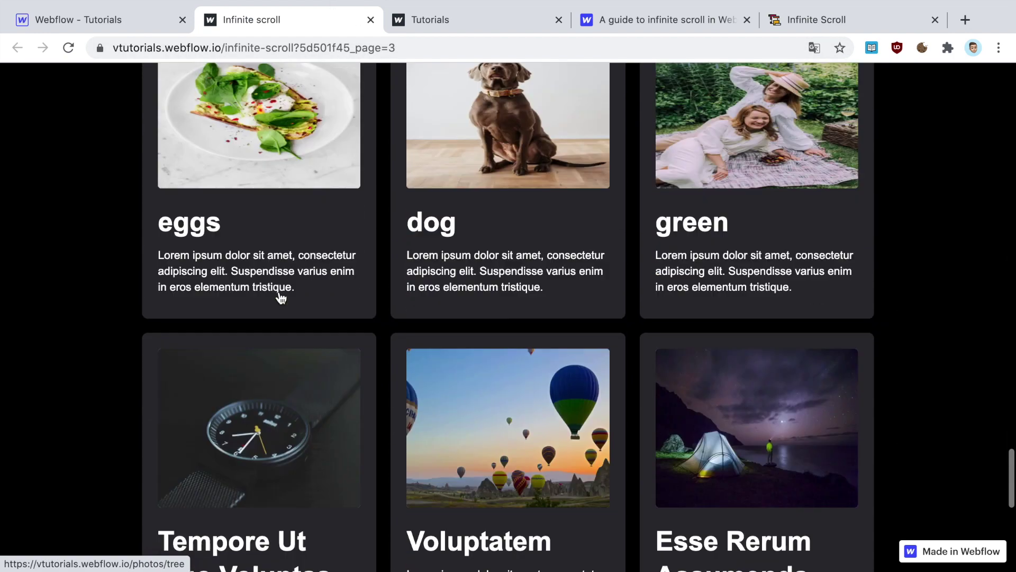
pyautogui.scroll(20, 605, 425)
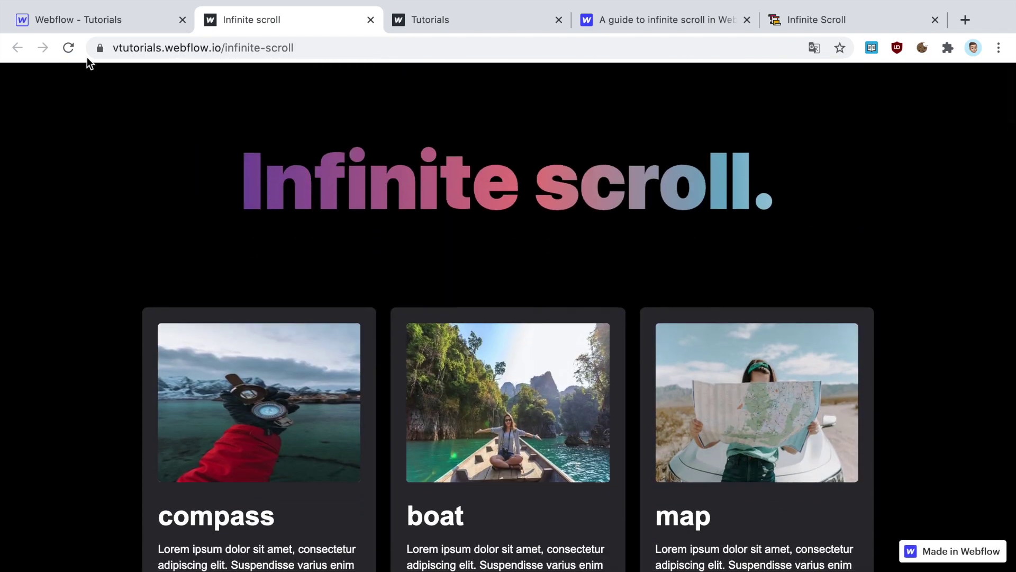
# Step: Retest after reloading, compare with the Tutorials site, then open the blog's infinite scroll guide
pyautogui.click(73, 47)
pyautogui.scroll(-20, 520, 196)
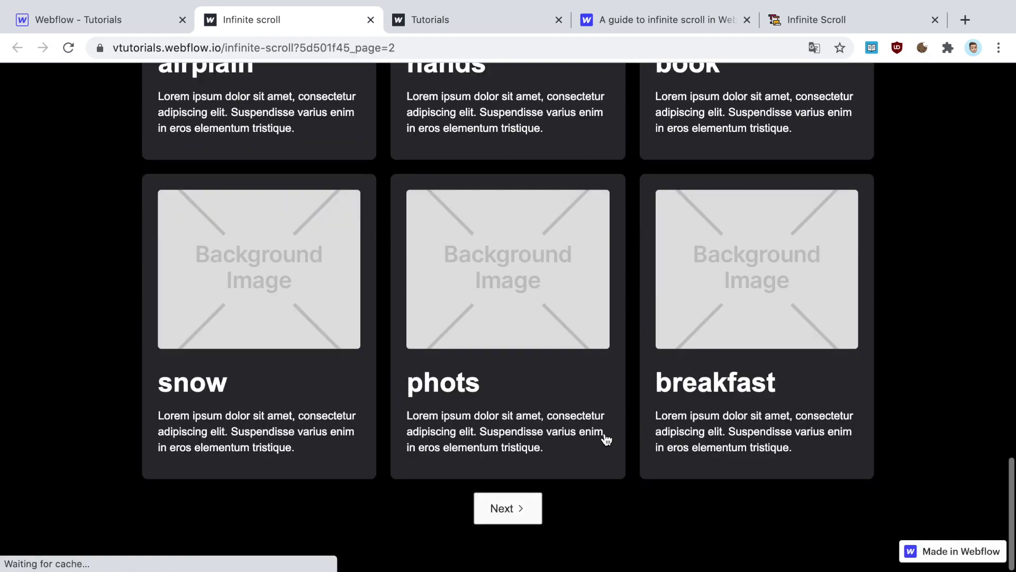
pyautogui.scroll(-15, 516, 487)
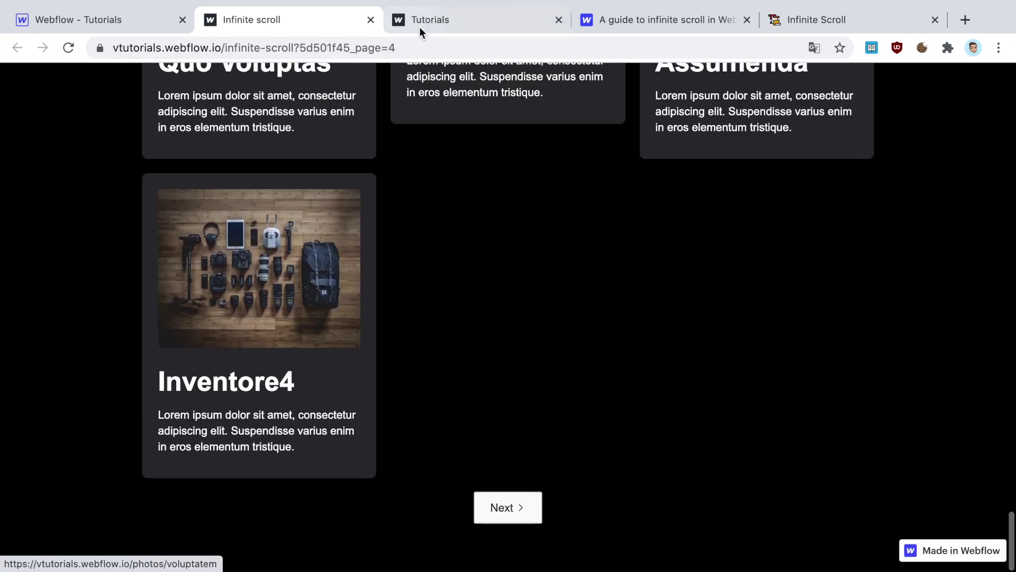
pyautogui.click(419, 26)
pyautogui.scroll(-20, 562, 275)
pyautogui.scroll(10, 450, 317)
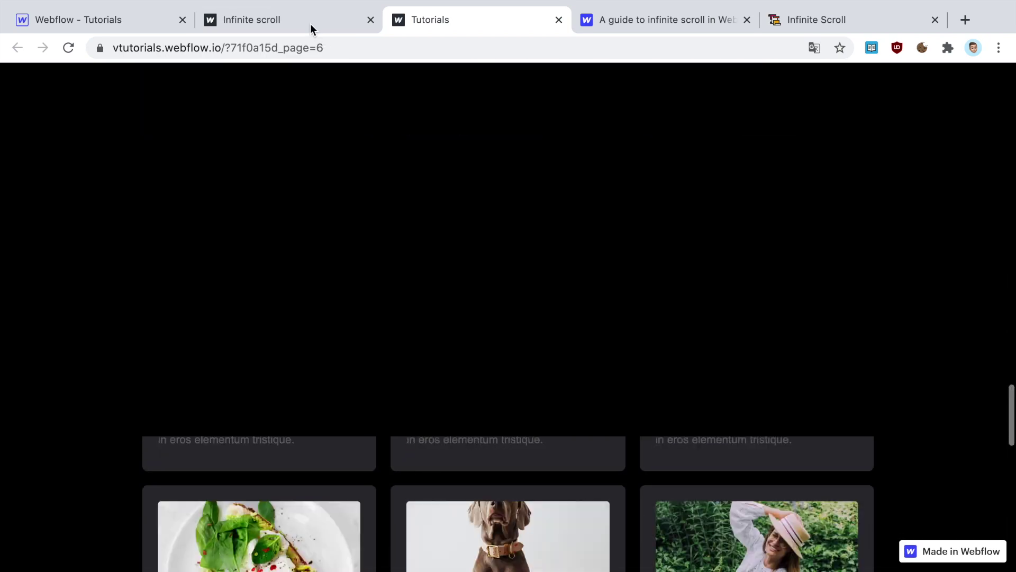
pyautogui.click(308, 21)
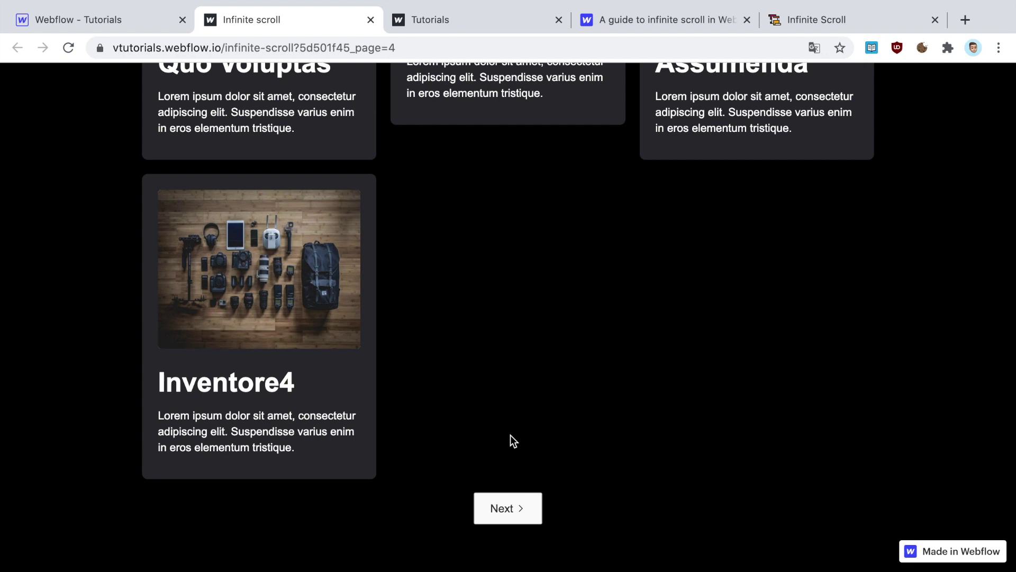
pyautogui.scroll(-2, 511, 434)
pyautogui.scroll(-1, 708, 274)
pyautogui.scroll(3, 667, 370)
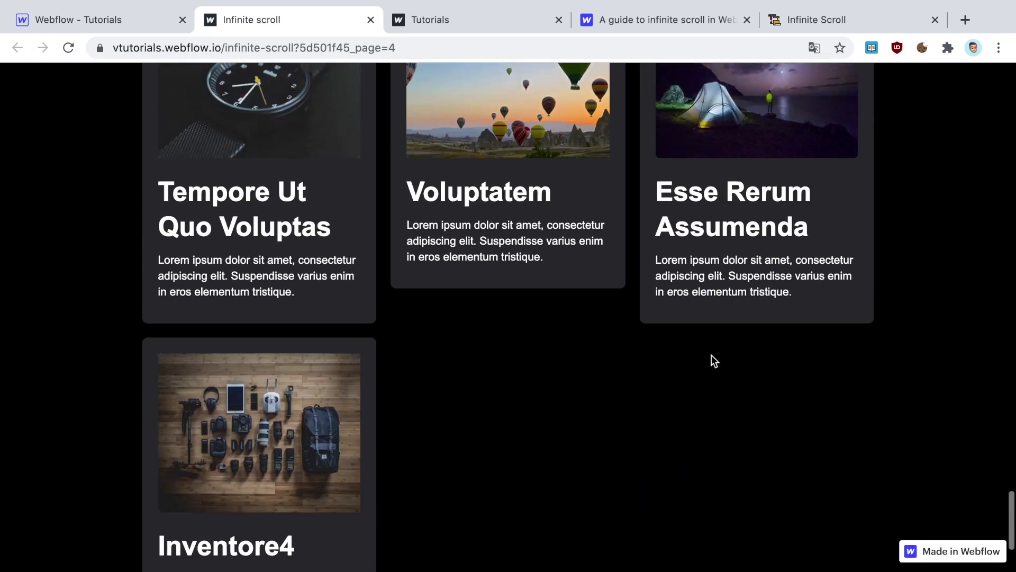
pyautogui.scroll(-3, 666, 396)
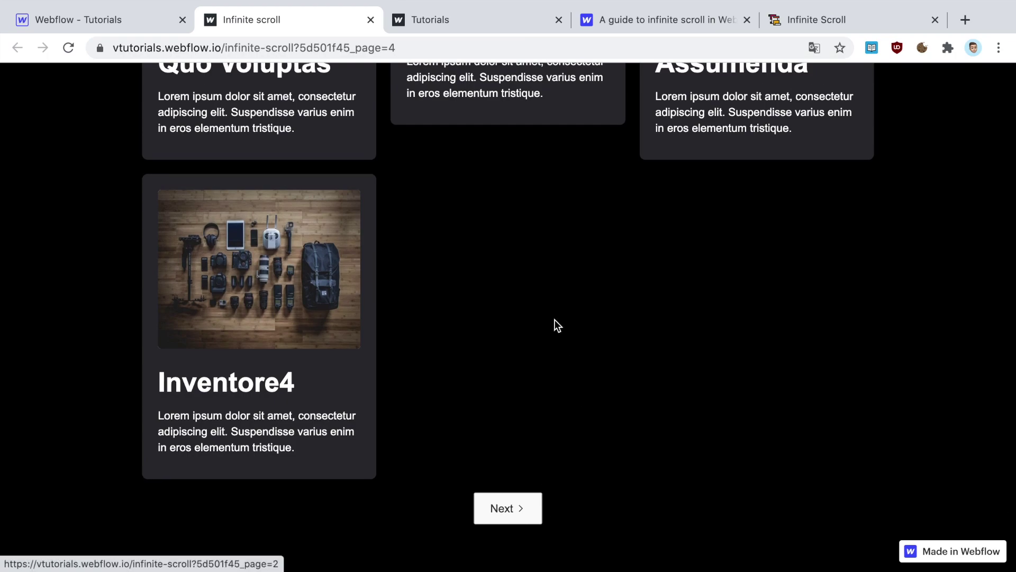
pyautogui.scroll(12, 554, 319)
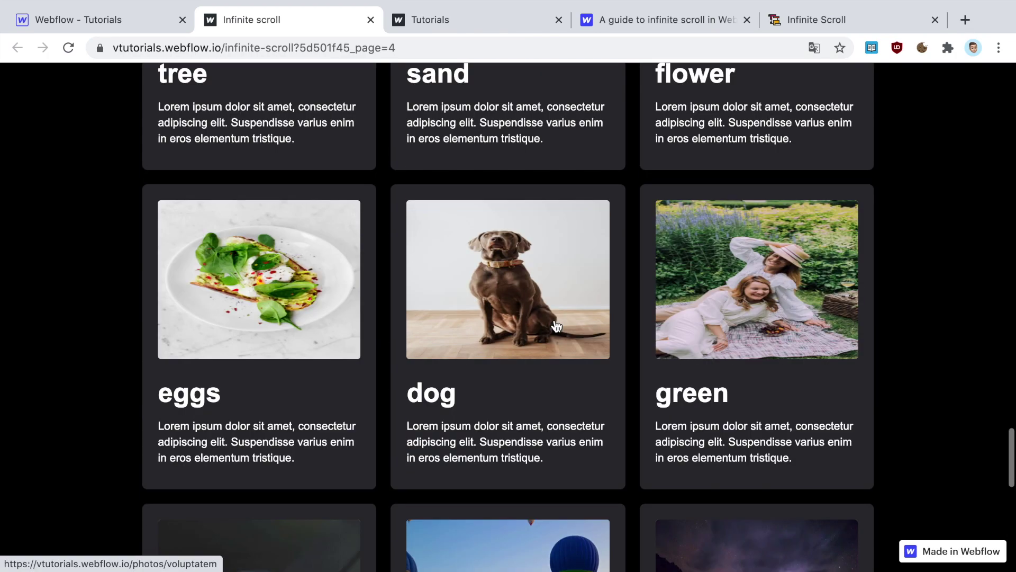
pyautogui.scroll(10, 556, 325)
pyautogui.click(466, 16)
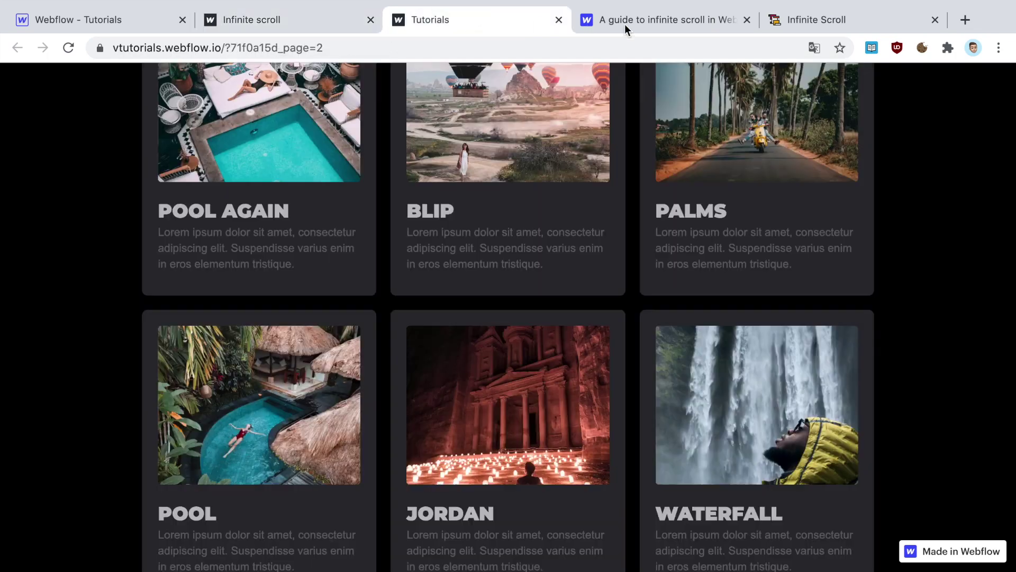
pyautogui.click(656, 21)
# Step: Review the guide's script and the Infinite Scroll library site, then dismiss the publish confirmation
pyautogui.scroll(-4, 513, 271)
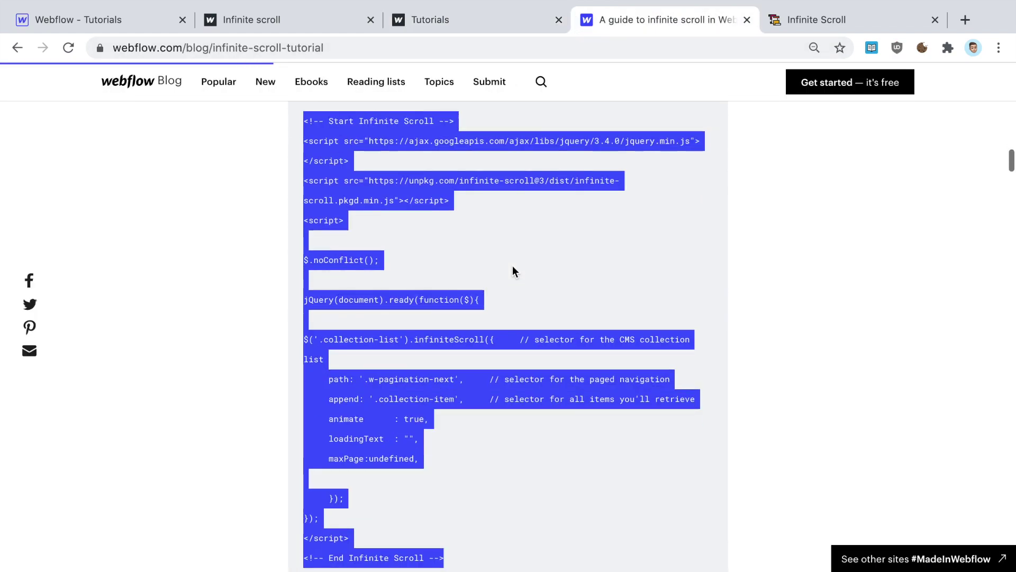
pyautogui.click(815, 21)
pyautogui.scroll(-2, 349, 196)
pyautogui.scroll(2, 211, 133)
pyautogui.click(71, 89)
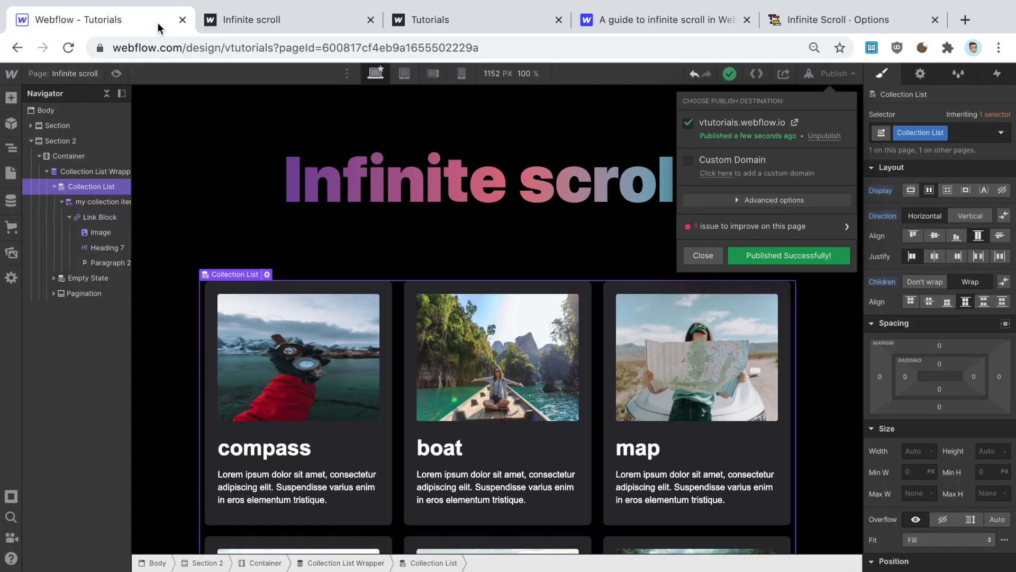
pyautogui.click(849, 73)
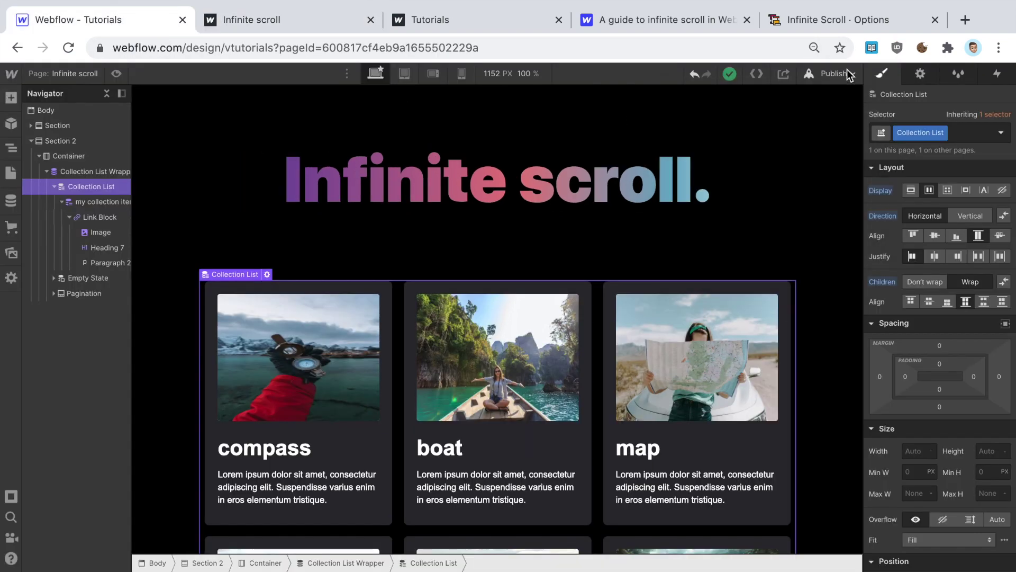
# Step: In the Infinite Scroll Options docs, select the status: '.page-load-status' example line for copying
pyautogui.click(823, 23)
pyautogui.scroll(-15, 498, 220)
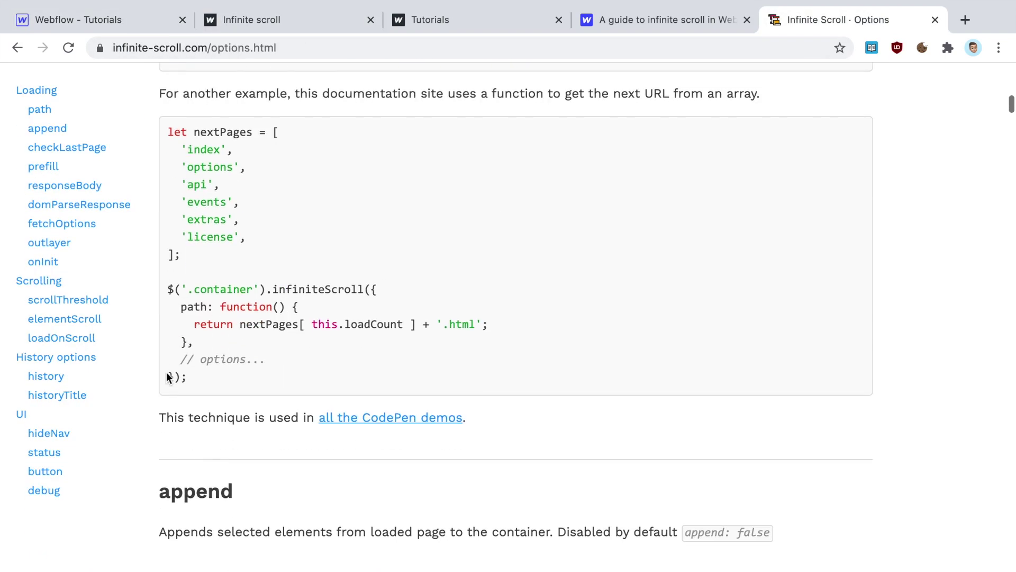
pyautogui.click(44, 451)
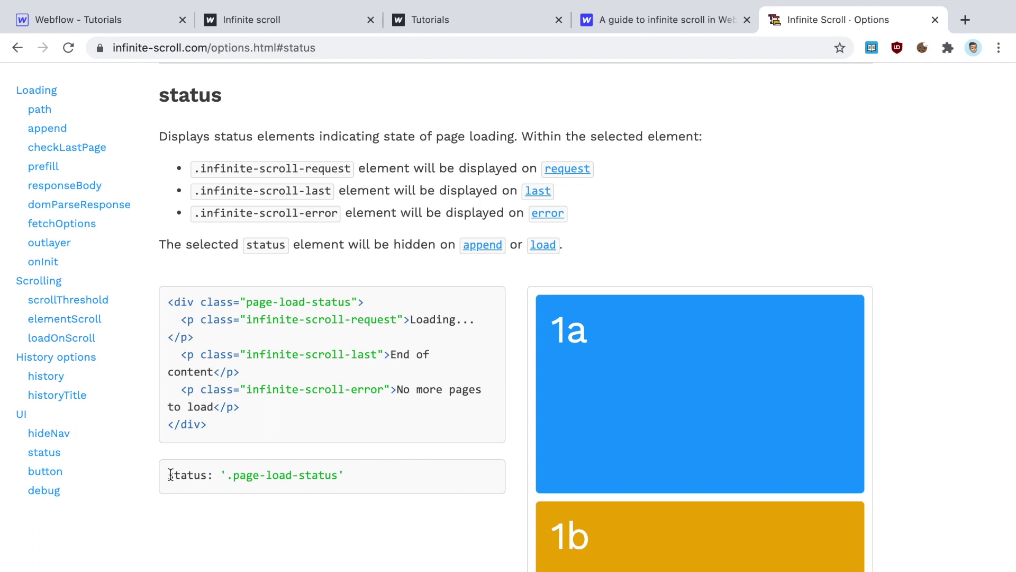
pyautogui.moveTo(170, 474); pyautogui.dragTo(435, 472)
pyautogui.hotkey('ctrl', 'c')
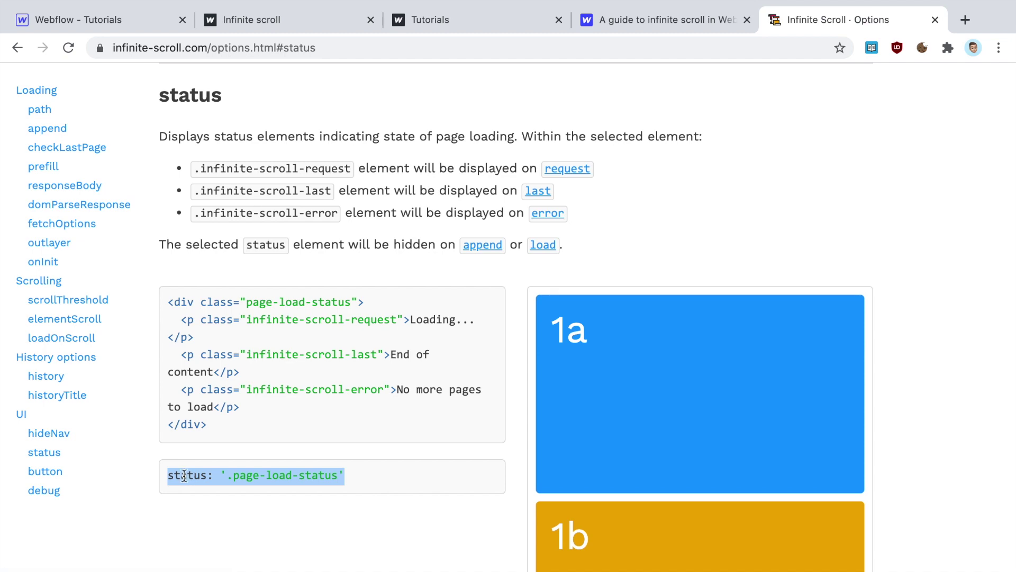
pyautogui.click(114, 20)
# Step: Open the Infinite scroll page's settings and locate its head custom code
pyautogui.click(12, 172)
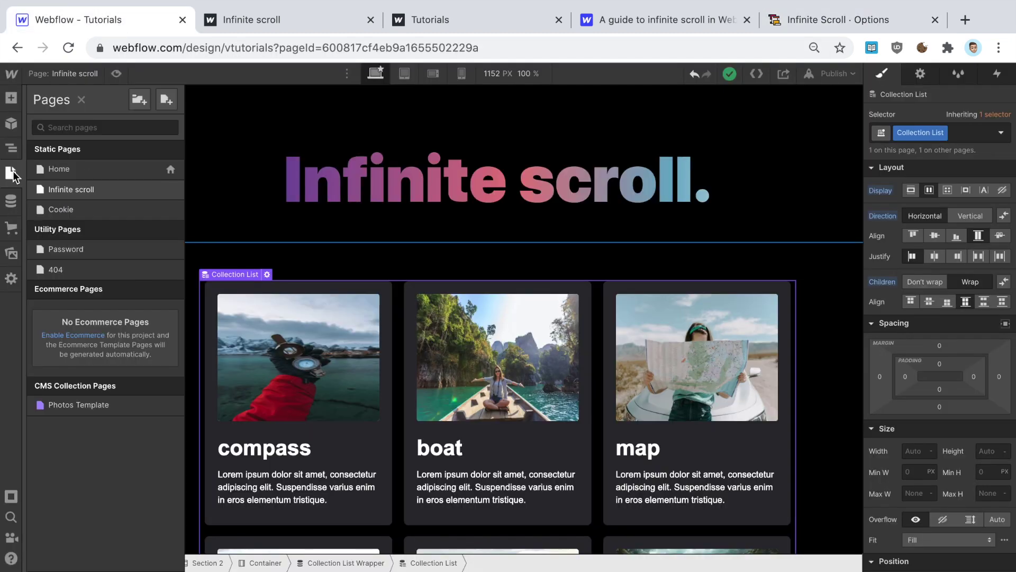
pyautogui.click(171, 189)
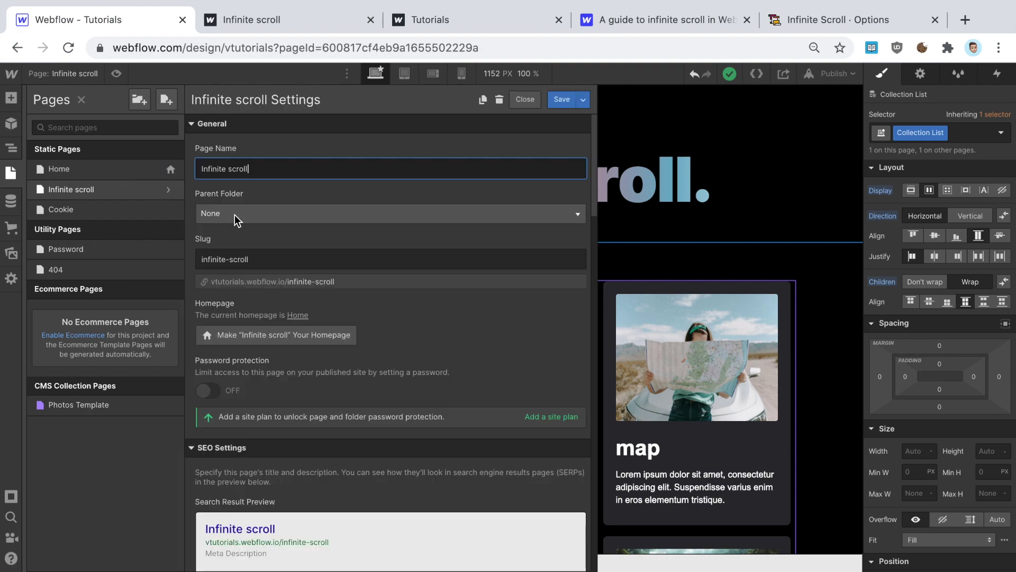
pyautogui.scroll(-10, 310, 297)
pyautogui.scroll(-8, 310, 298)
pyautogui.scroll(1, 352, 323)
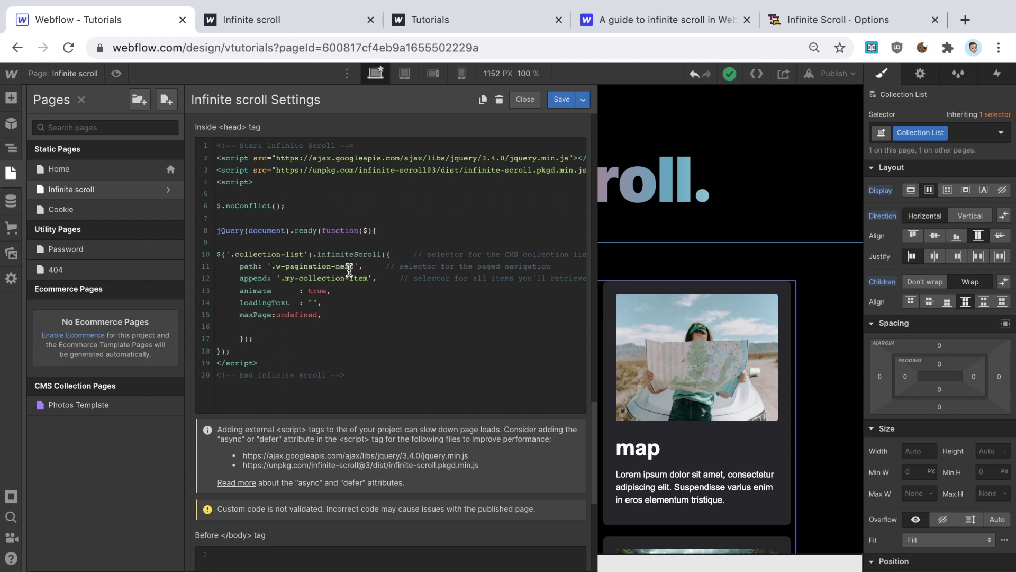
# Step: Paste status: '.page-load-status' on a new line after maxPage and save the page settings
pyautogui.click(340, 317)
pyautogui.press('Return')
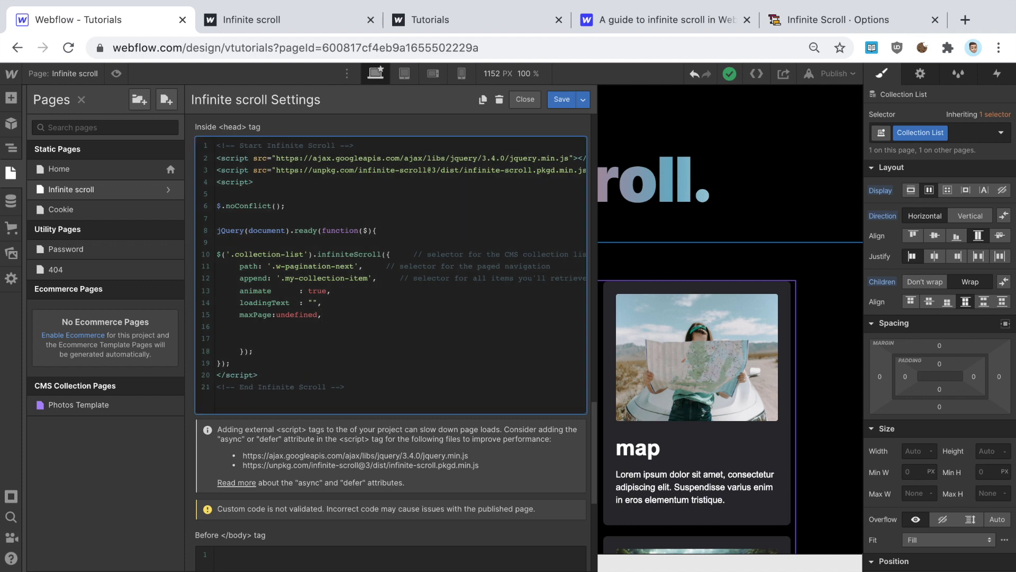
pyautogui.hotkey('ctrl', 'v')
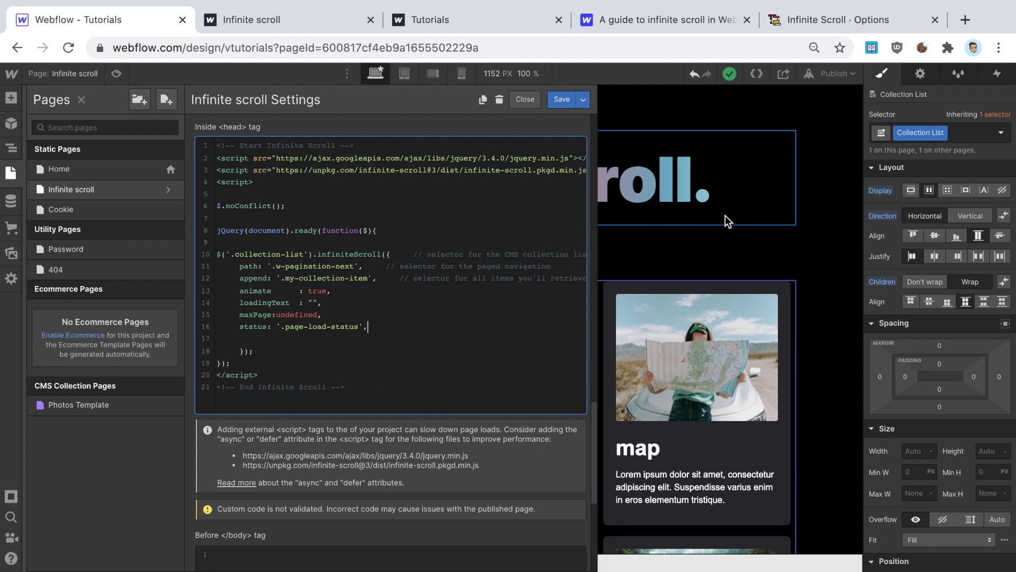
pyautogui.click(286, 326)
pyautogui.moveTo(286, 325); pyautogui.dragTo(358, 325)
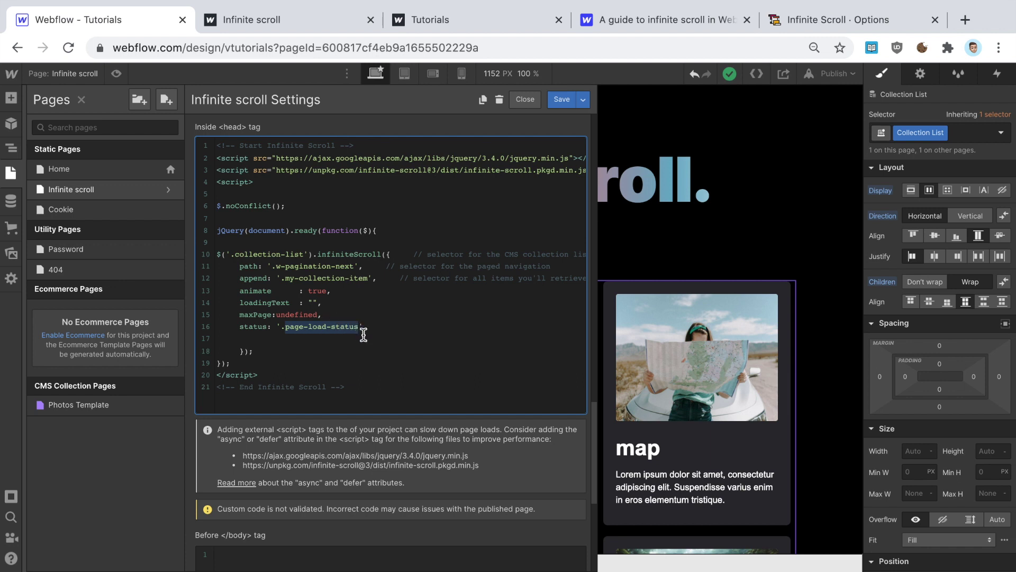
pyautogui.click(562, 100)
pyautogui.hotkey('ctrl', 'shift', 'Tab')
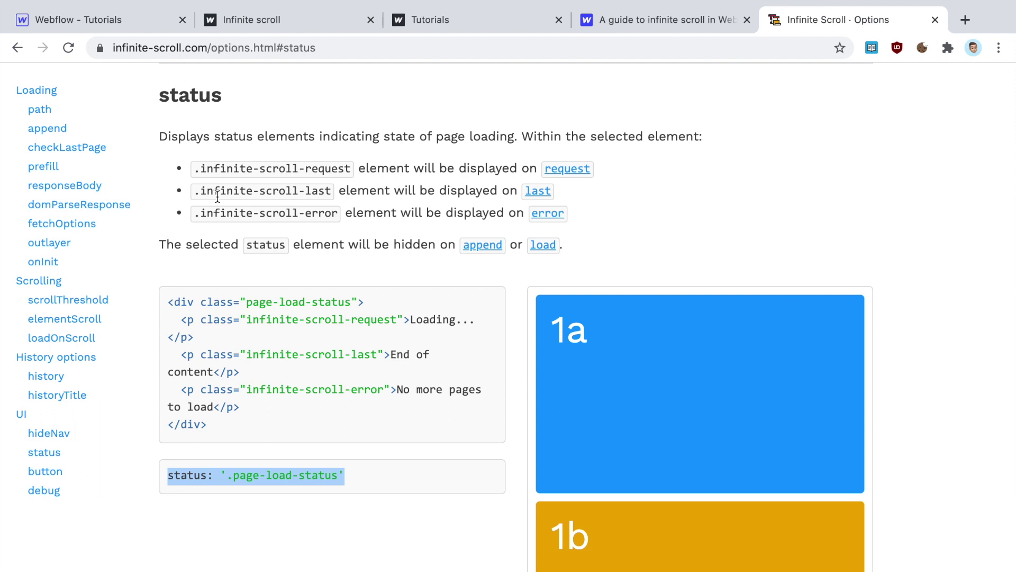
# Step: Select the Container in the Navigator and add a Div Block below the Collection List
pyautogui.moveTo(200, 168); pyautogui.dragTo(353, 173)
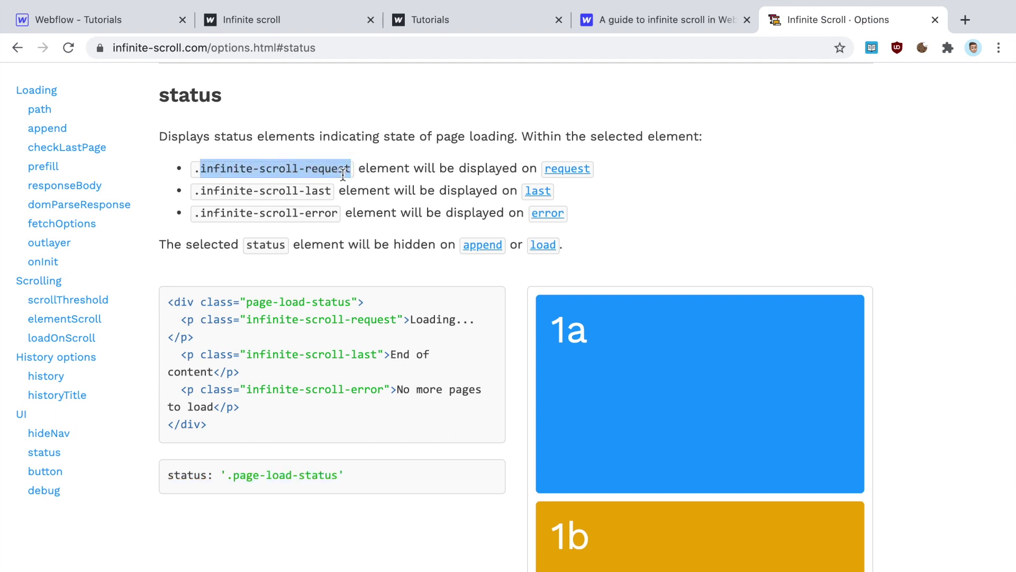
pyautogui.click(135, 20)
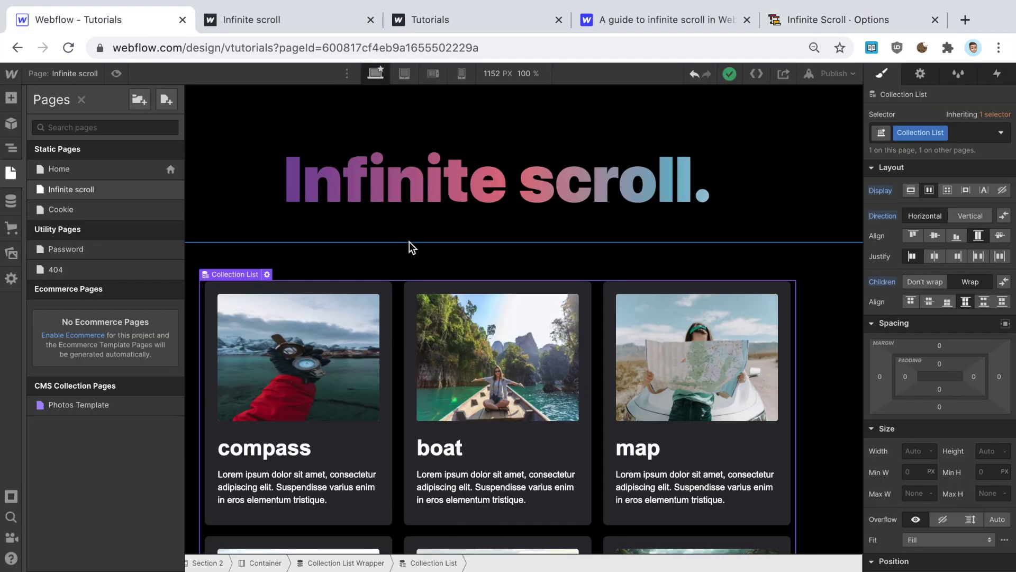
pyautogui.scroll(-10, 476, 297)
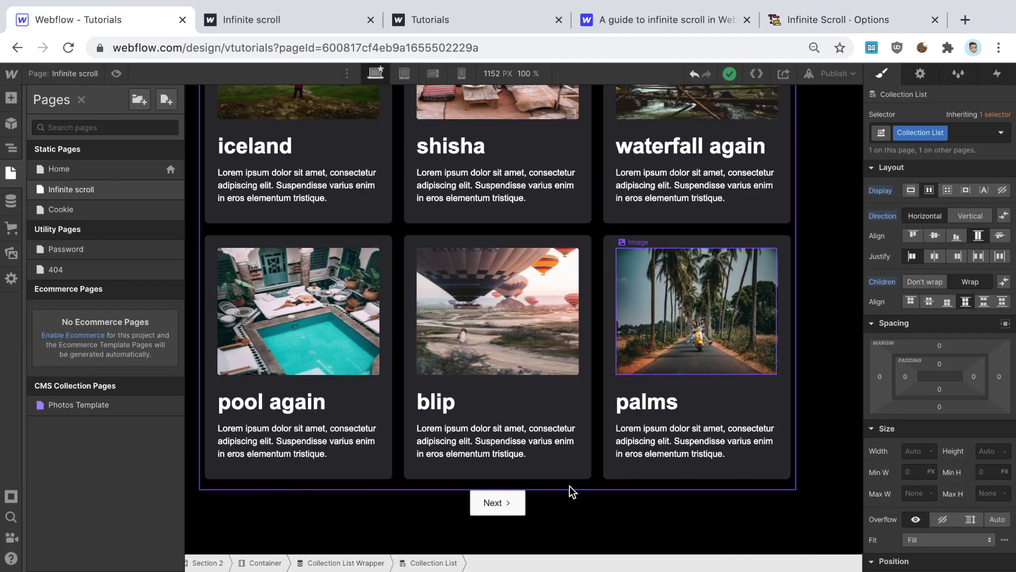
pyautogui.press('z')
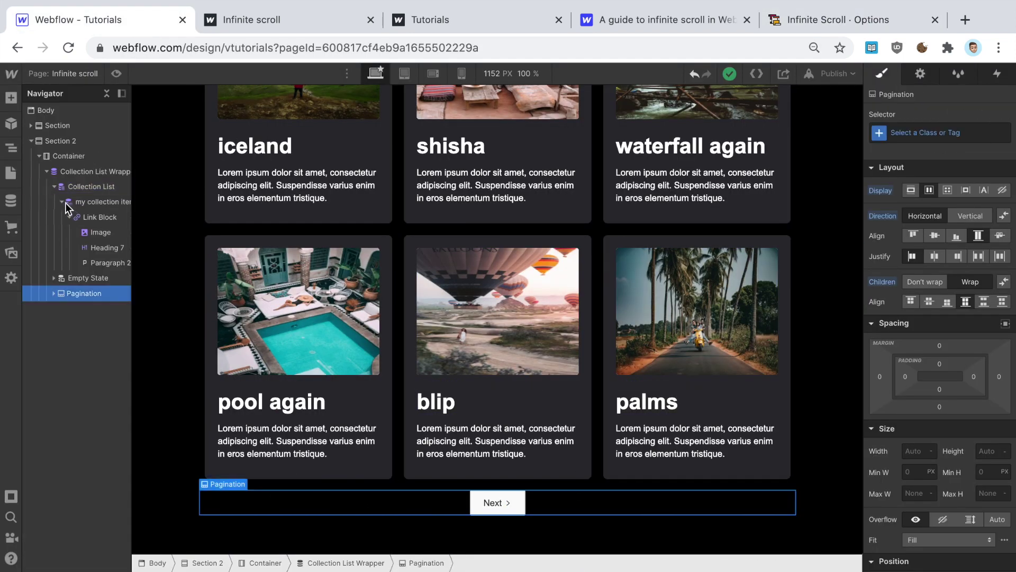
pyautogui.click(62, 202)
pyautogui.click(54, 187)
pyautogui.click(46, 171)
pyautogui.click(63, 155)
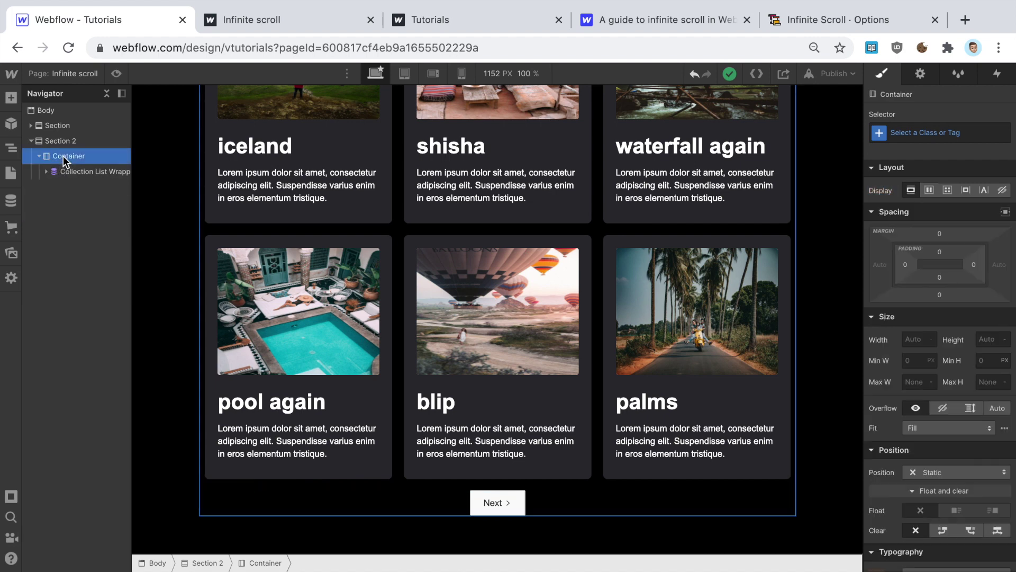
pyautogui.click(10, 100)
pyautogui.click(59, 365)
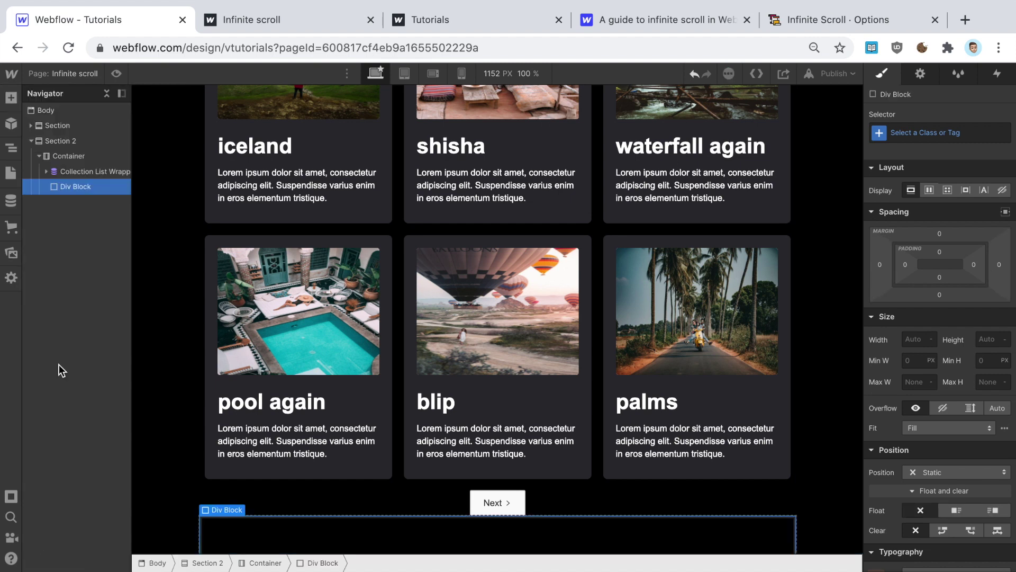
# Step: Give the new div block the existing page load status class
pyautogui.scroll(-1, 558, 418)
pyautogui.click(925, 133)
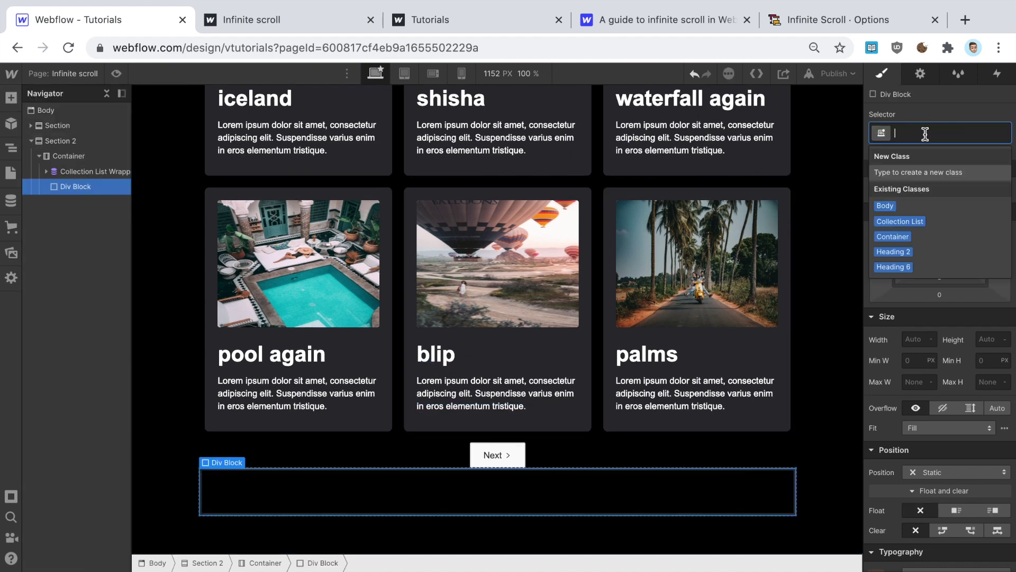
pyautogui.click(832, 19)
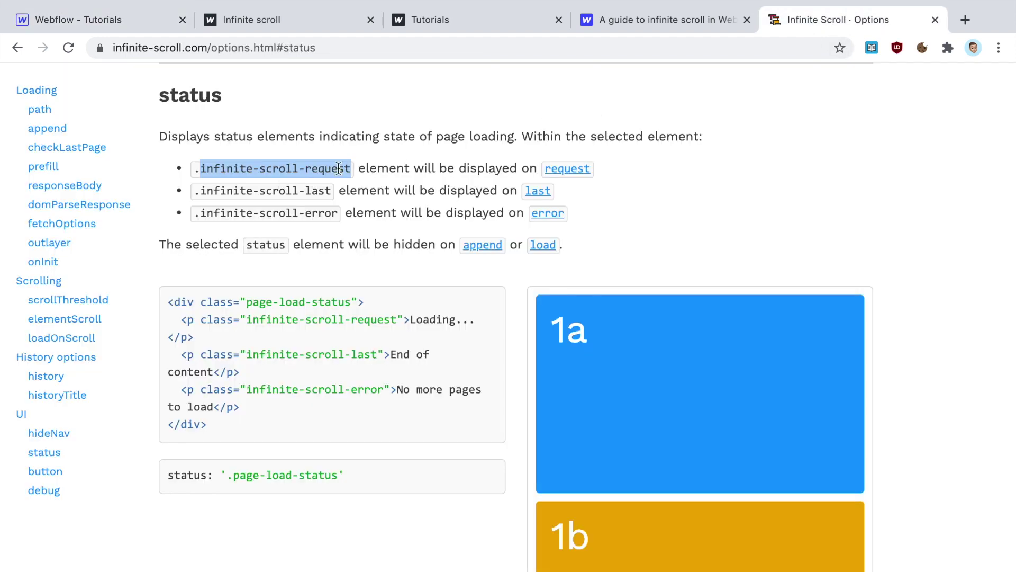
pyautogui.moveTo(236, 476); pyautogui.dragTo(336, 477)
pyautogui.click(100, 21)
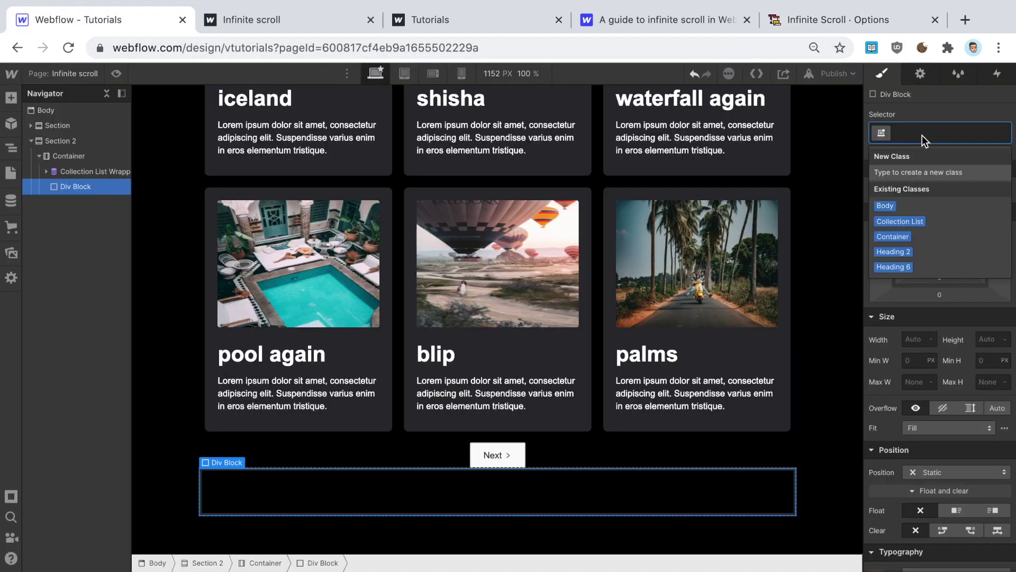
pyautogui.write('page')
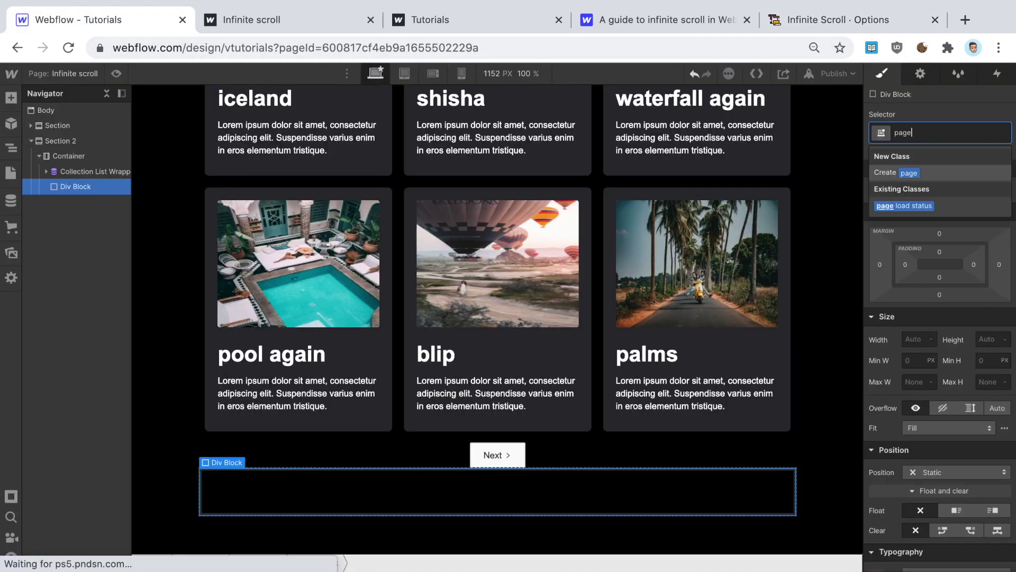
pyautogui.press('Return')
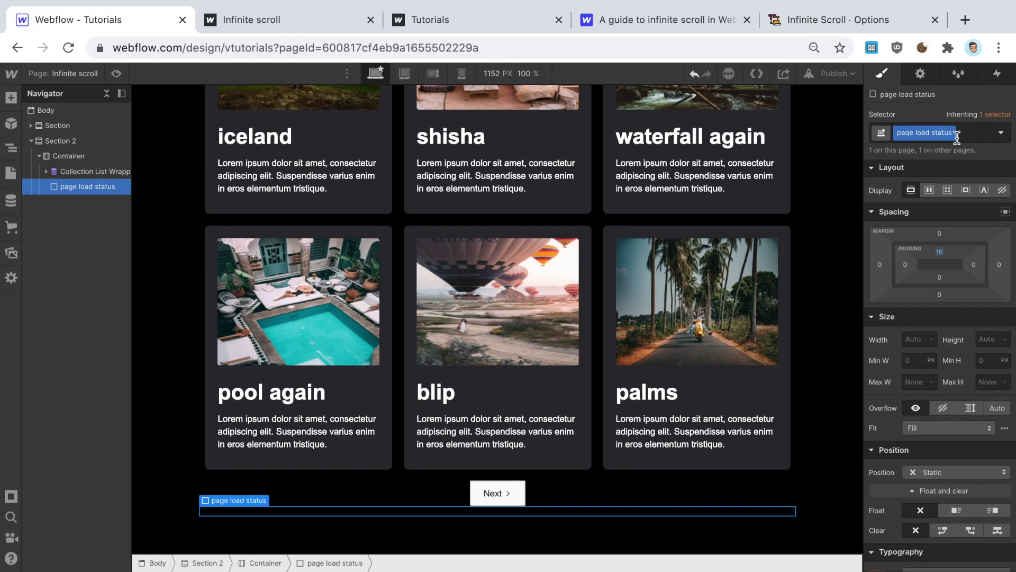
# Step: Add a Text Block inside the page load status div
pyautogui.click(11, 98)
pyautogui.scroll(-1, 105, 424)
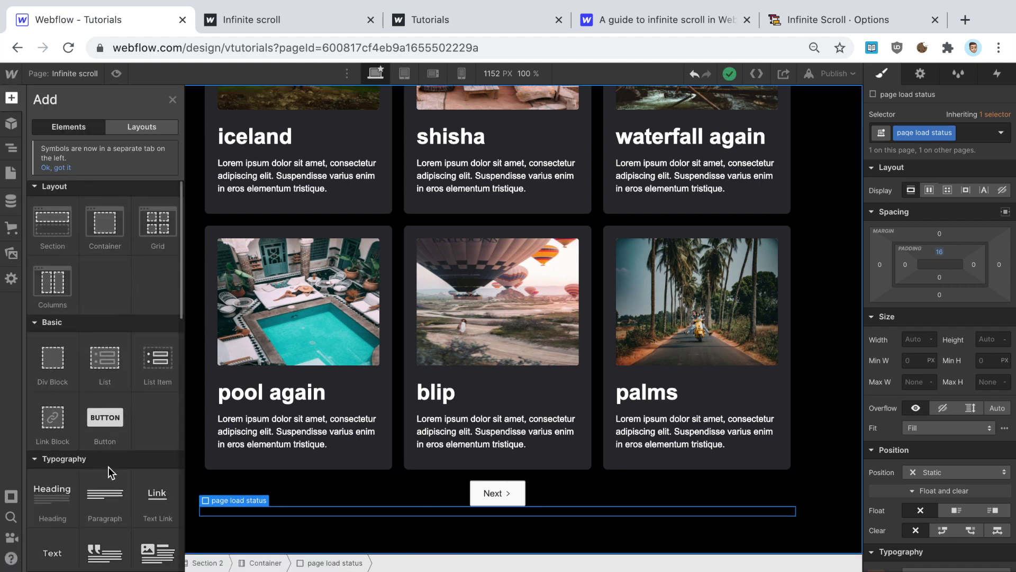
pyautogui.click(61, 547)
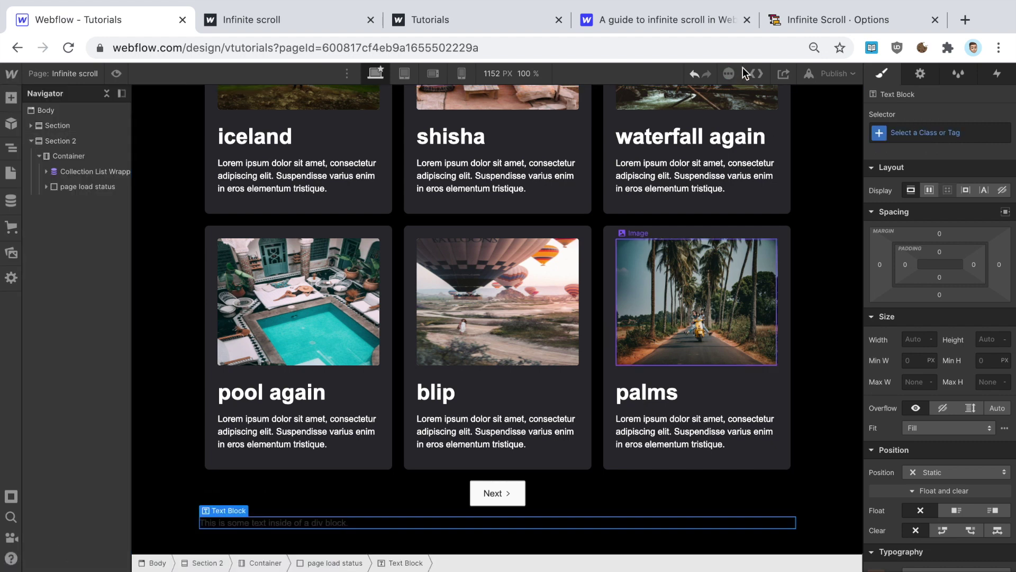
pyautogui.click(799, 21)
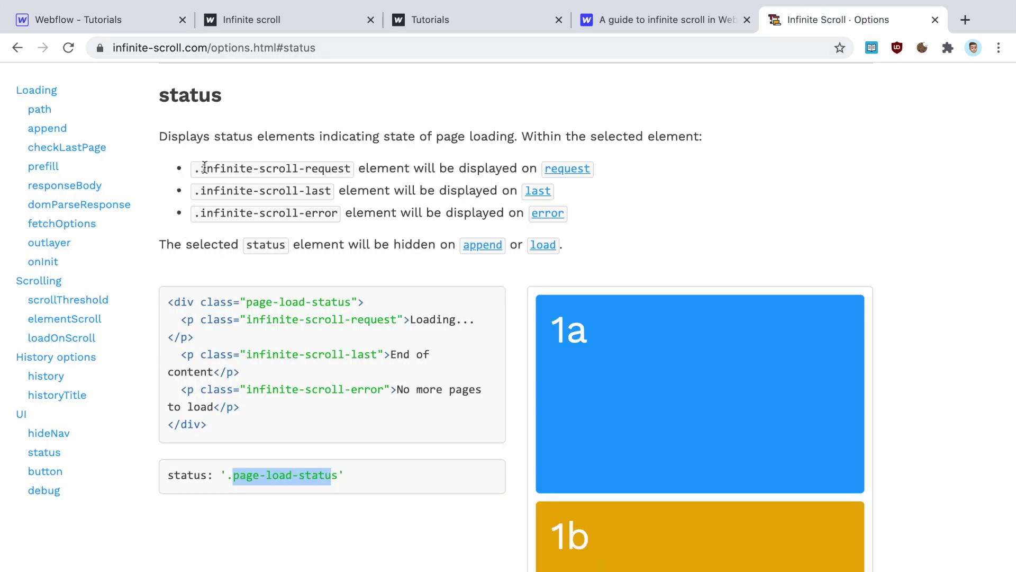
pyautogui.moveTo(197, 189); pyautogui.dragTo(323, 193)
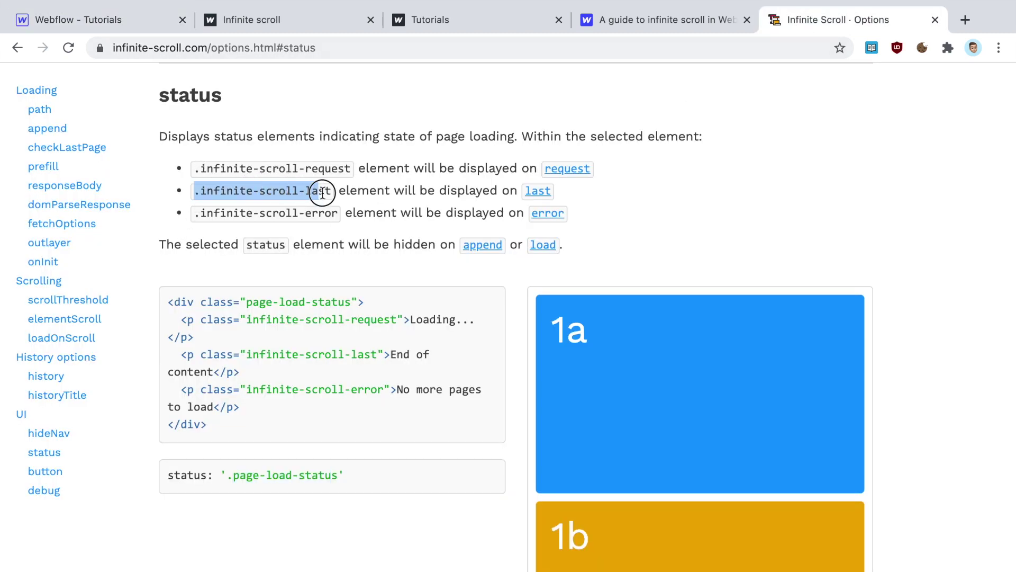
pyautogui.click(121, 20)
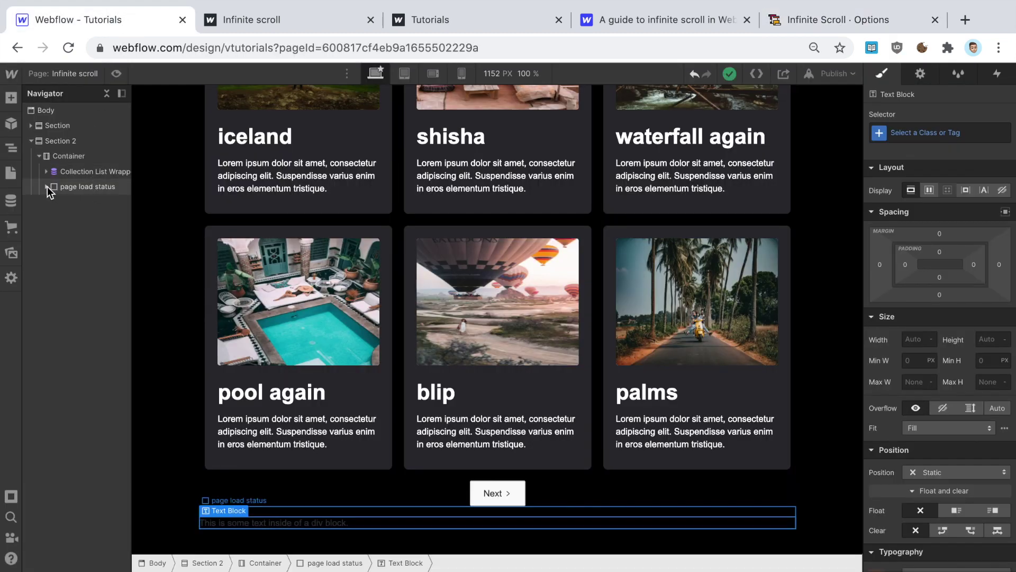
# Step: Assign the existing infinite-scroll-last class to the text block
pyautogui.click(47, 186)
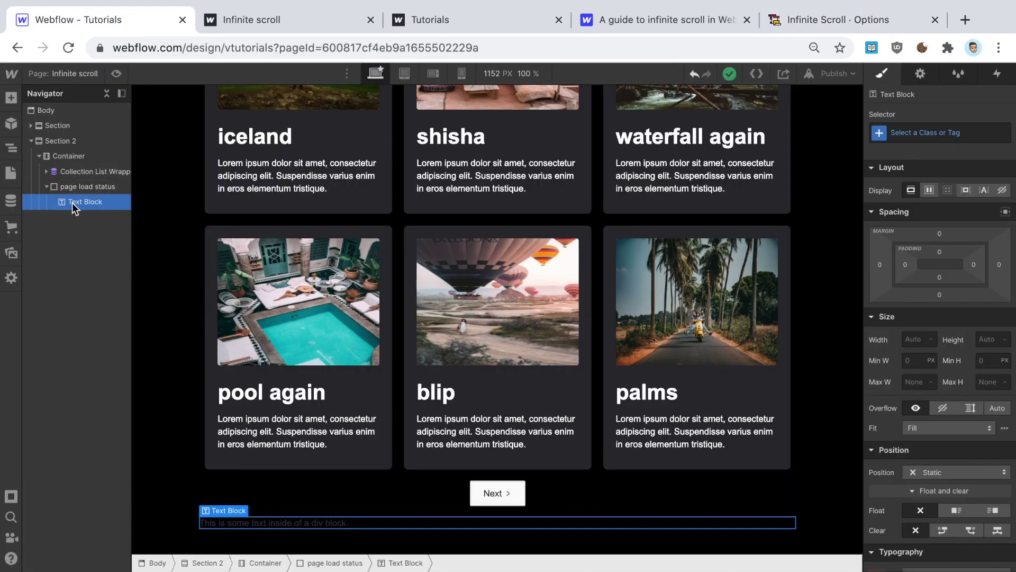
pyautogui.click(922, 131)
pyautogui.write('infini')
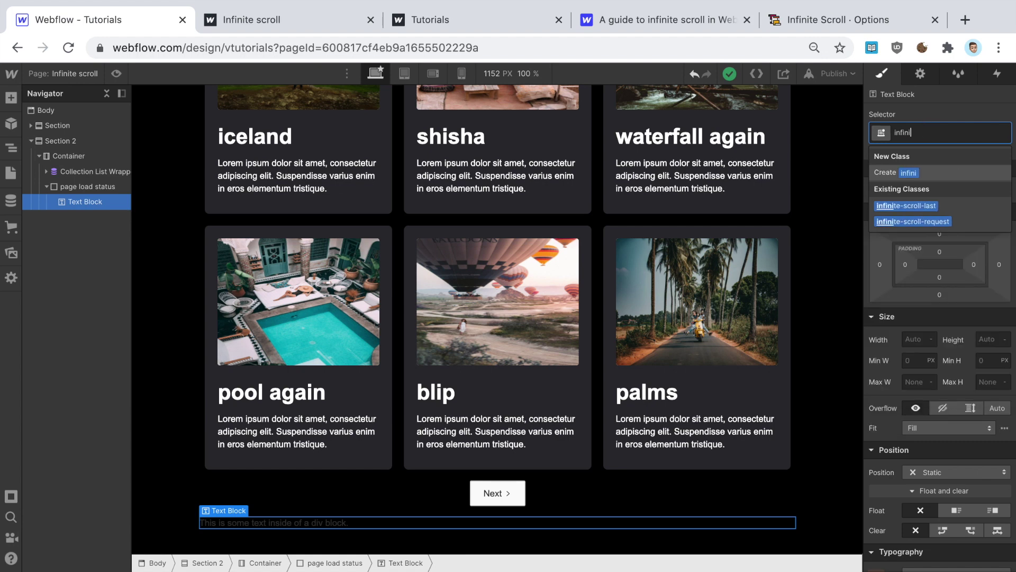
pyautogui.press('Down')
pyautogui.press('Return')
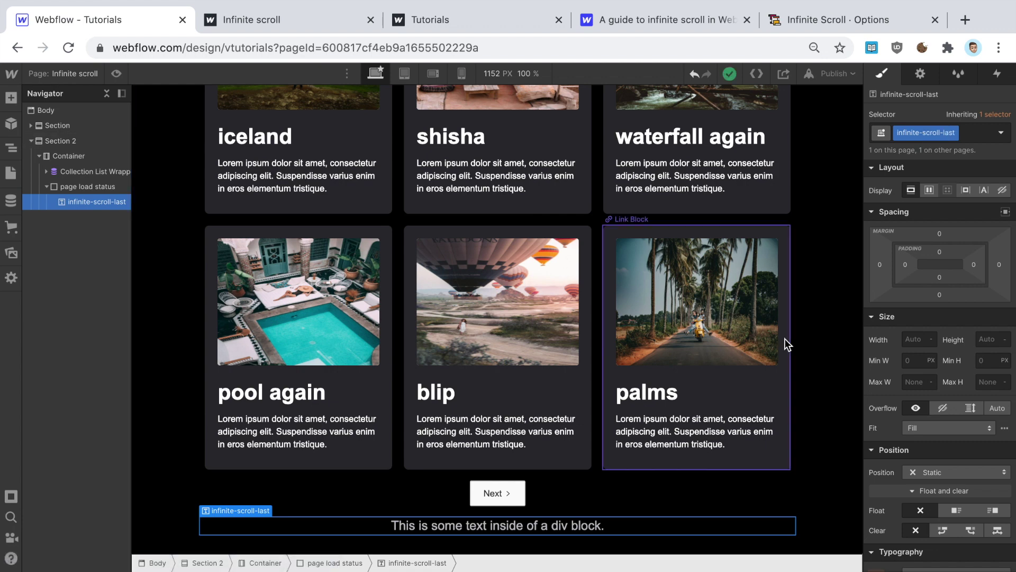
# Step: Replace the text block's placeholder sentence with 'The End'
pyautogui.scroll(-2, 632, 243)
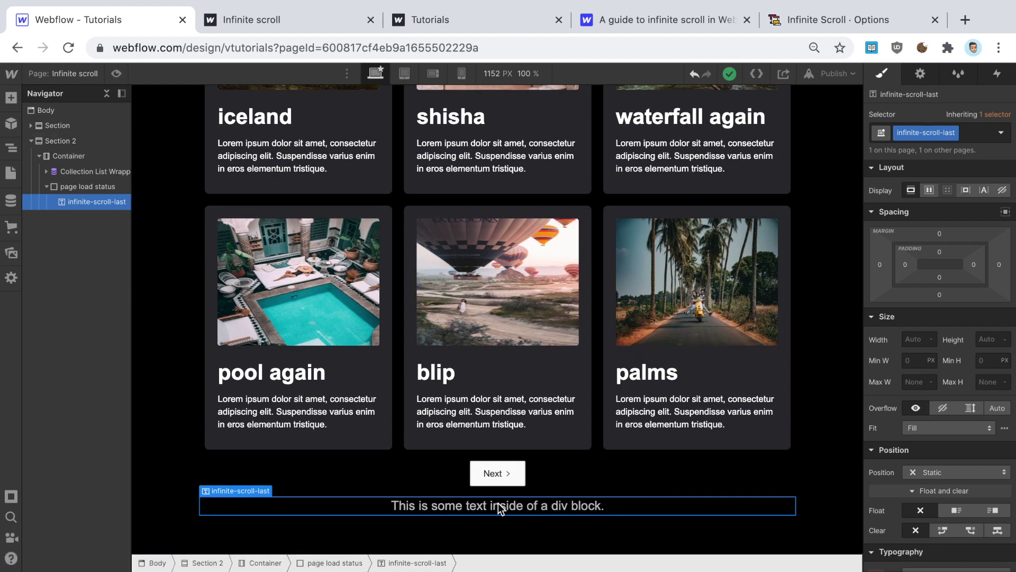
pyautogui.doubleClick(498, 506)
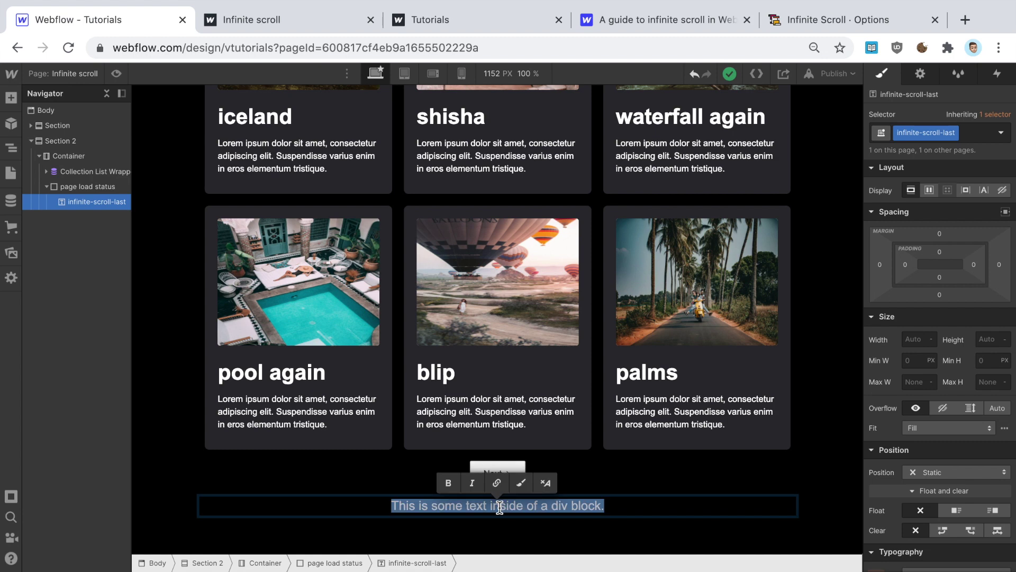
pyautogui.write('The End')
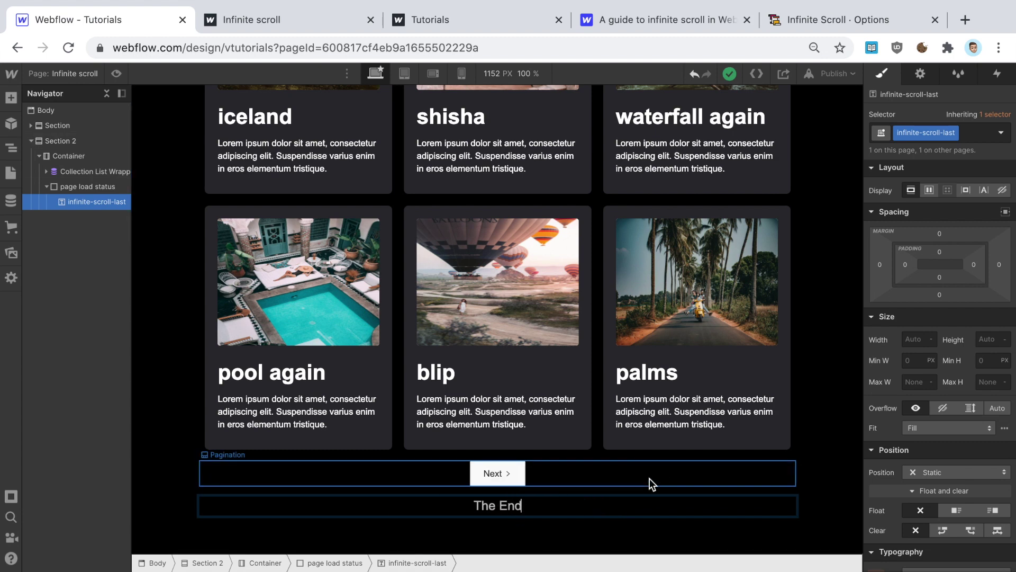
pyautogui.click(650, 478)
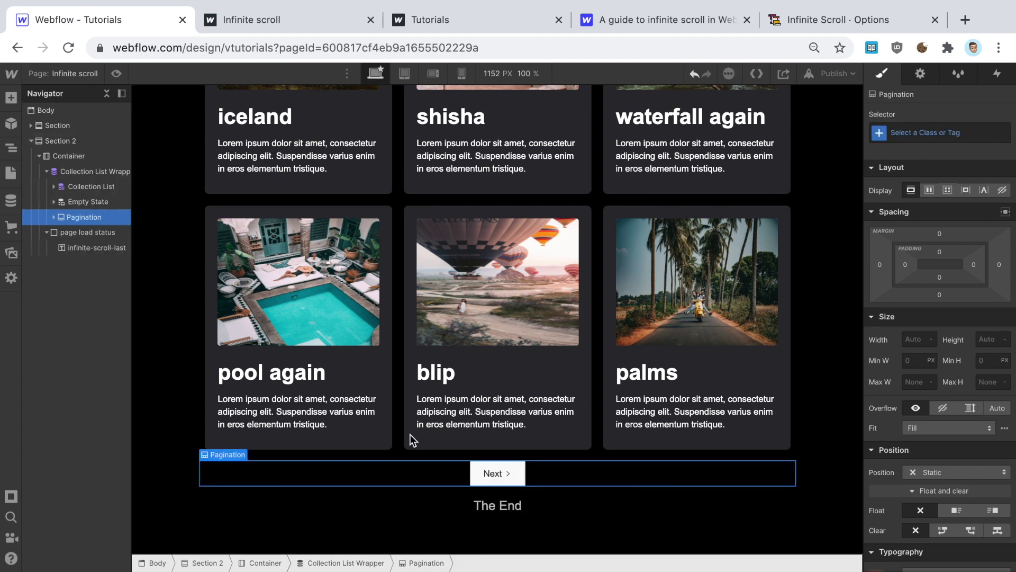
# Step: Insert a Media Image into the page load status block beneath The End
pyautogui.click(88, 234)
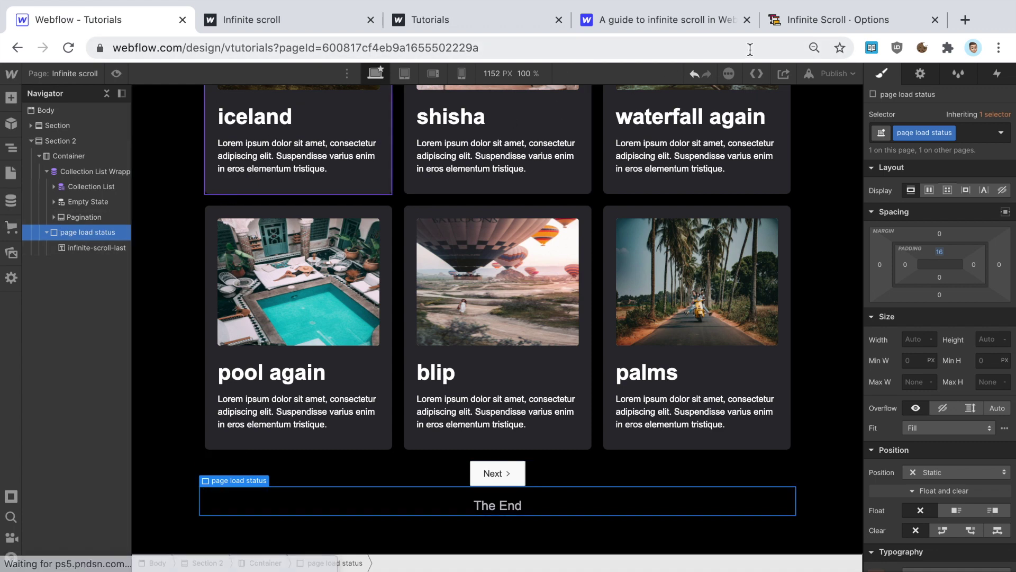
pyautogui.click(825, 21)
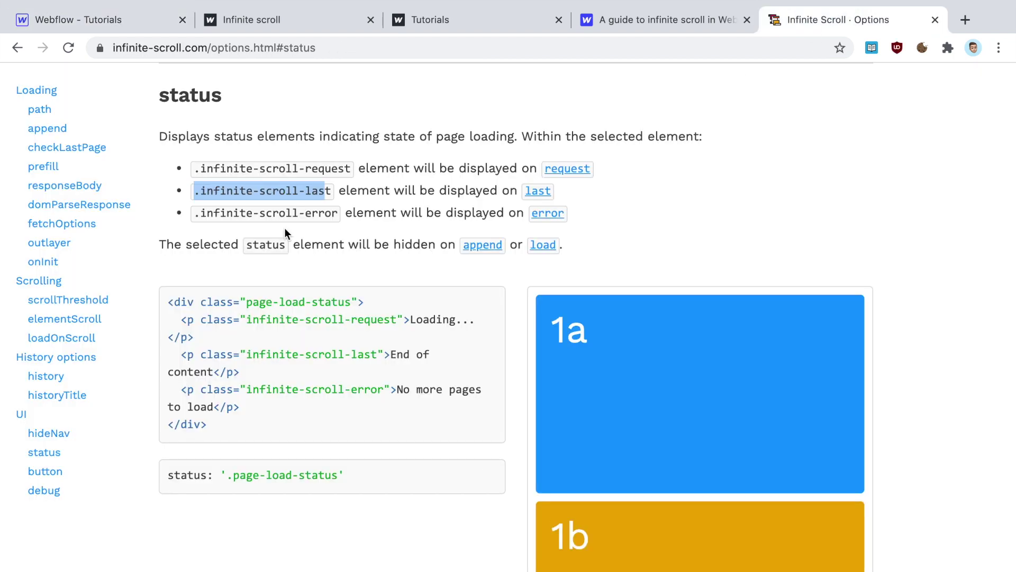
pyautogui.click(113, 21)
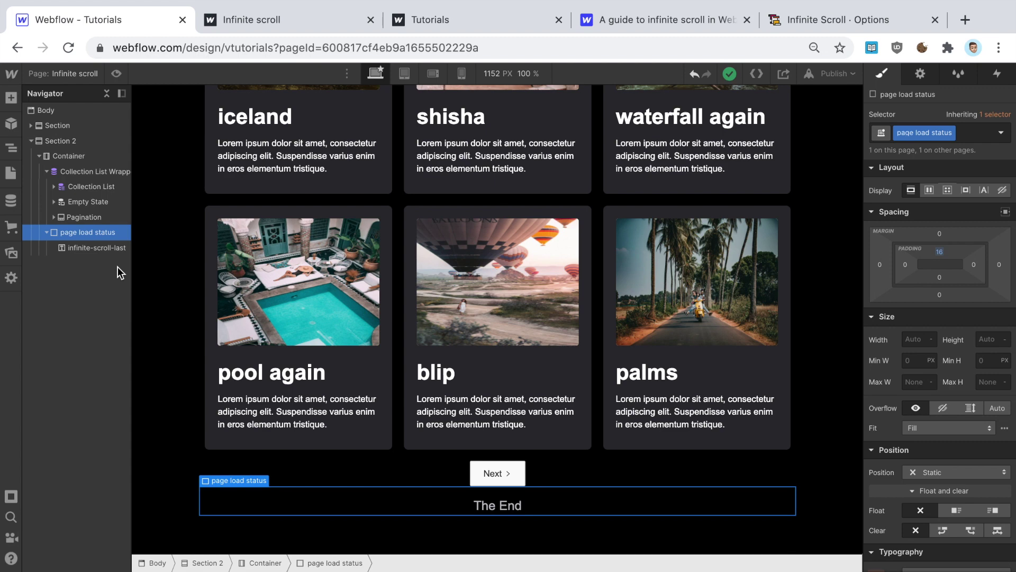
pyautogui.click(10, 98)
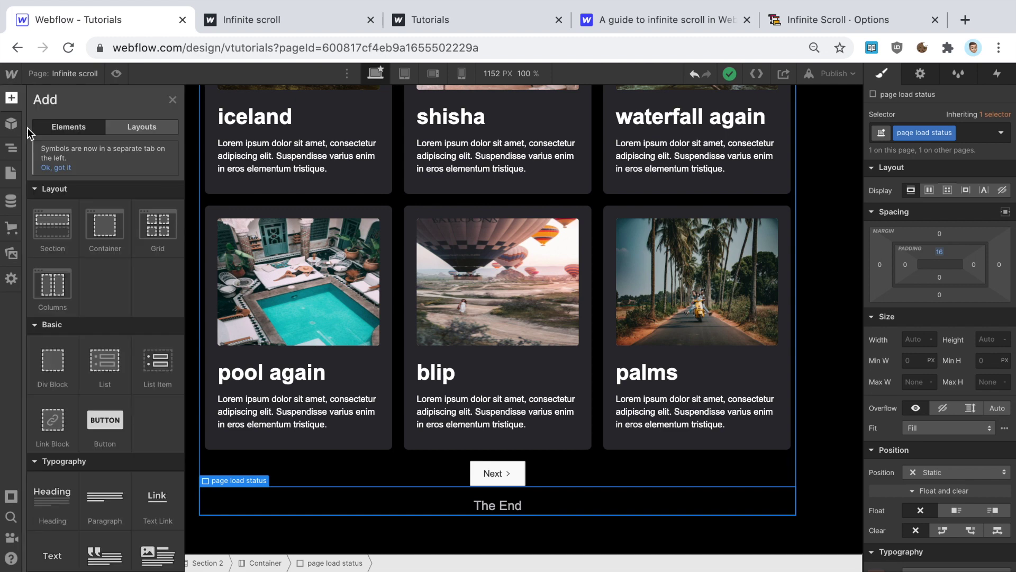
pyautogui.scroll(-5, 57, 448)
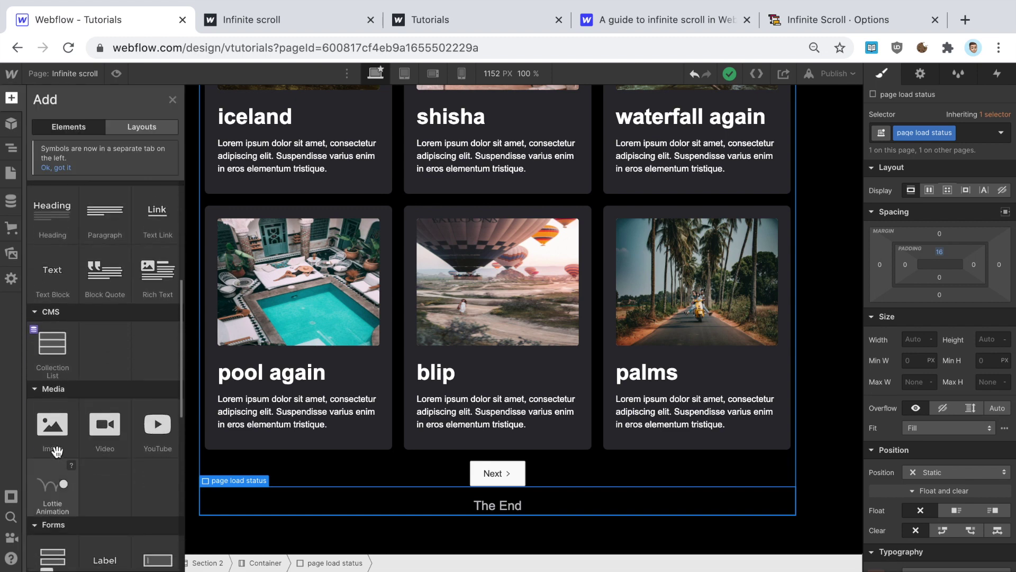
pyautogui.click(56, 447)
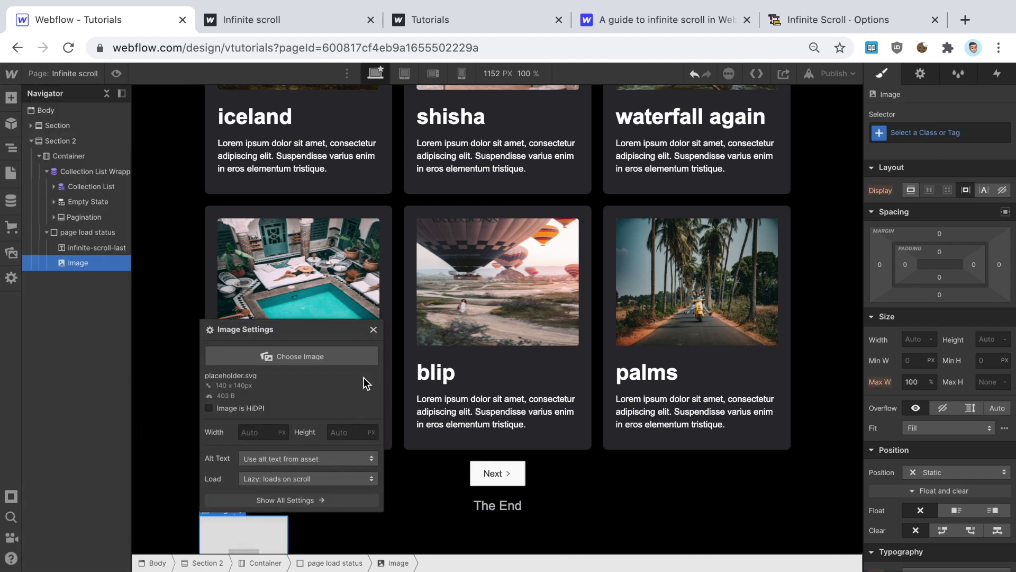
pyautogui.scroll(-3, 406, 432)
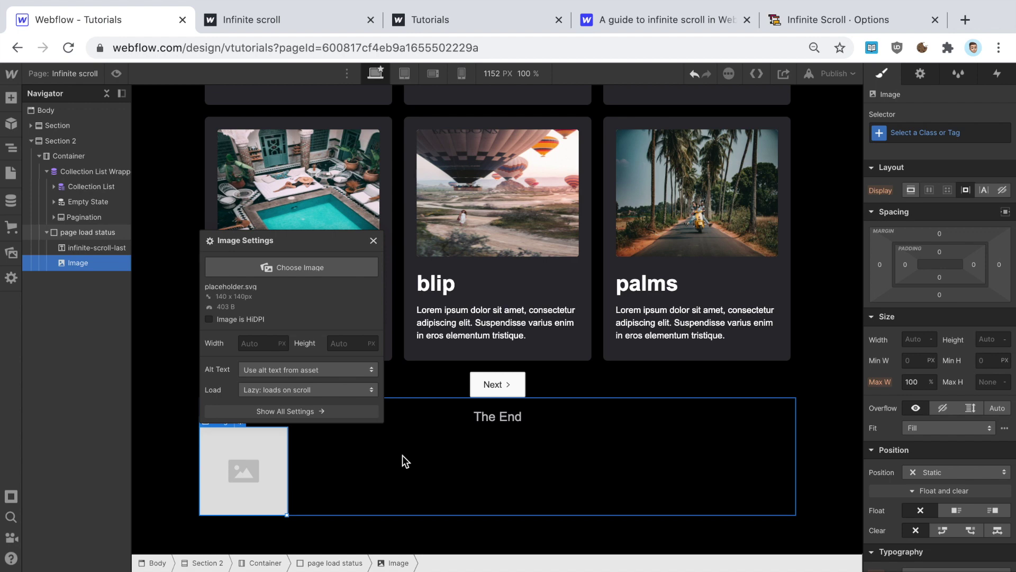
pyautogui.click(966, 20)
pyautogui.write('l')
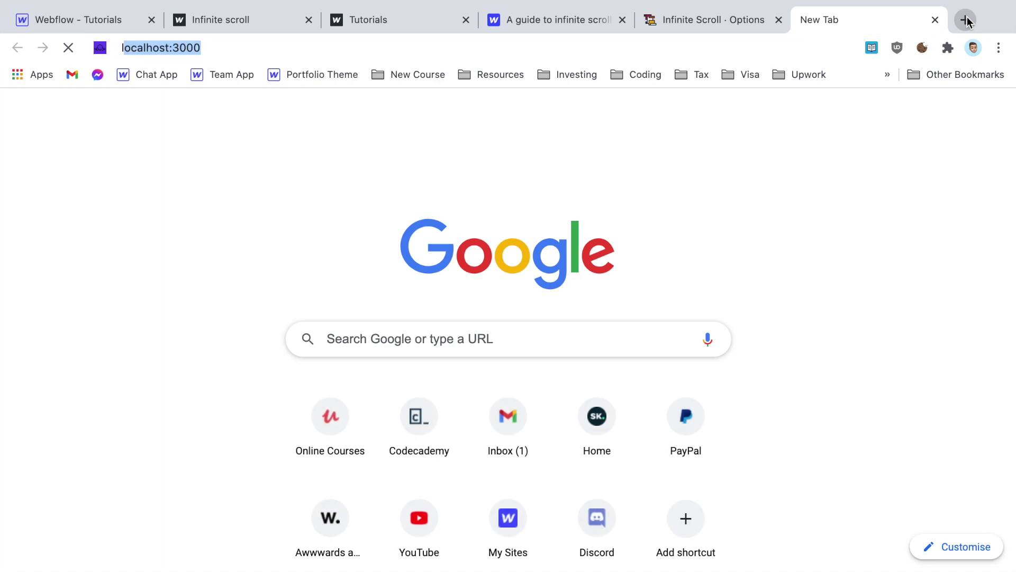
pyautogui.write('oading do')
pyautogui.press('Return')
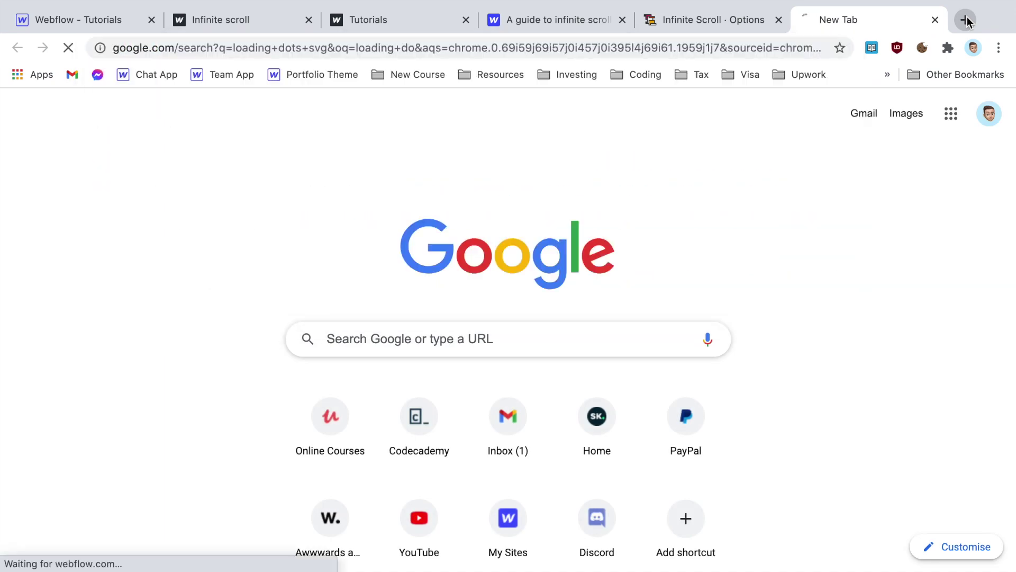
pyautogui.scroll(-6, 196, 89)
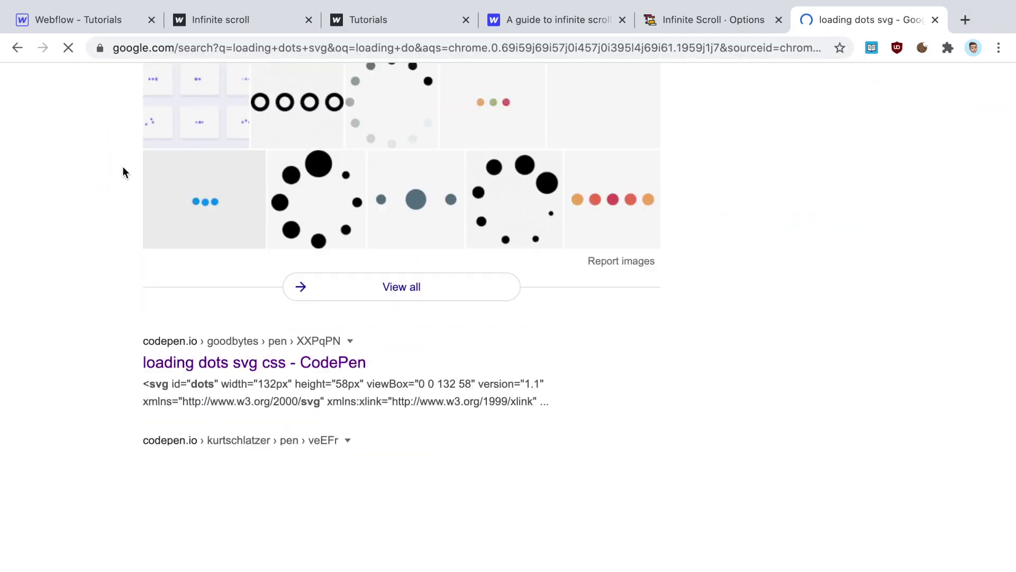
pyautogui.scroll(-5, 285, 227)
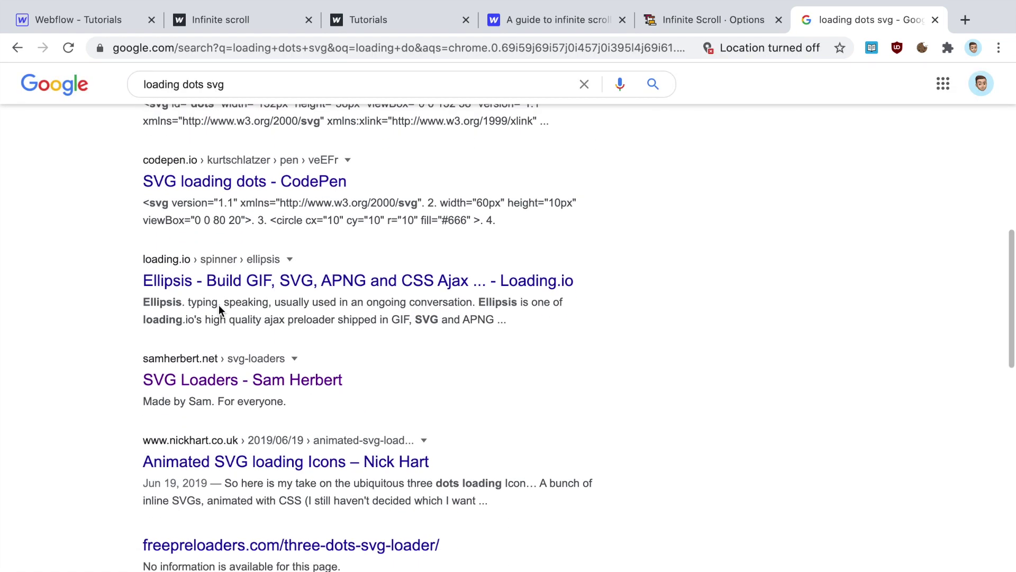
pyautogui.scroll(-1, 219, 307)
pyautogui.click(229, 357)
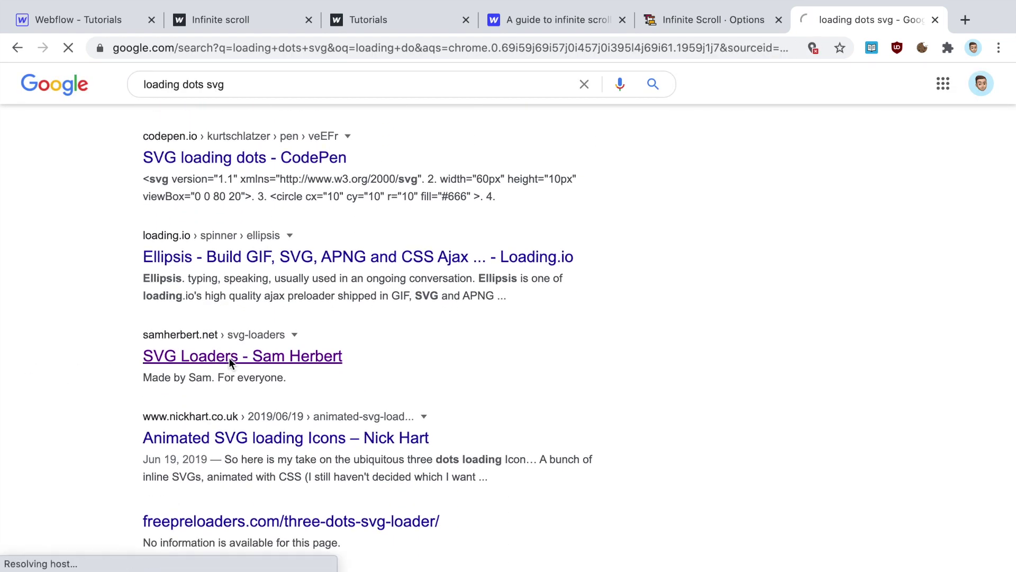
pyautogui.scroll(-2, 477, 321)
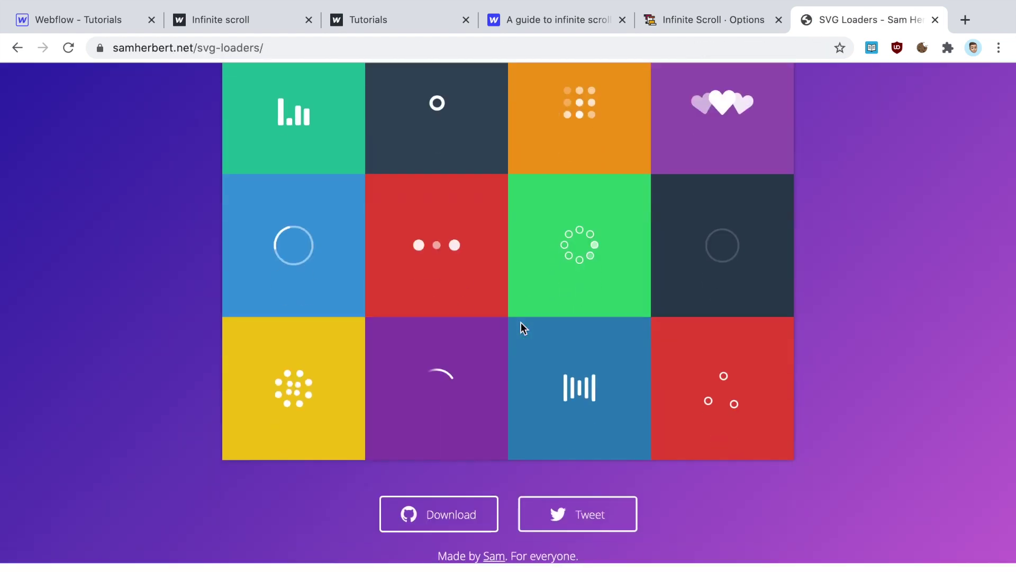
pyautogui.scroll(2, 488, 489)
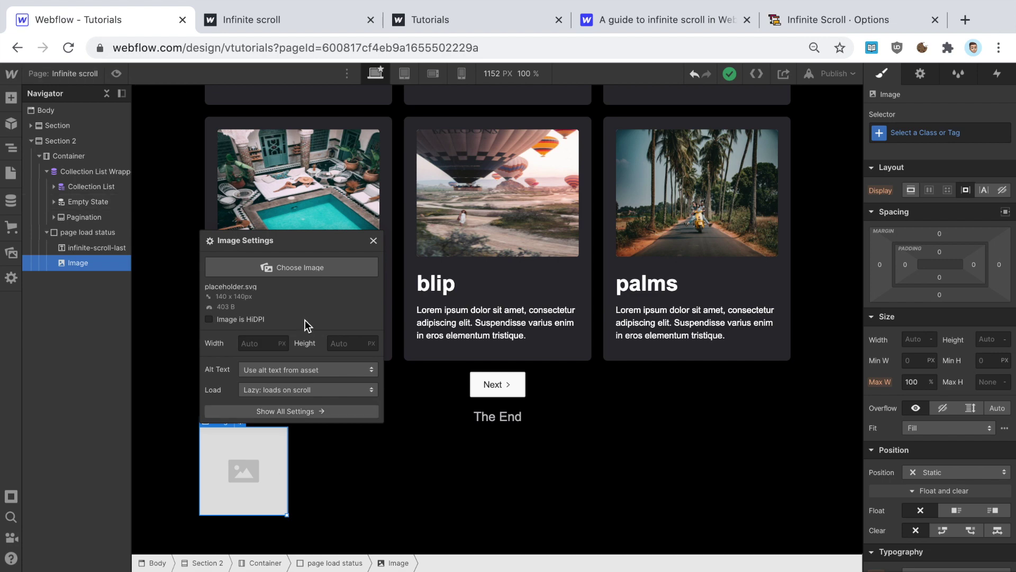
# Step: Swap the placeholder image for three-dots.svg from the Assets panel
pyautogui.click(312, 269)
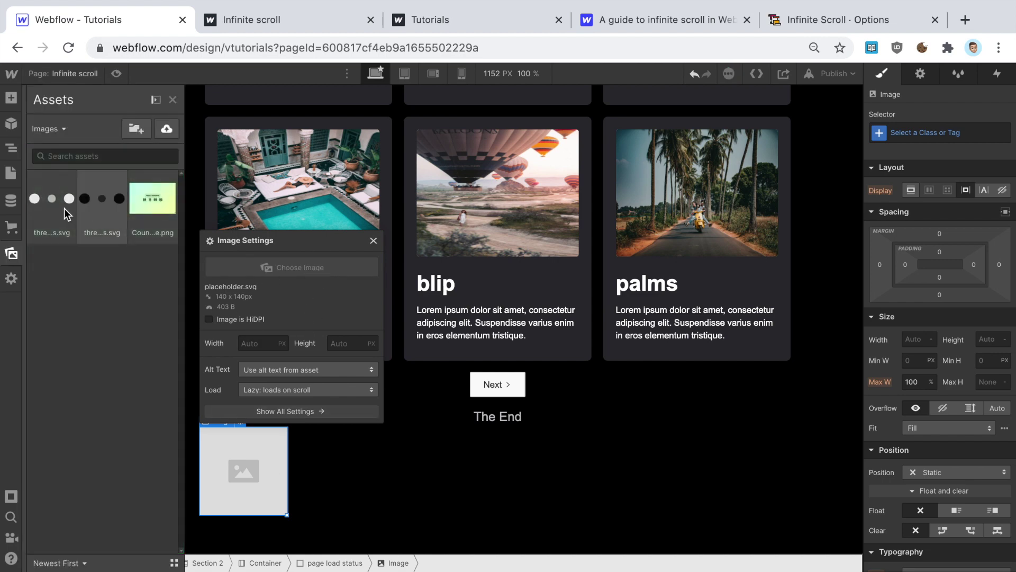
pyautogui.click(54, 199)
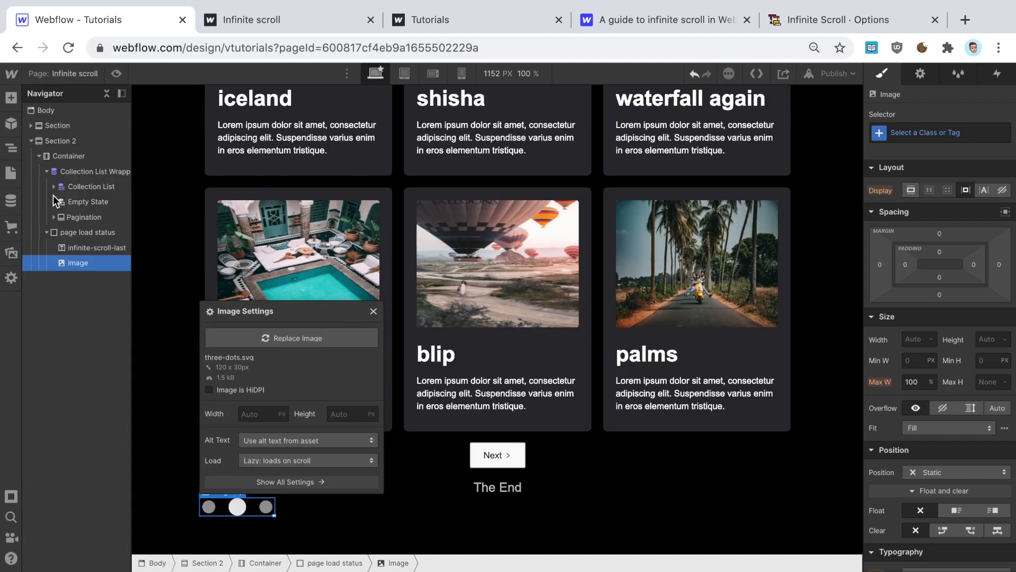
pyautogui.click(373, 311)
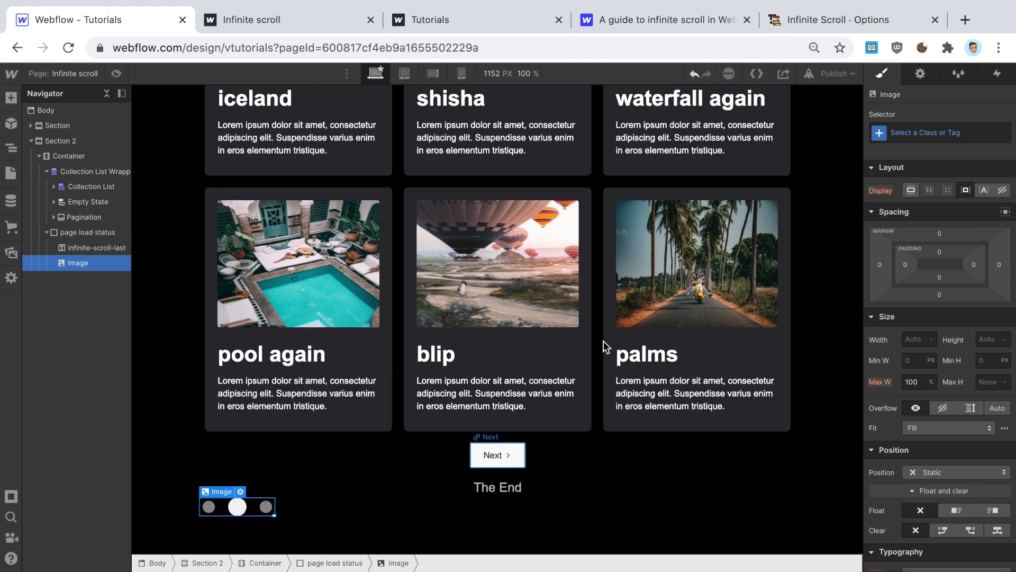
pyautogui.click(795, 25)
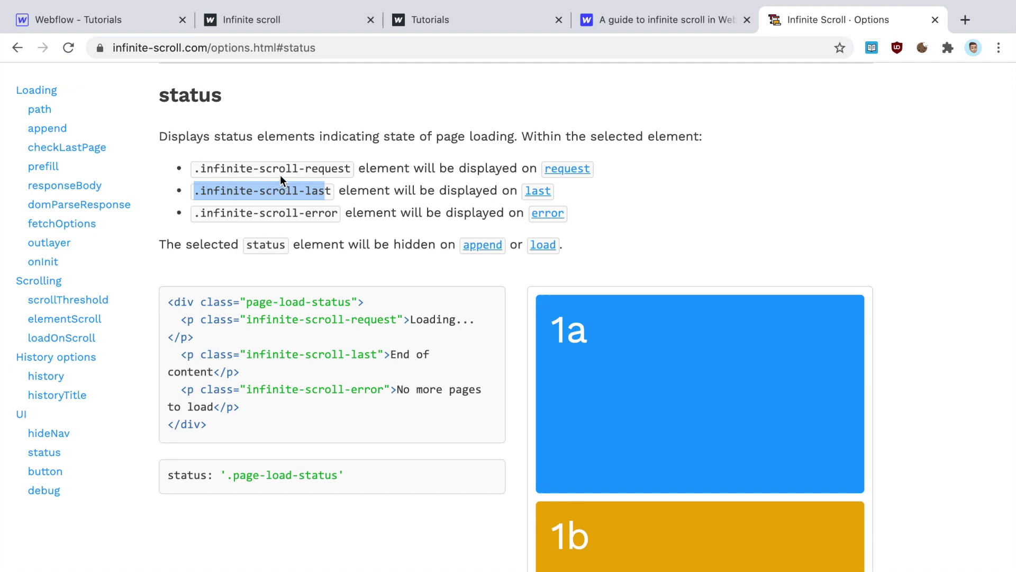
pyautogui.doubleClick(324, 169)
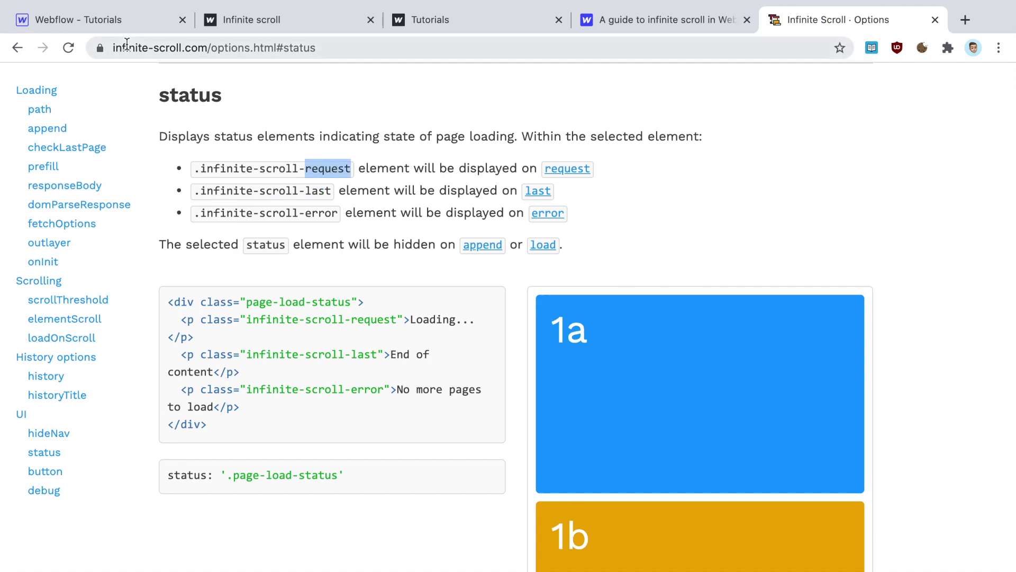
pyautogui.click(133, 28)
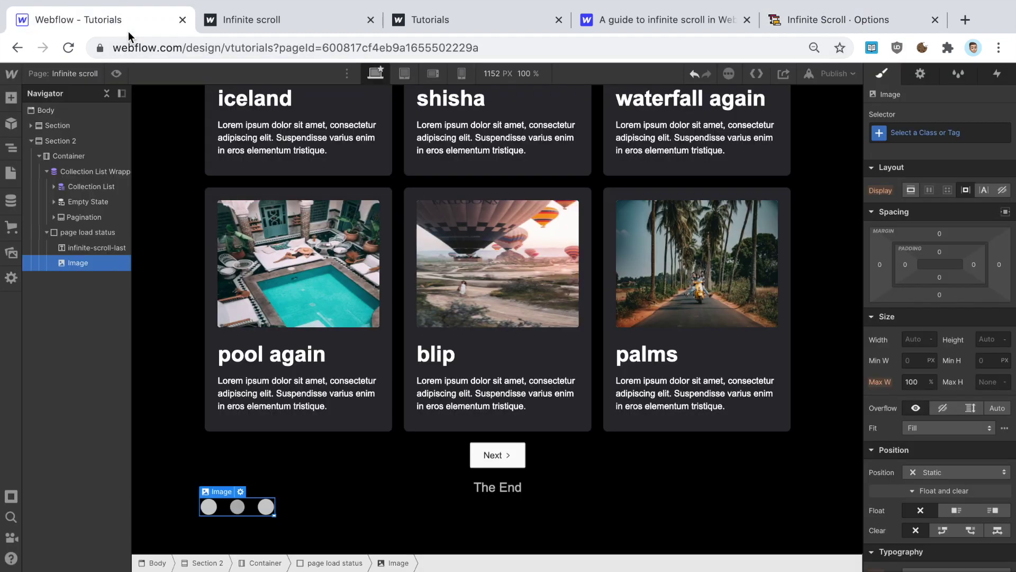
# Step: Assign the existing infinite-scroll-request class to the loading dots image
pyautogui.click(929, 134)
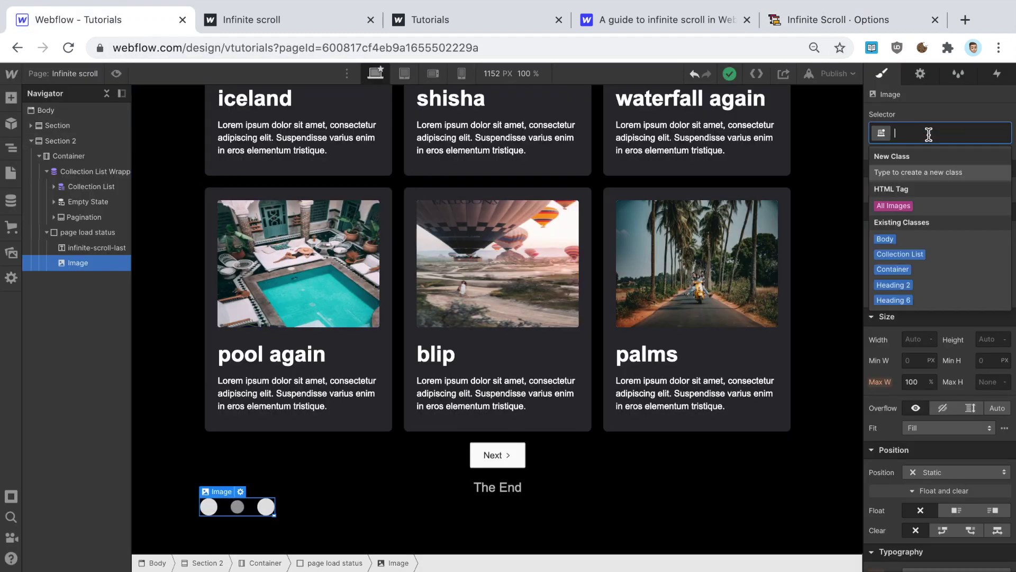
pyautogui.write('requ')
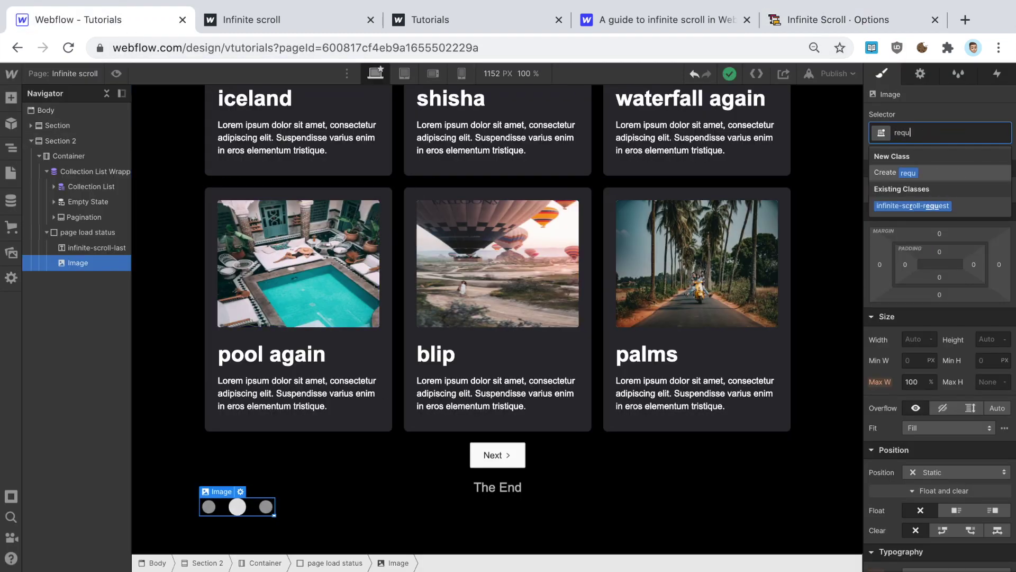
pyautogui.press('Down')
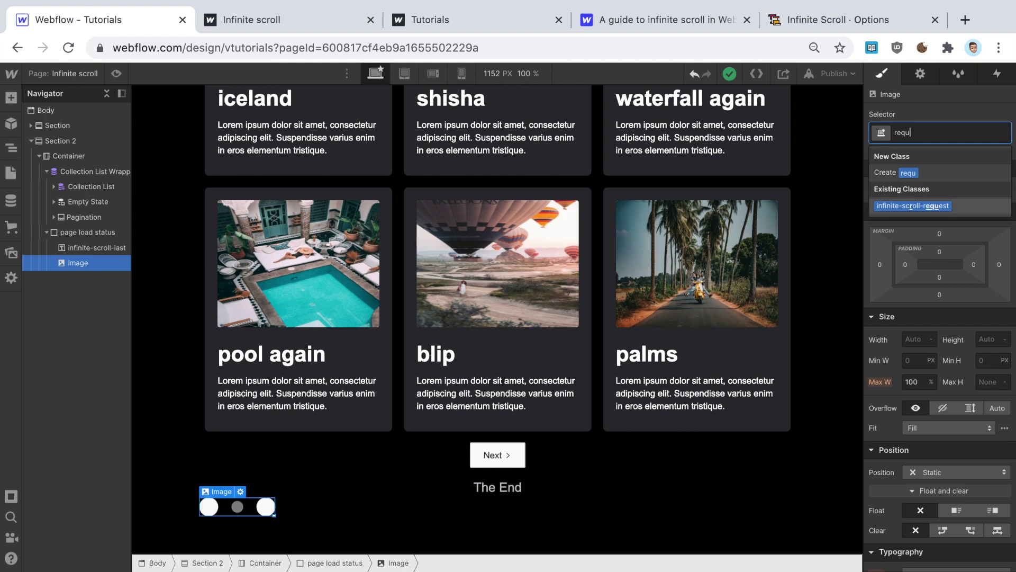
pyautogui.press('Return')
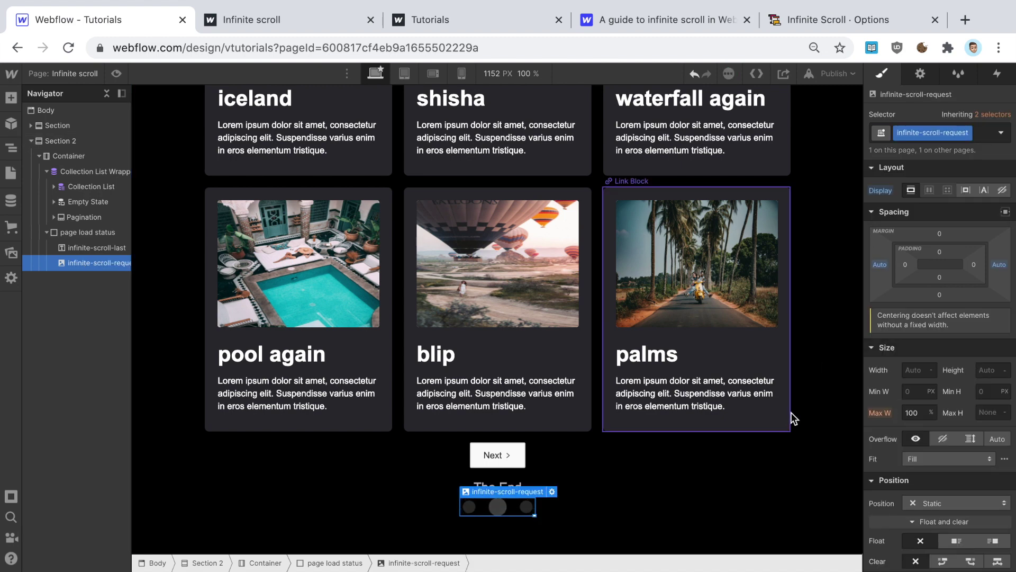
# Step: Set the loading dots image's Effects opacity to 70%
pyautogui.scroll(-10, 968, 453)
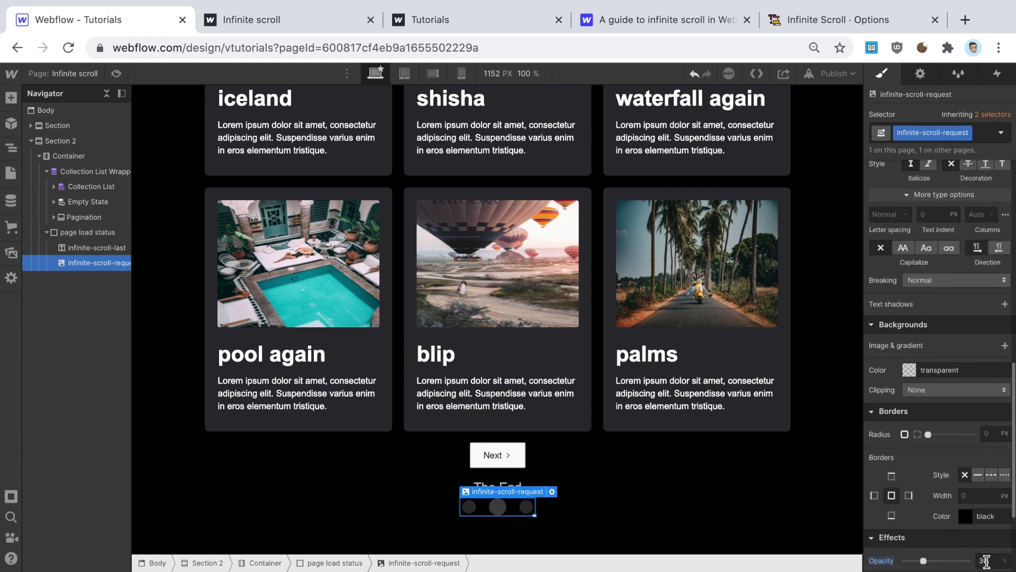
pyautogui.scroll(-2, 988, 530)
pyautogui.click(995, 454)
pyautogui.write('60')
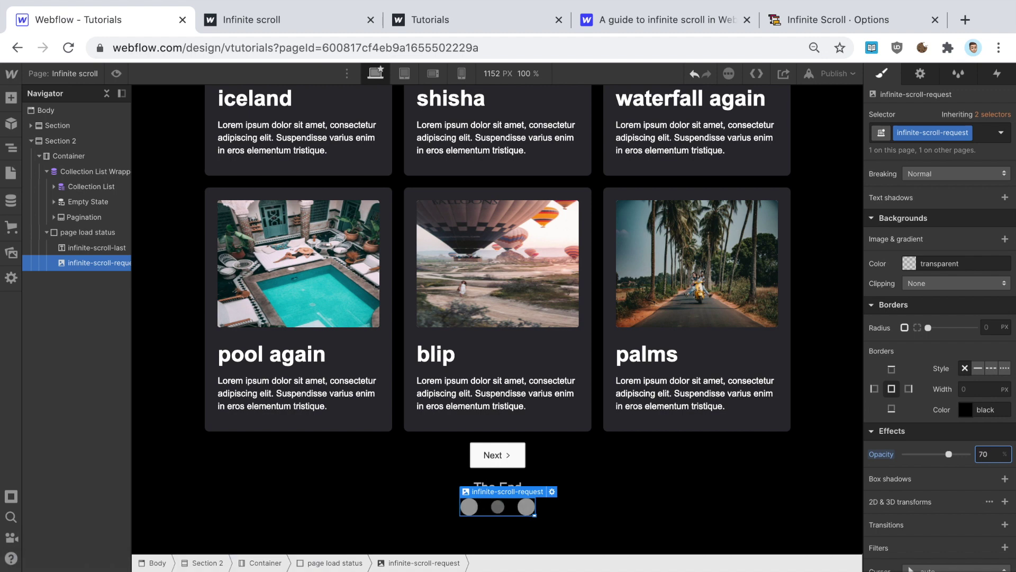
# Step: Move the infinite-scroll-request loading dots above the infinite-scroll-last text in the Navigator
pyautogui.click(738, 466)
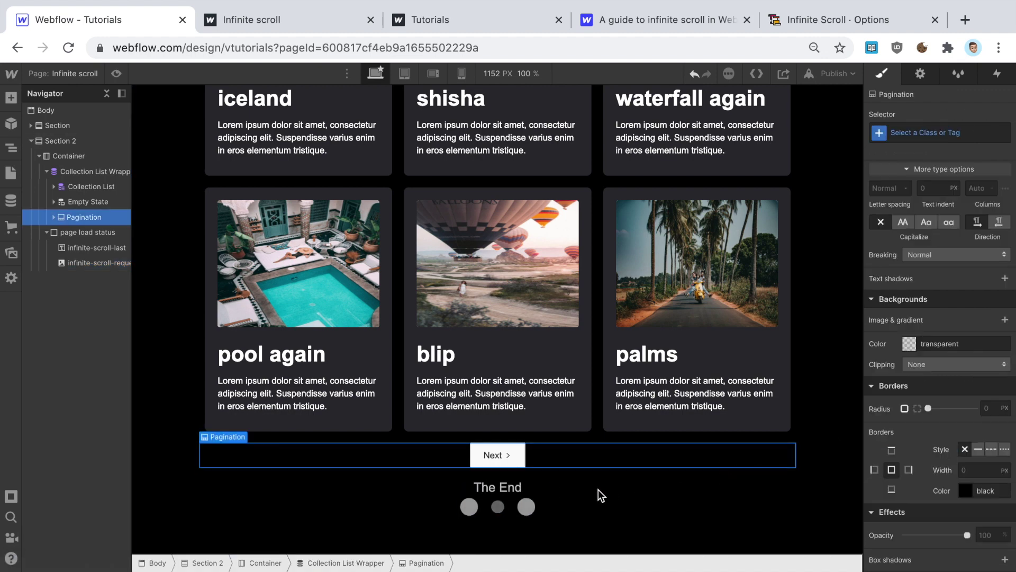
pyautogui.click(91, 262)
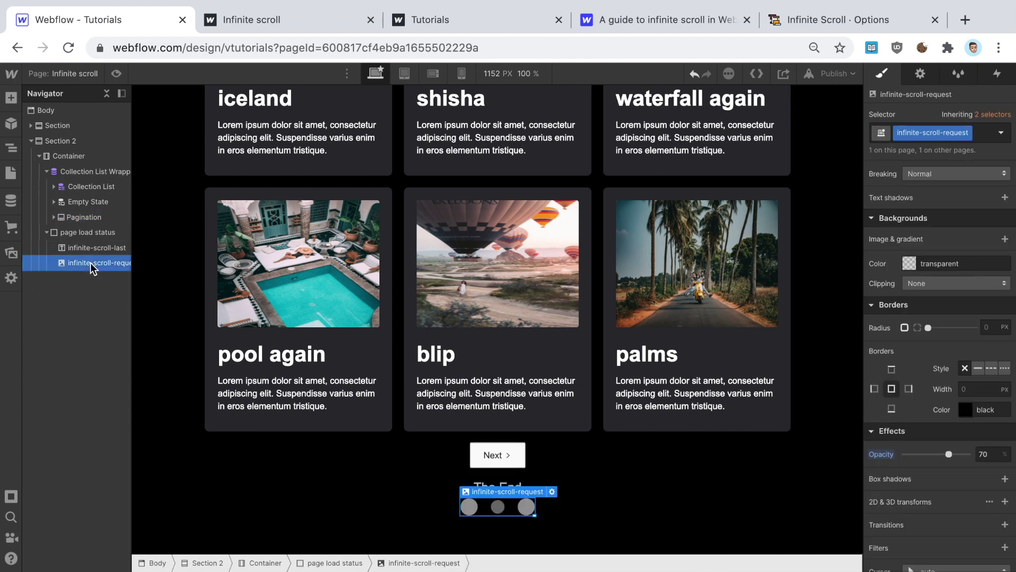
pyautogui.moveTo(88, 247); pyautogui.dragTo(87, 245)
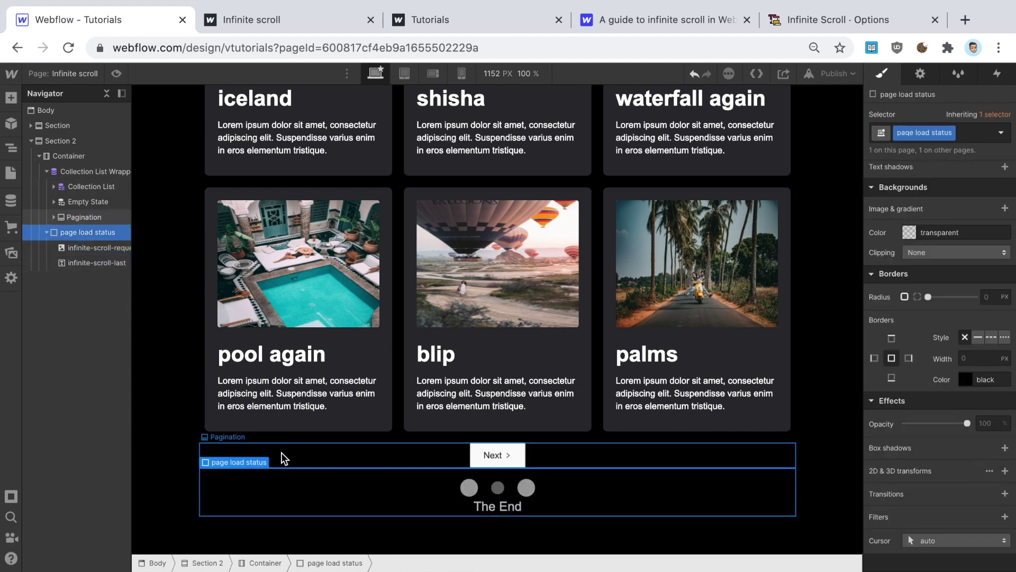
# Step: Set the Pagination block's Display to None
pyautogui.click(281, 453)
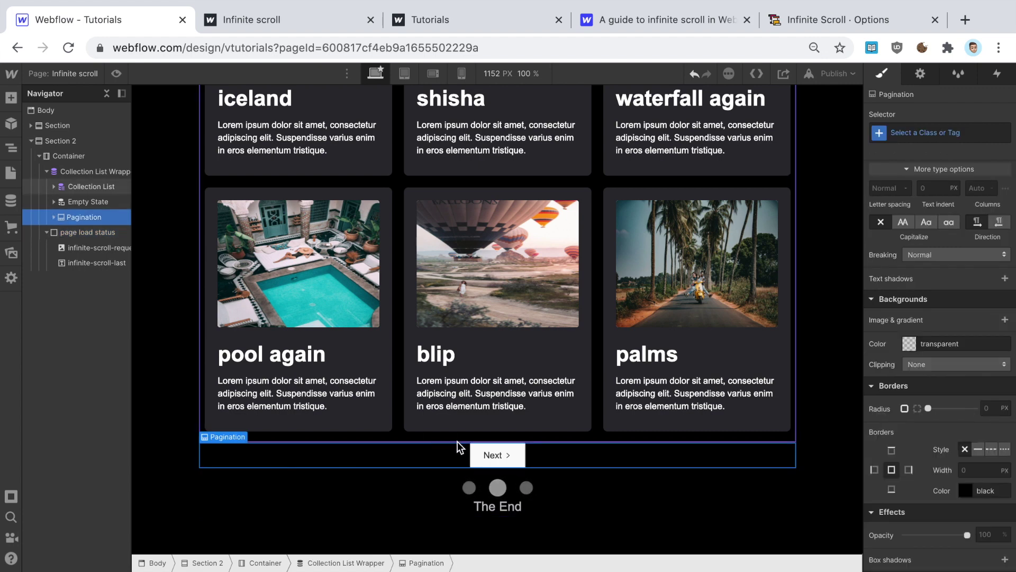
pyautogui.scroll(10, 942, 264)
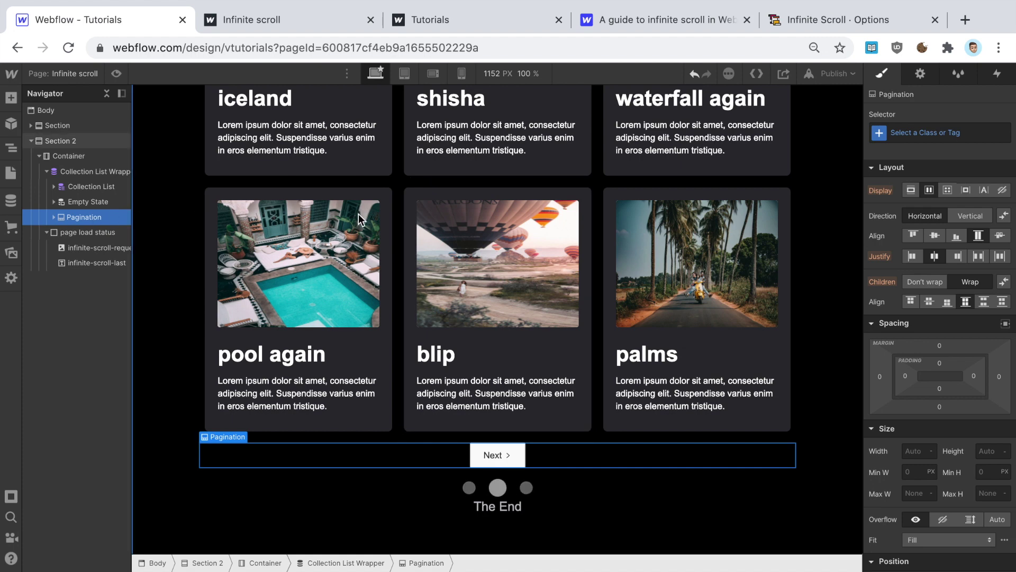
pyautogui.click(1000, 191)
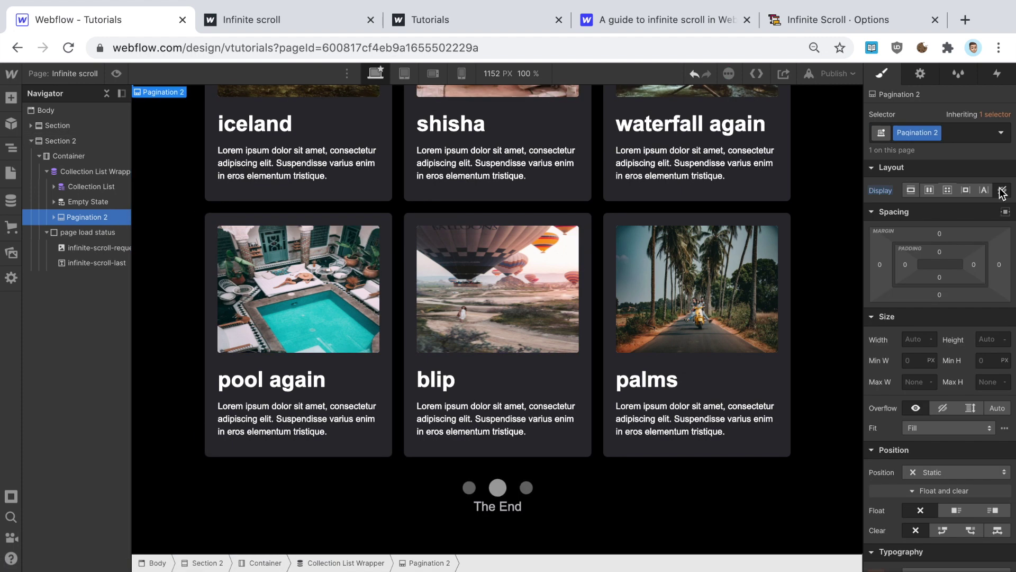
pyautogui.click(837, 72)
# Step: Publish the site and scroll the live Infinite scroll page through all photo pages to The End
pyautogui.click(803, 257)
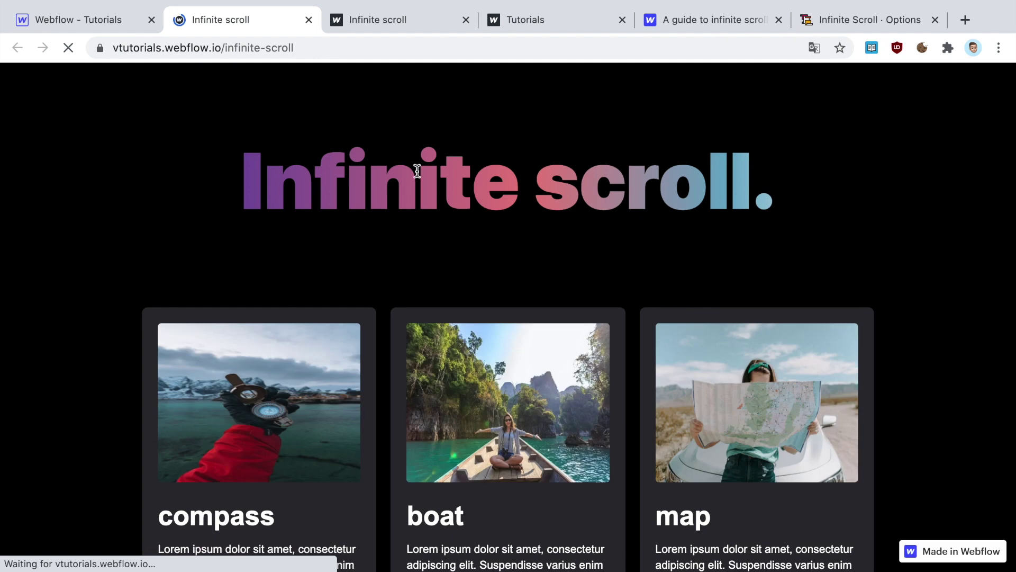
pyautogui.scroll(-12, 429, 177)
pyautogui.scroll(-20, 450, 183)
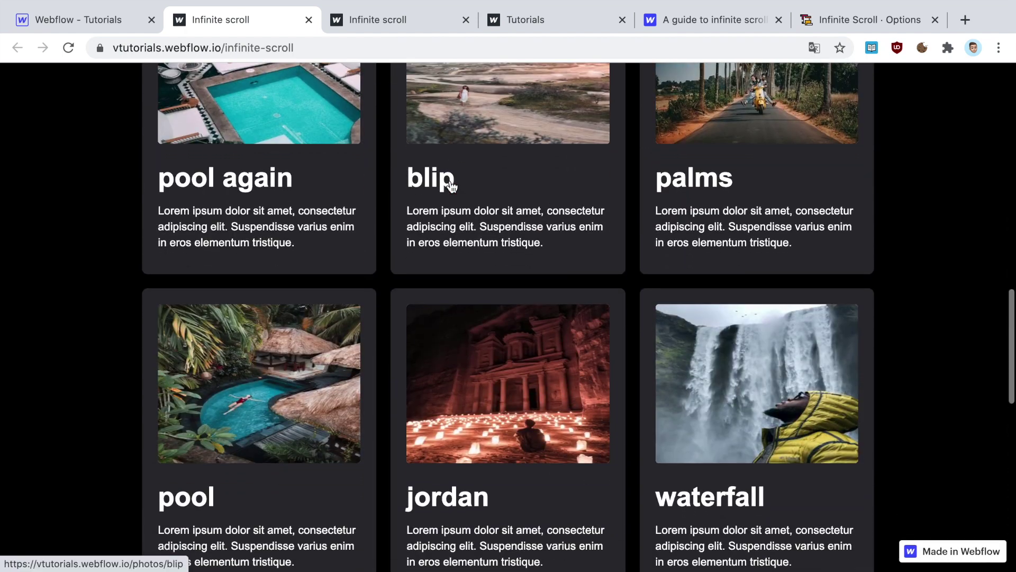
pyautogui.scroll(-10, 530, 386)
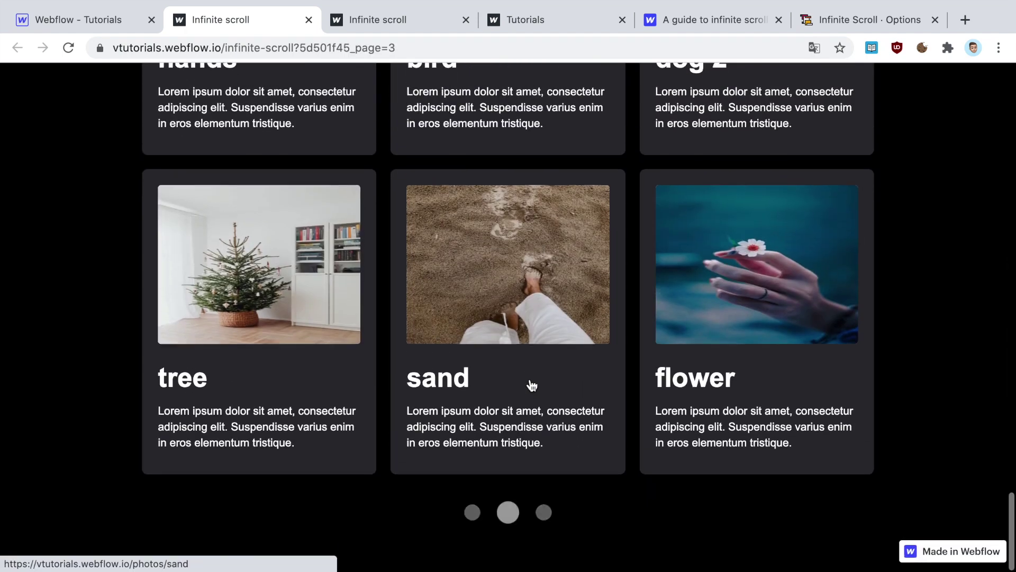
pyautogui.scroll(-5, 679, 511)
pyautogui.scroll(-15, 556, 477)
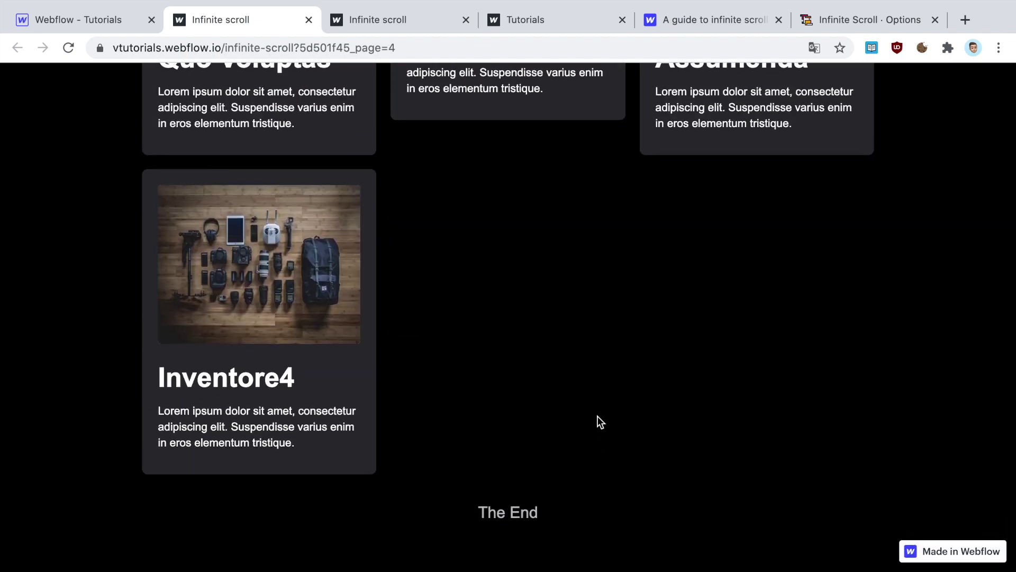
pyautogui.scroll(4, 598, 418)
pyautogui.scroll(-4, 550, 455)
pyautogui.scroll(8, 605, 451)
pyautogui.scroll(5, 150, 91)
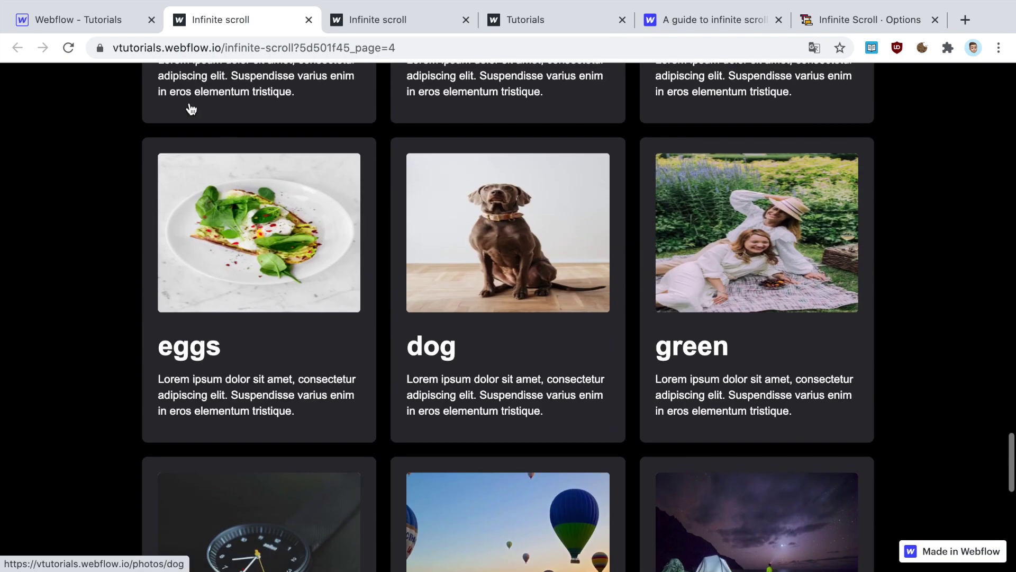
pyautogui.scroll(8, 461, 238)
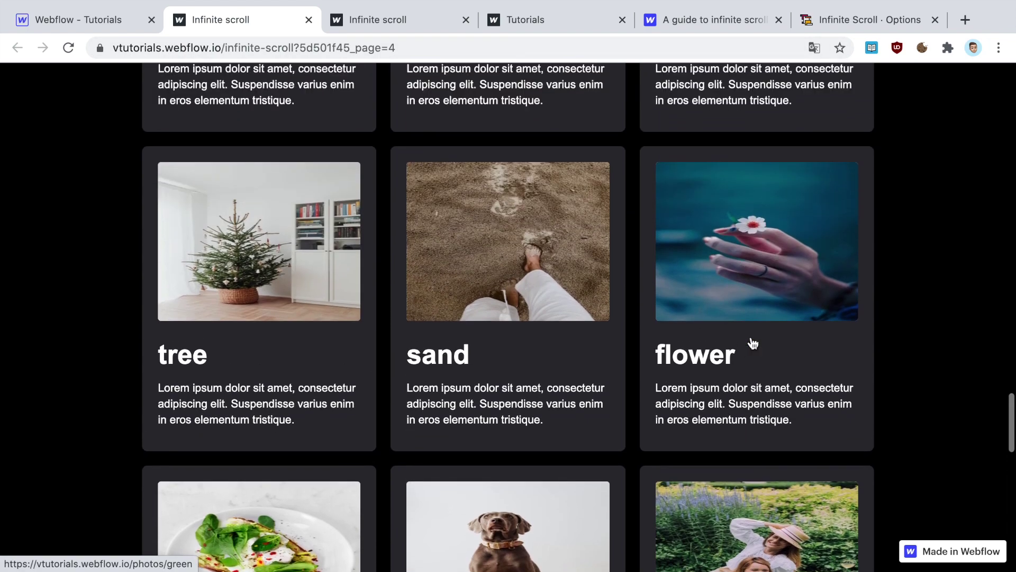
pyautogui.scroll(5, 300, 262)
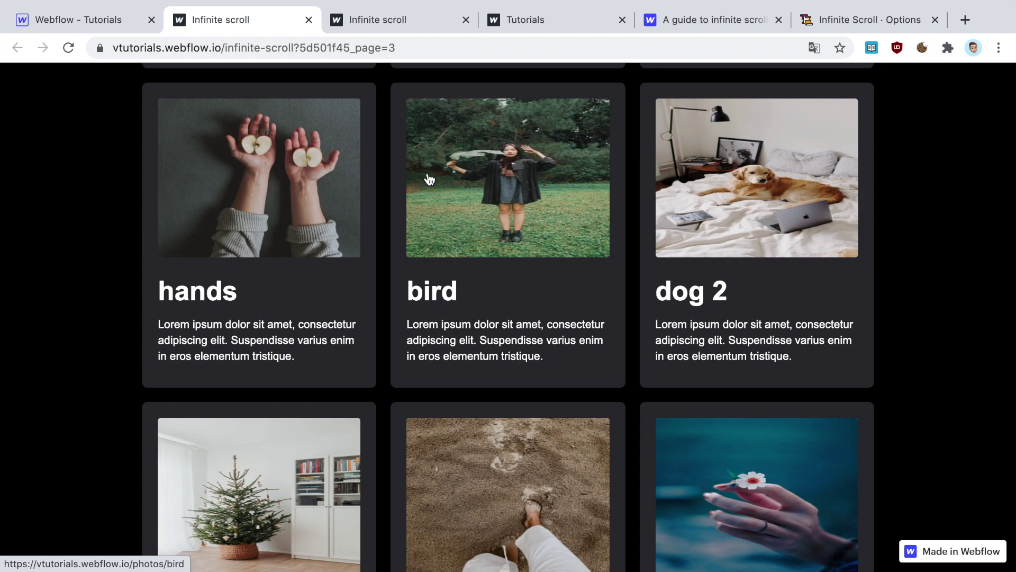
pyautogui.scroll(9, 486, 190)
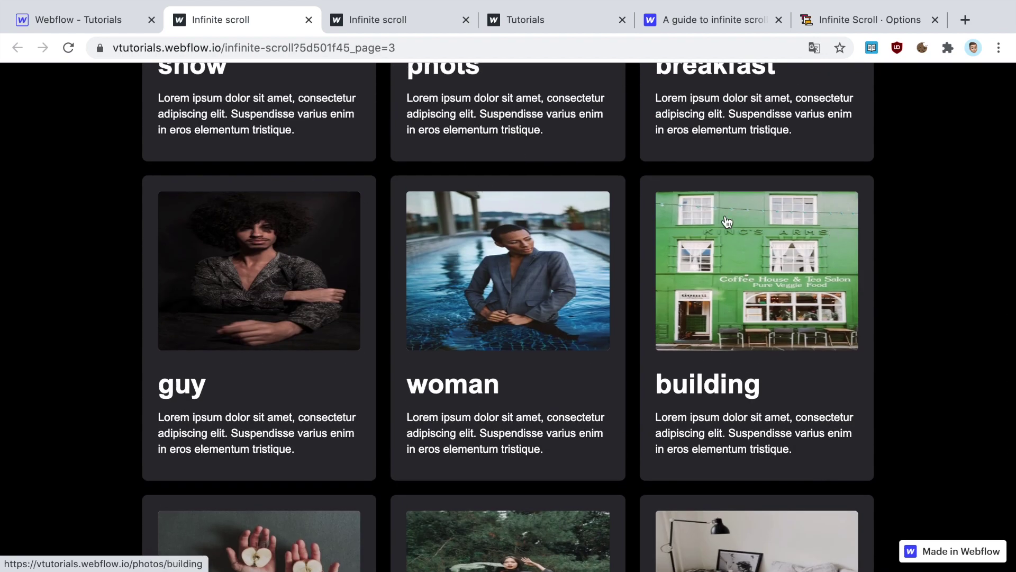
pyautogui.scroll(14, 687, 239)
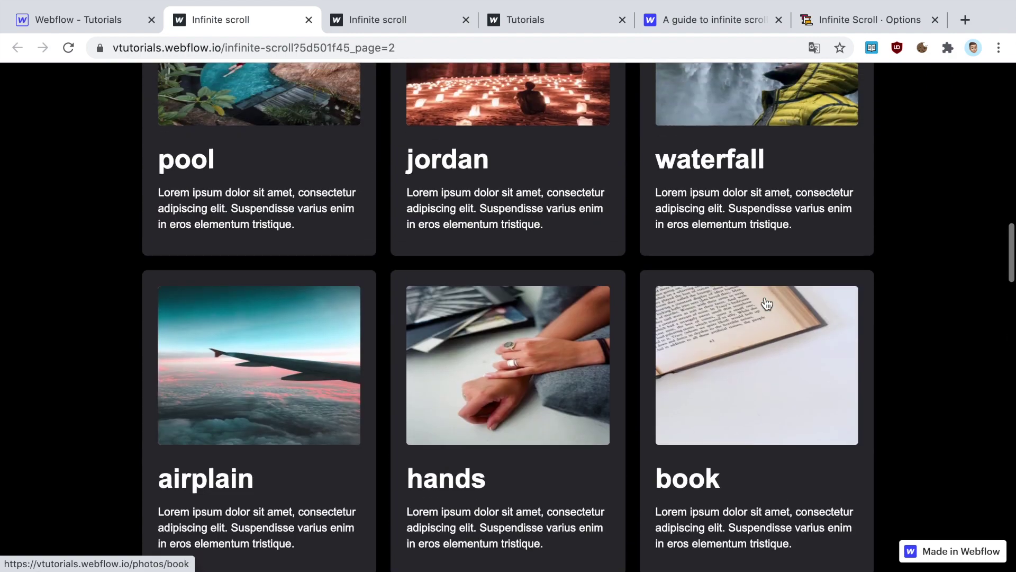
pyautogui.scroll(-2, 767, 304)
pyautogui.scroll(-7, 391, 296)
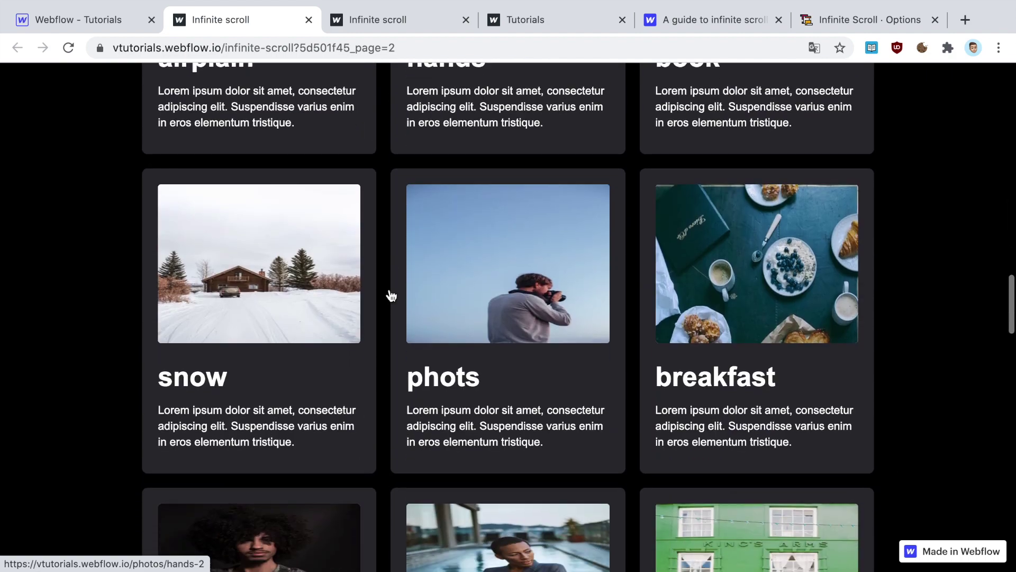
pyautogui.click(101, 16)
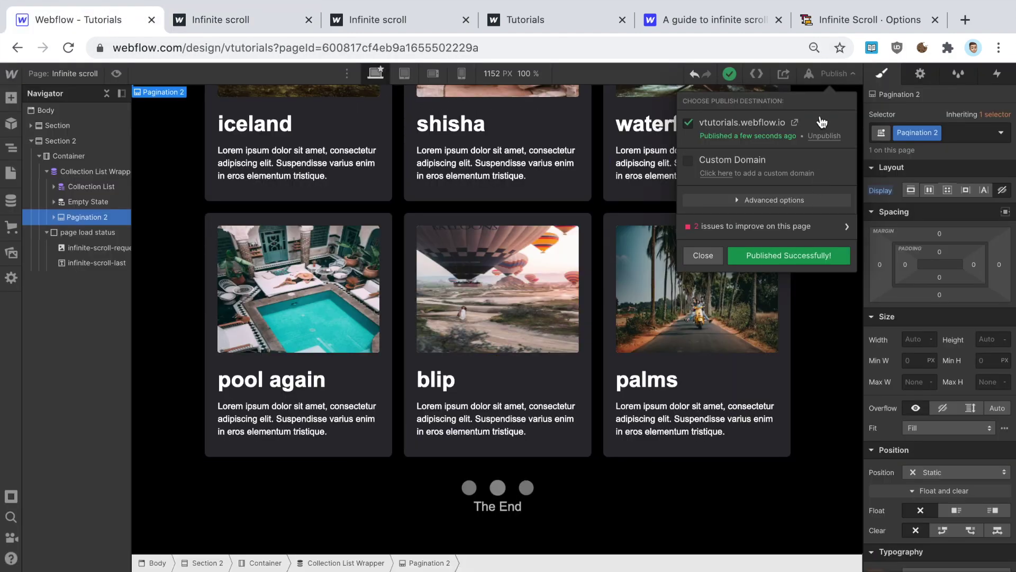
# Step: Close the Publish panel and open the Home page for editing
pyautogui.click(842, 71)
pyautogui.click(493, 268)
pyautogui.scroll(5, 494, 268)
pyautogui.scroll(5, 493, 269)
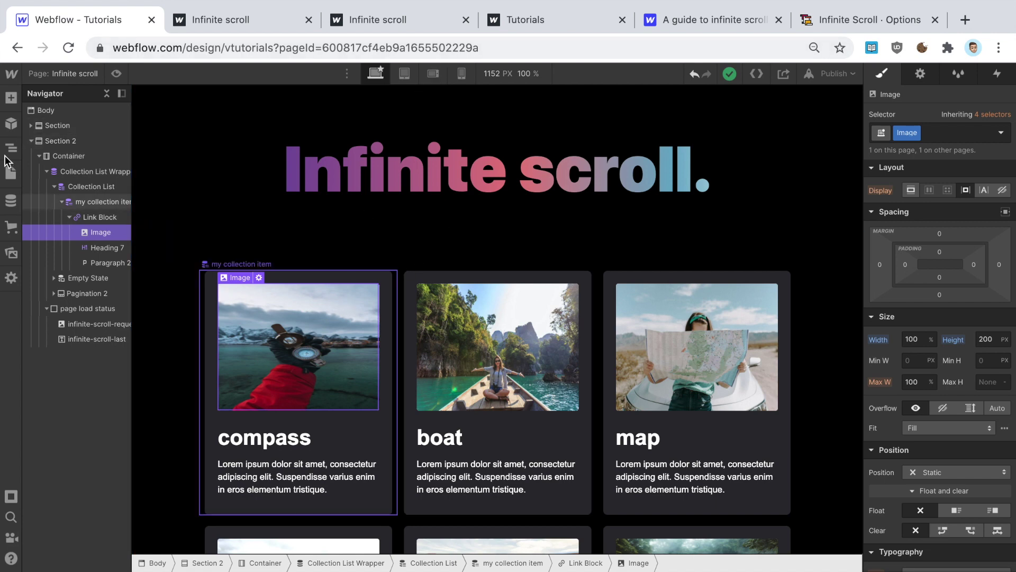
pyautogui.click(8, 171)
pyautogui.click(77, 171)
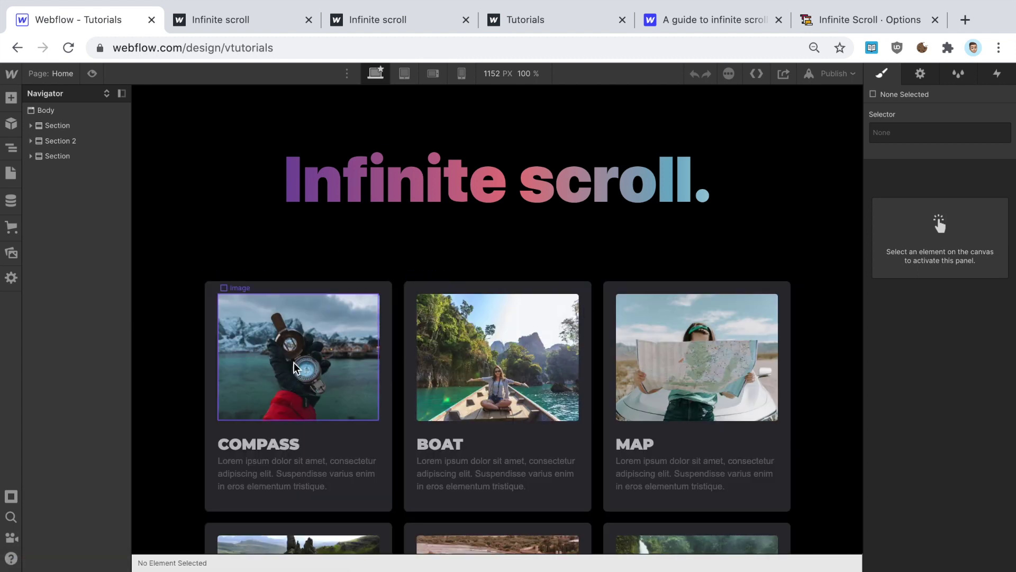
# Step: Bind the compass card Image's background image to the Photos thumbnail photo field
pyautogui.click(294, 362)
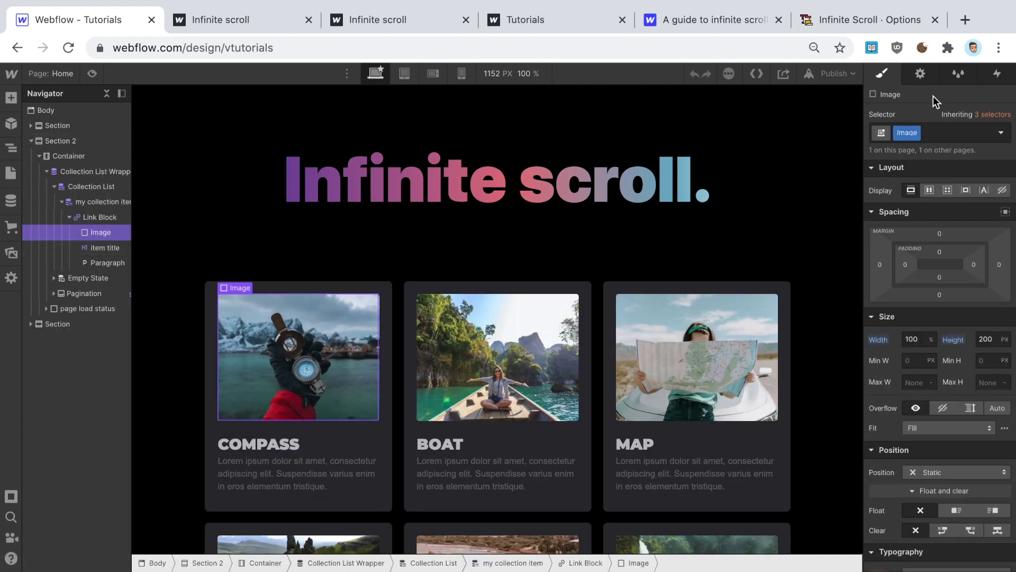
pyautogui.click(922, 75)
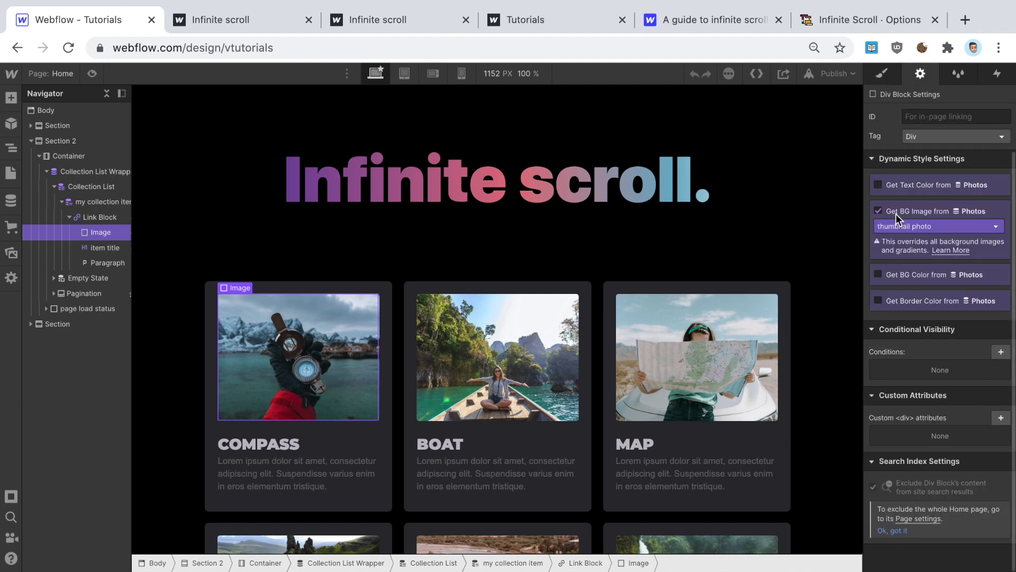
pyautogui.click(930, 227)
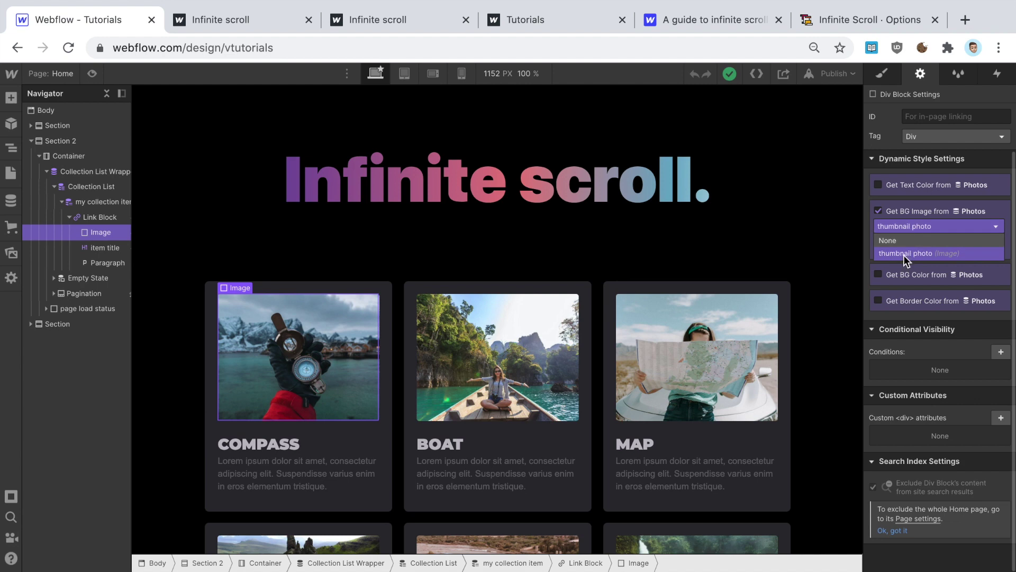
pyautogui.click(904, 254)
pyautogui.click(883, 74)
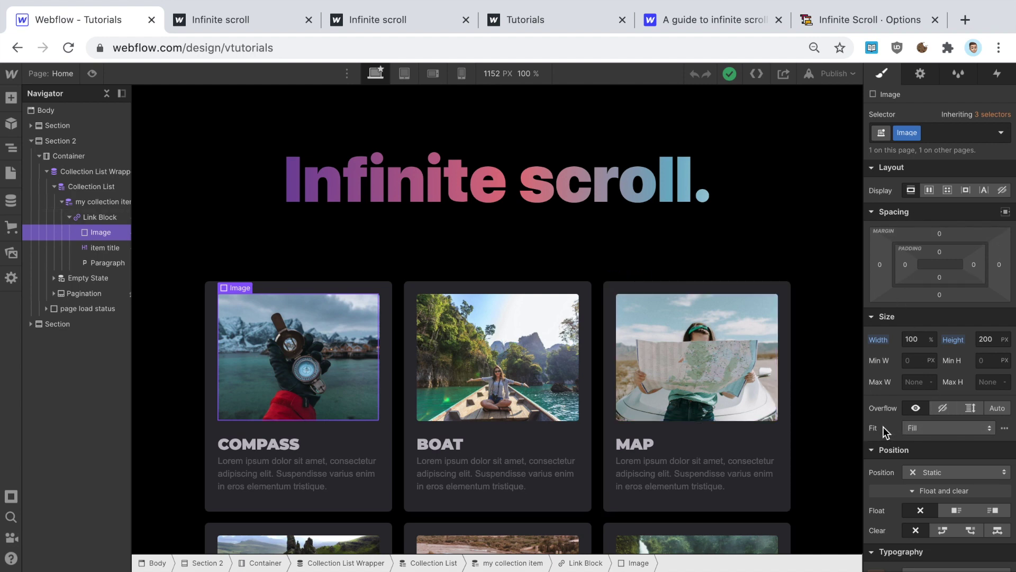
# Step: Keep image fit on Fill, then replace the background image layer with one centred at 50%/50% and sized Cover
pyautogui.click(928, 431)
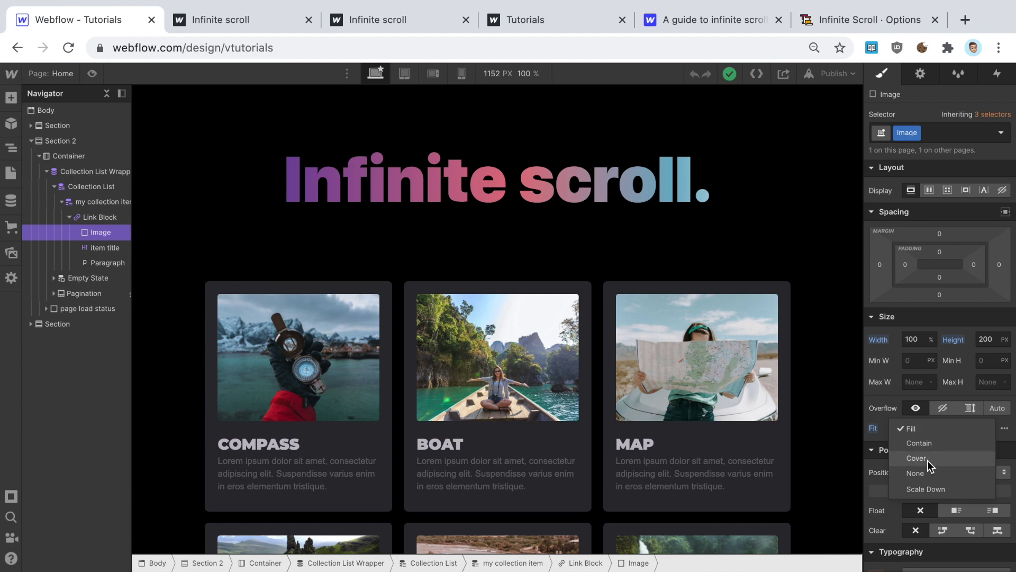
pyautogui.click(886, 412)
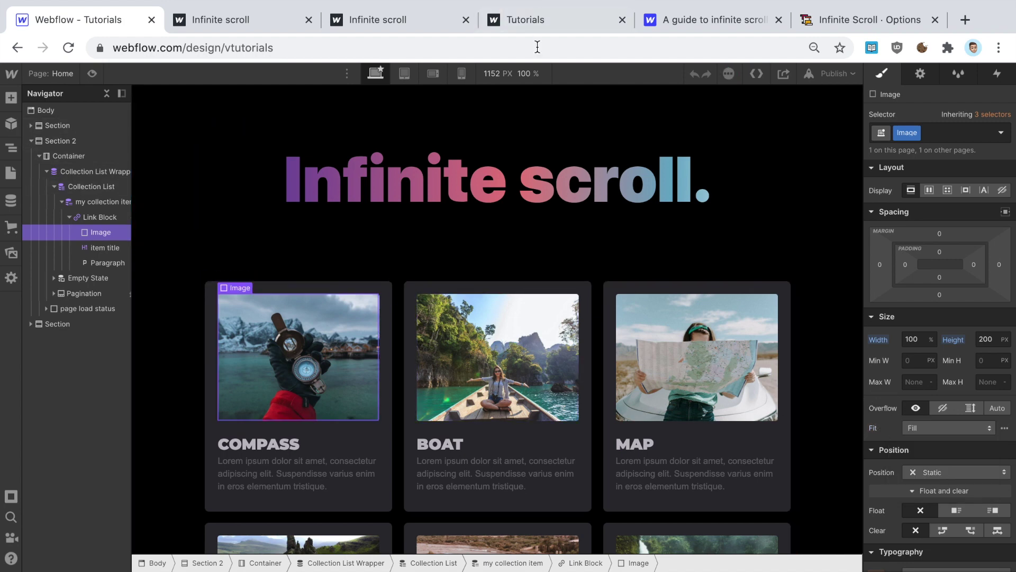
pyautogui.scroll(-2, 536, 263)
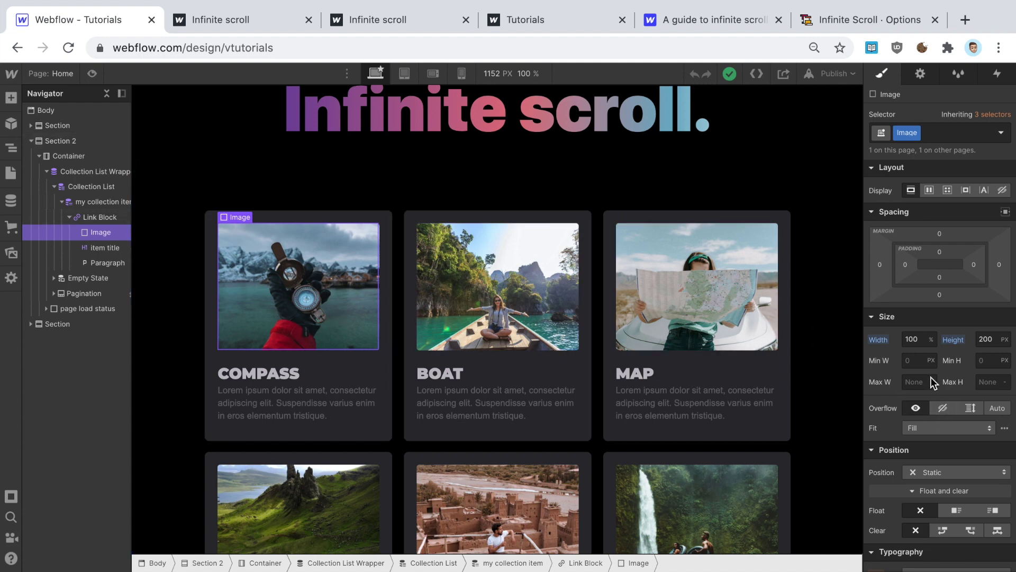
pyautogui.scroll(-8, 931, 377)
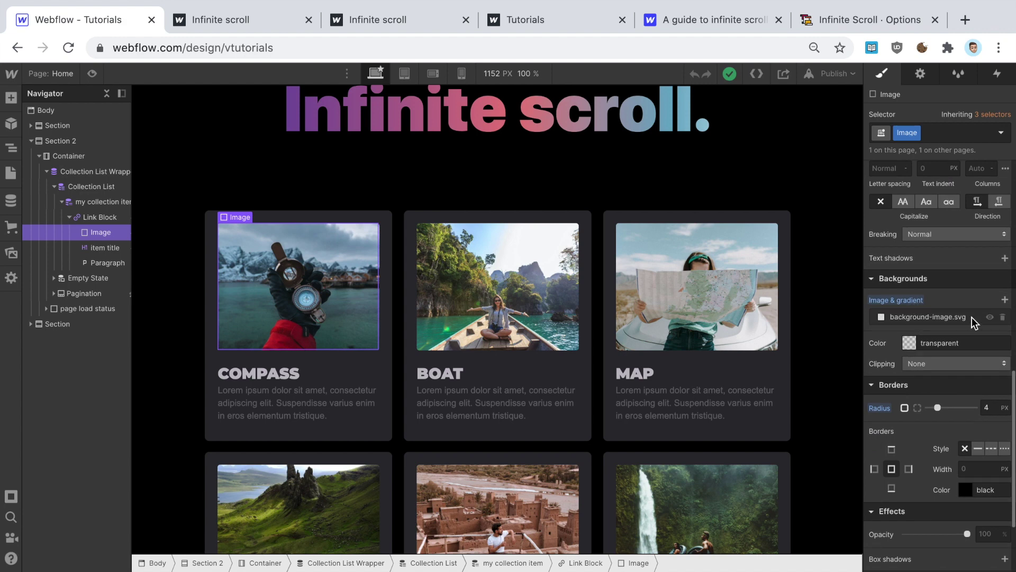
pyautogui.click(1003, 316)
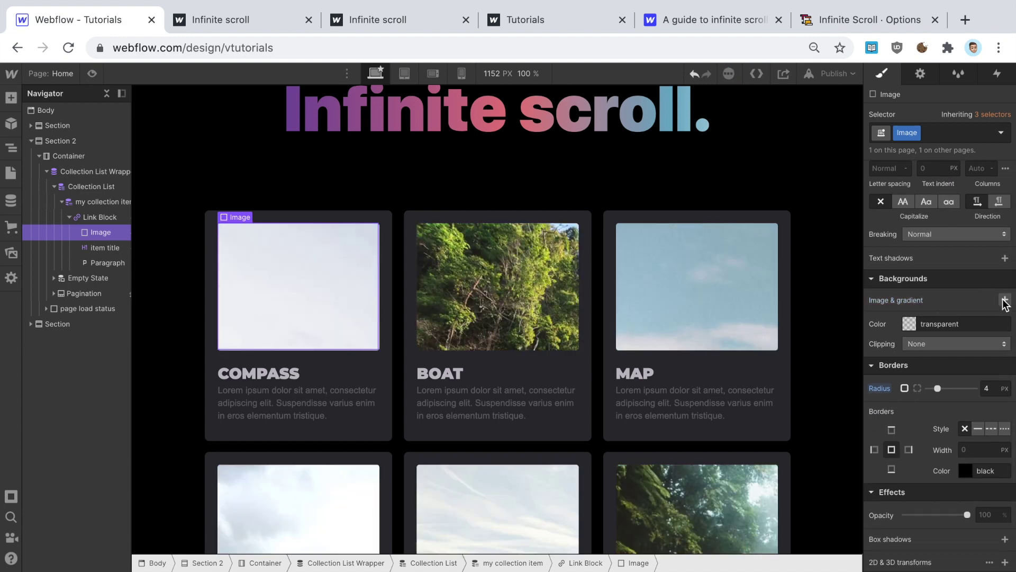
pyautogui.click(1005, 300)
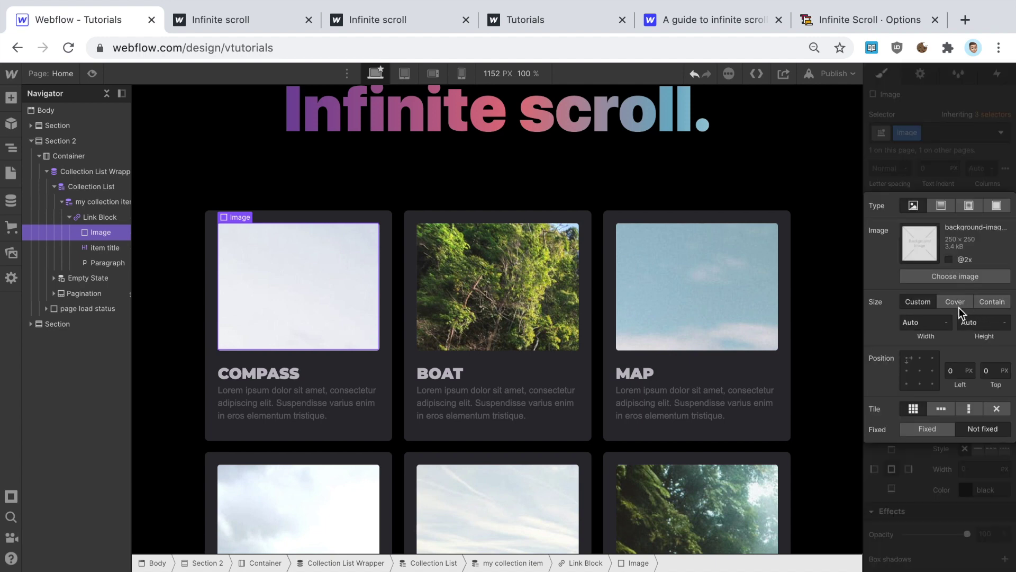
pyautogui.click(920, 371)
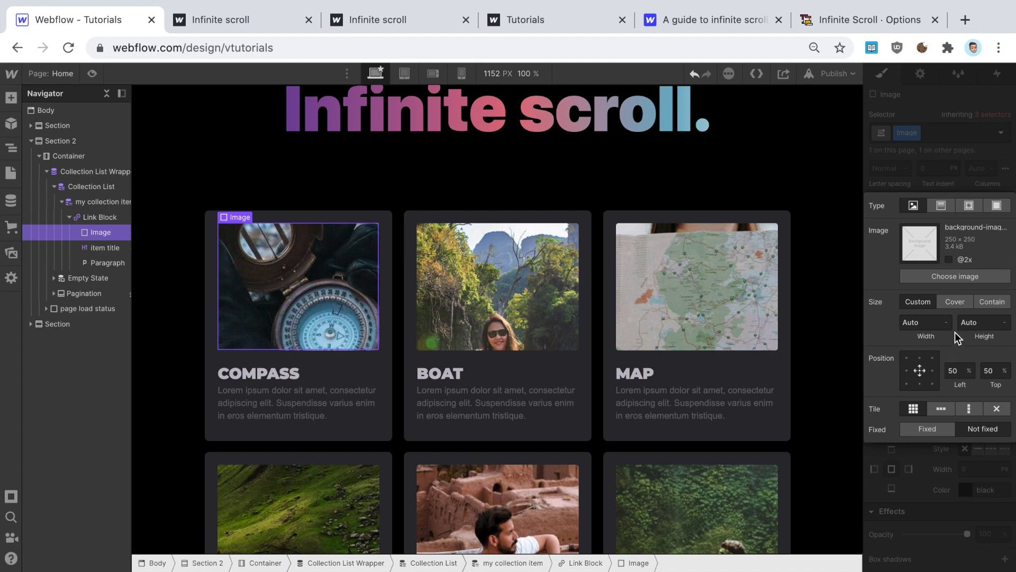
pyautogui.click(956, 301)
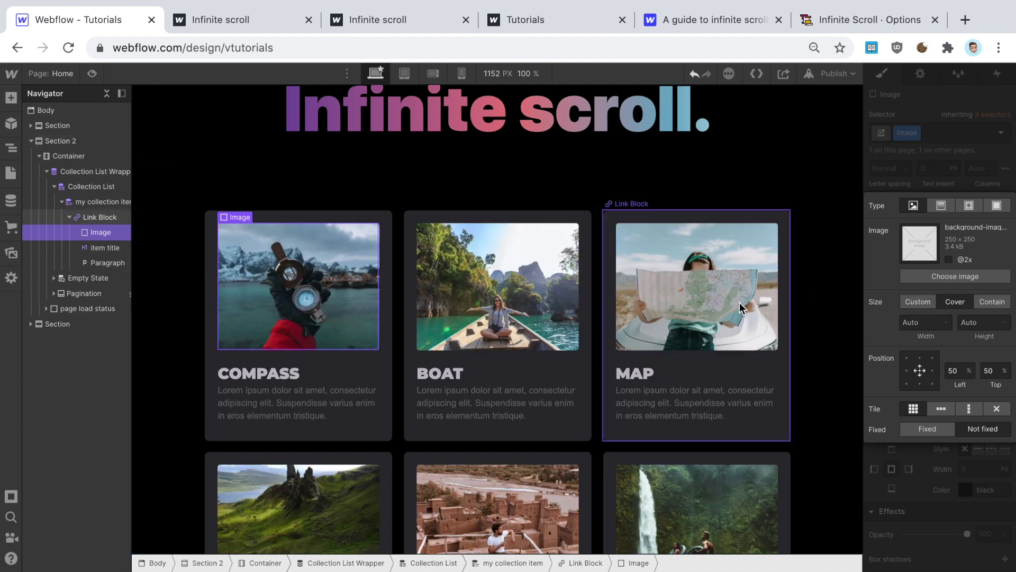
pyautogui.click(943, 453)
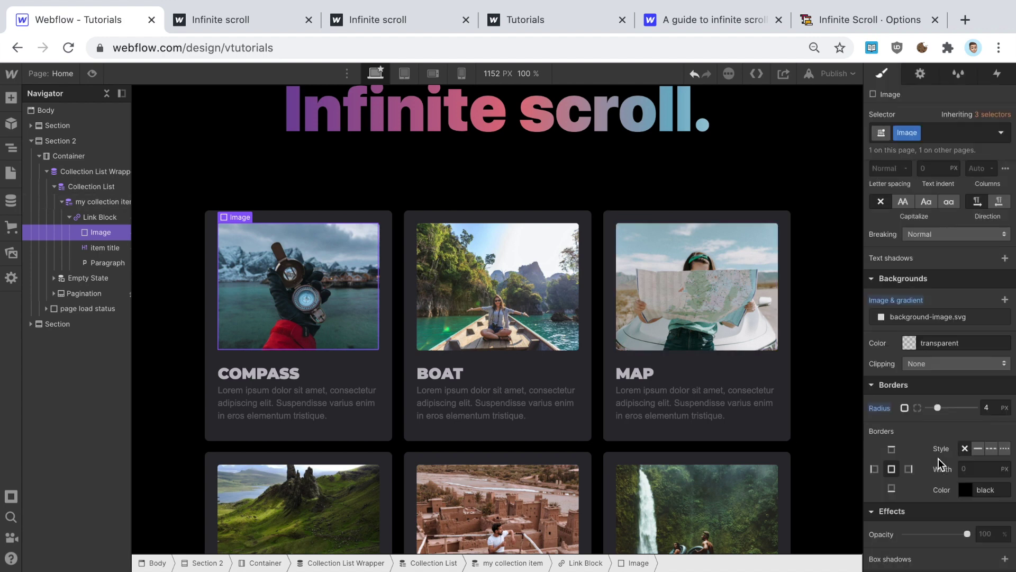